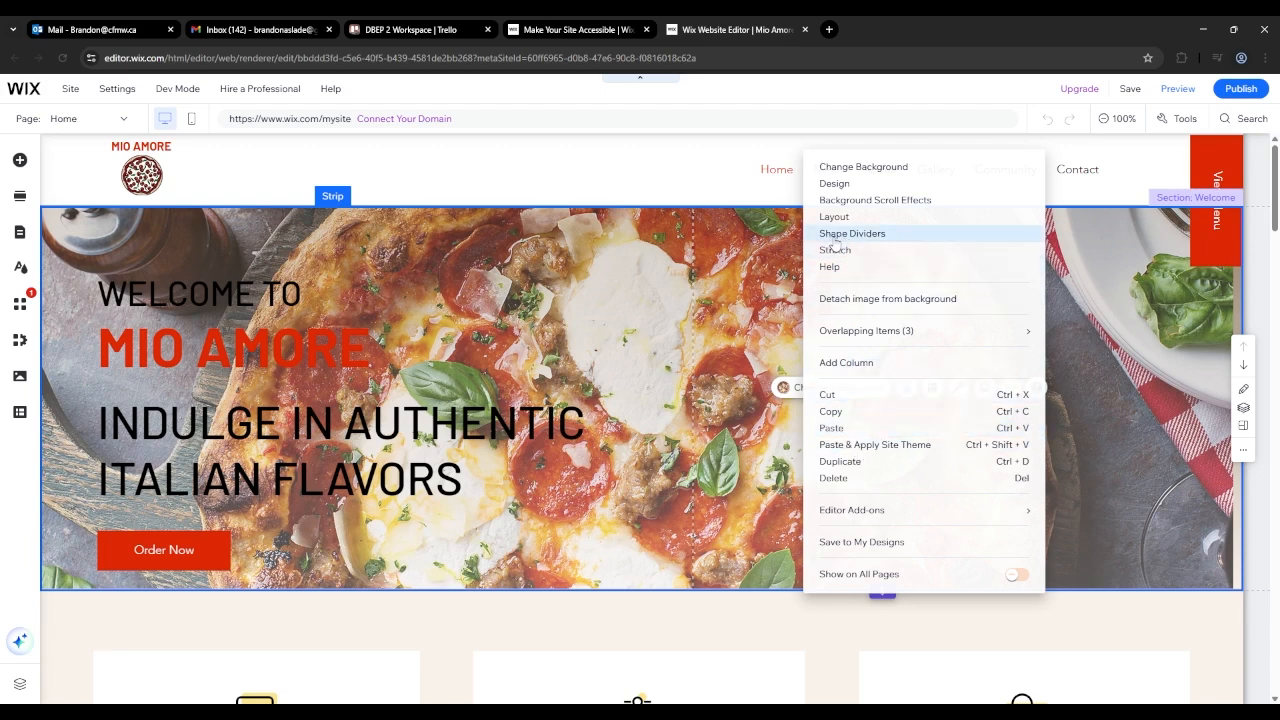
Add the Liquid shape divider to the top edge of the welcome strip
click(836, 237)
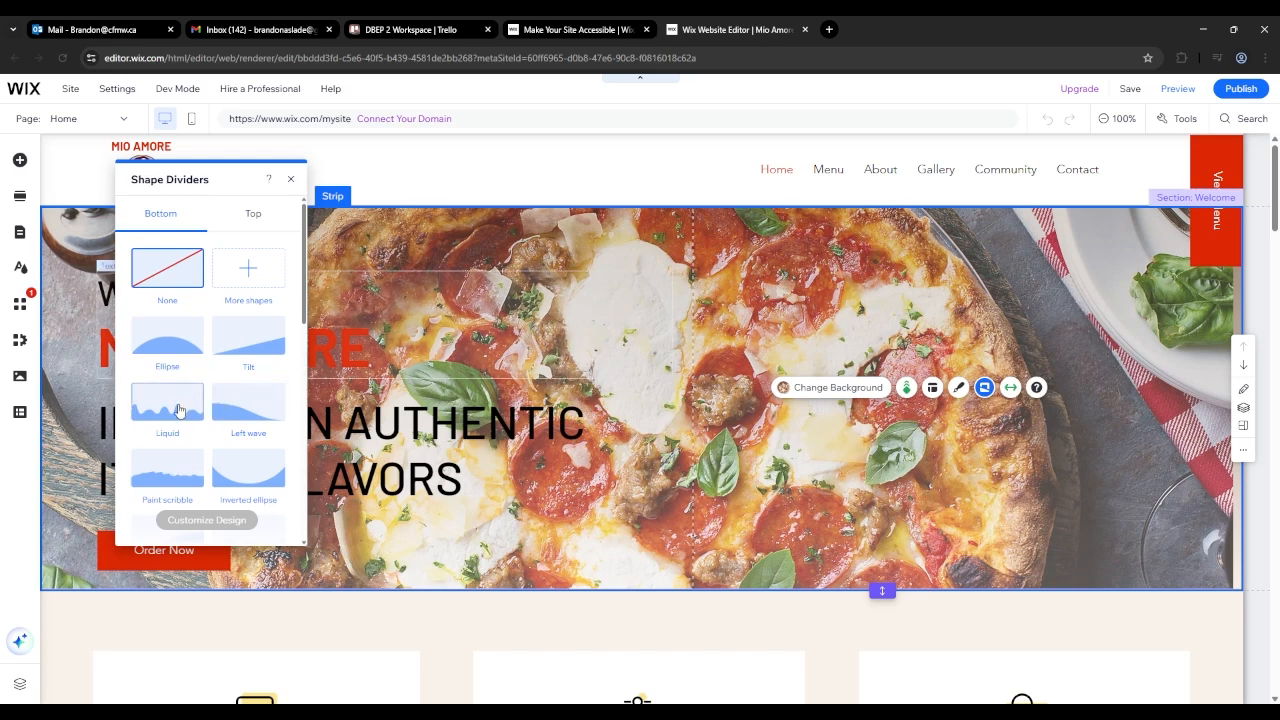
scroll(180, 410, down, 2)
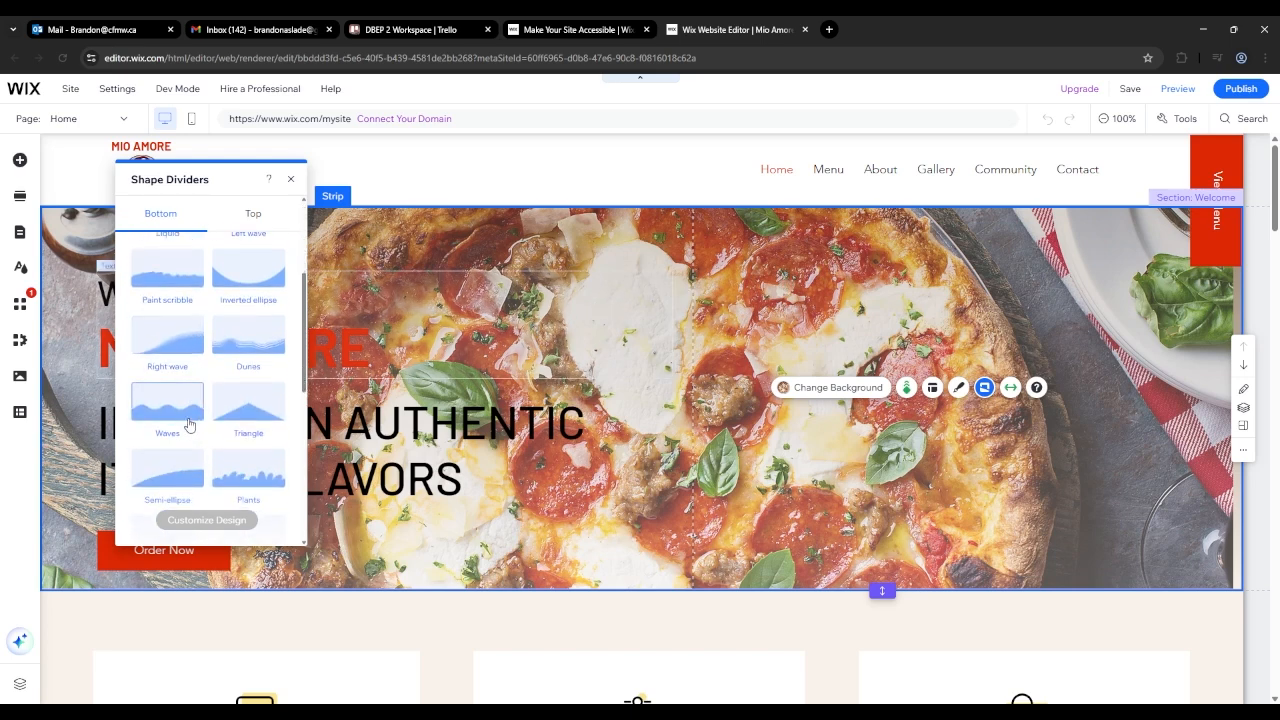
scroll(188, 425, down, 1)
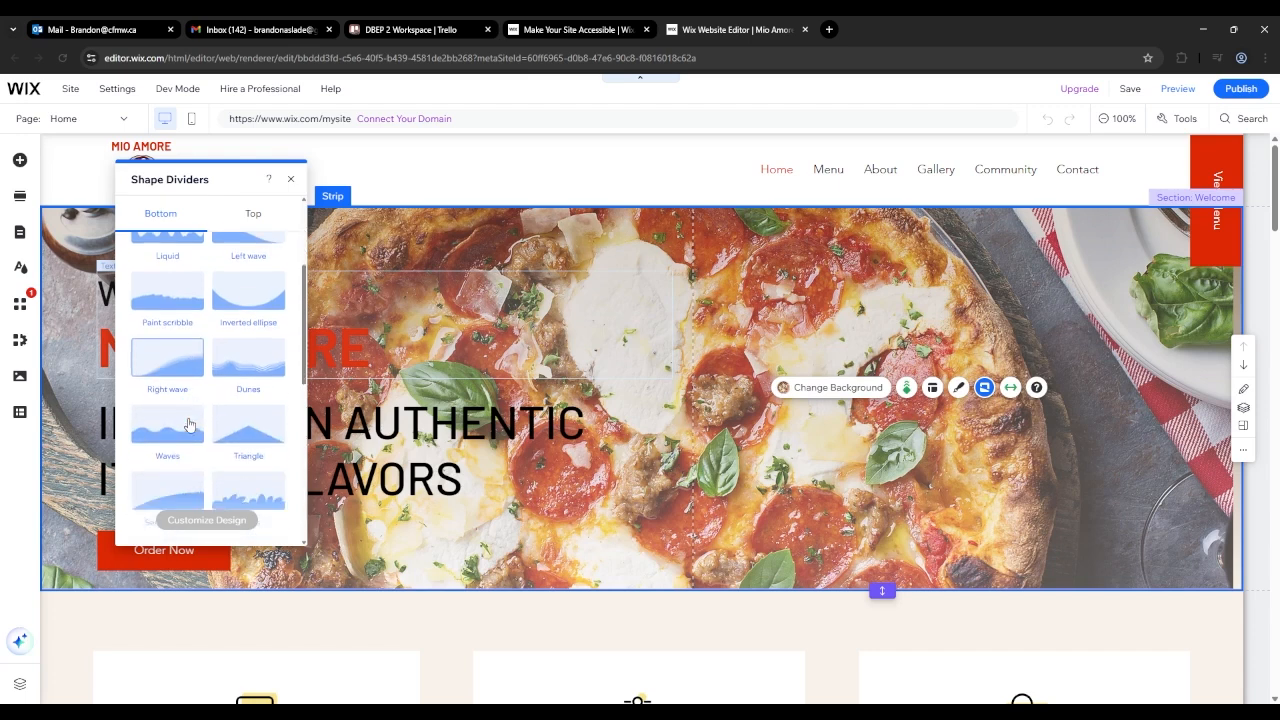
scroll(189, 425, down, 3)
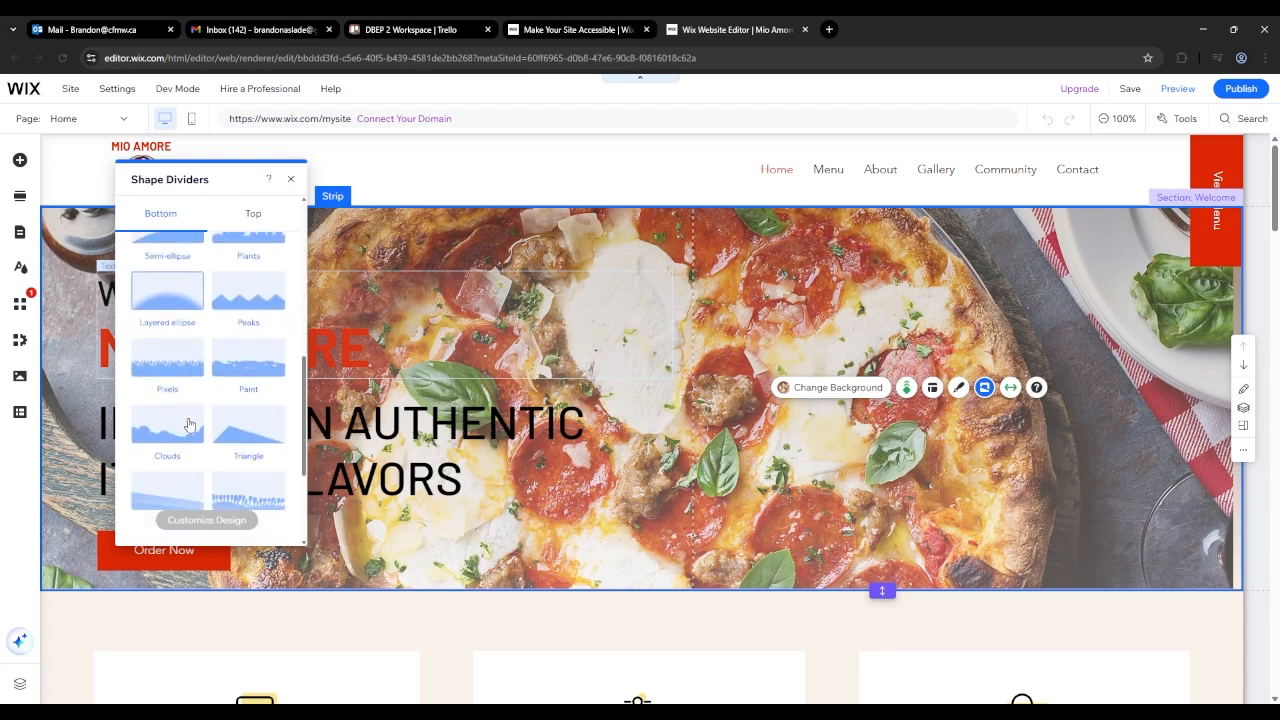
scroll(185, 428, down, 3)
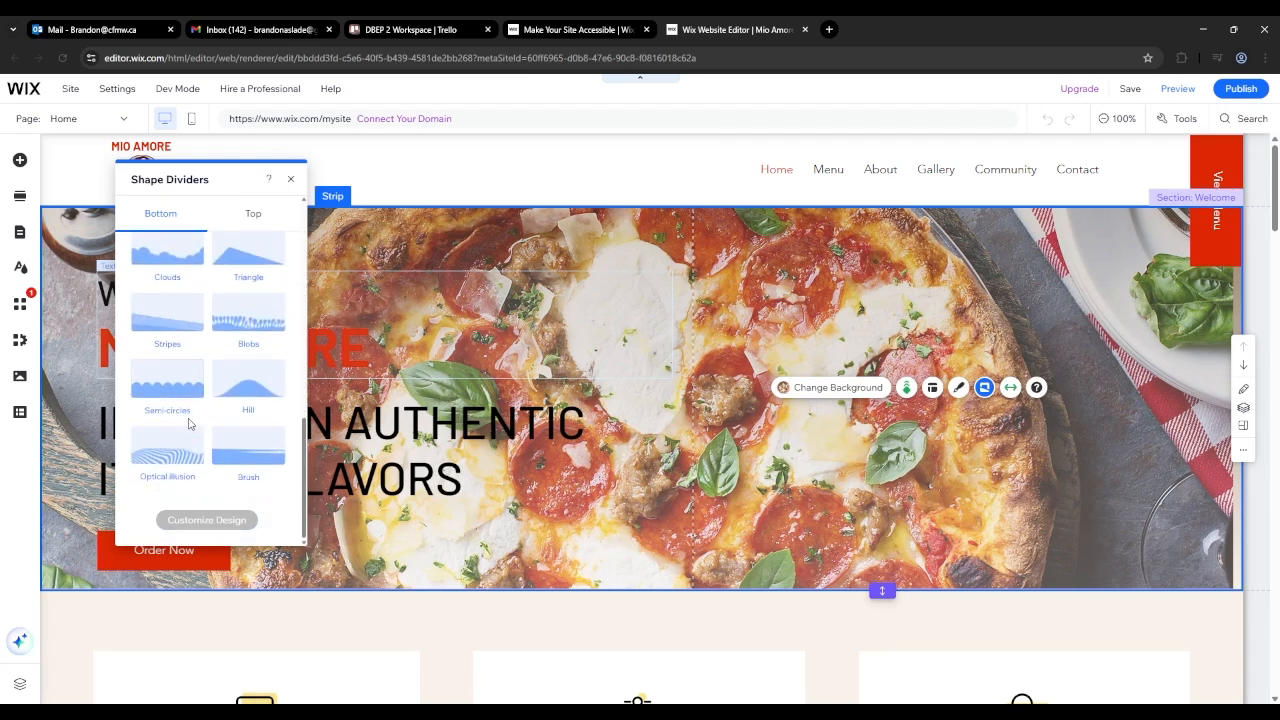
scroll(186, 440, up, 5)
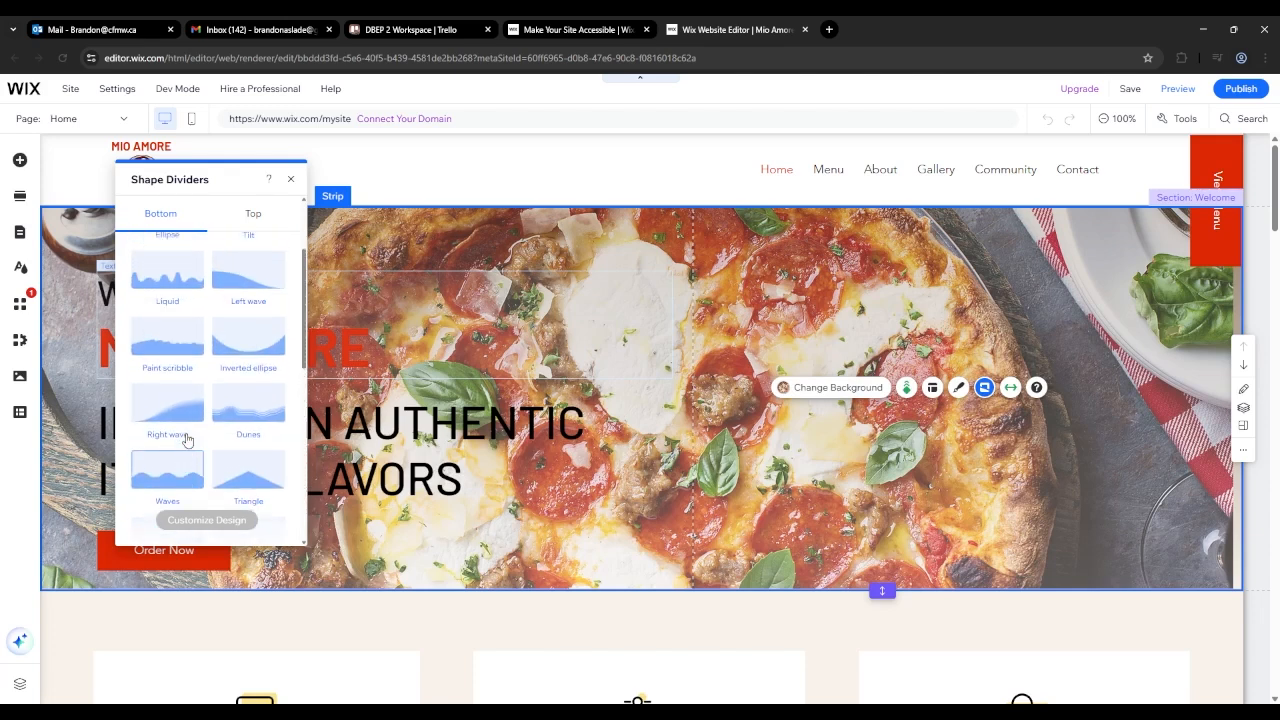
scroll(184, 435, up, 3)
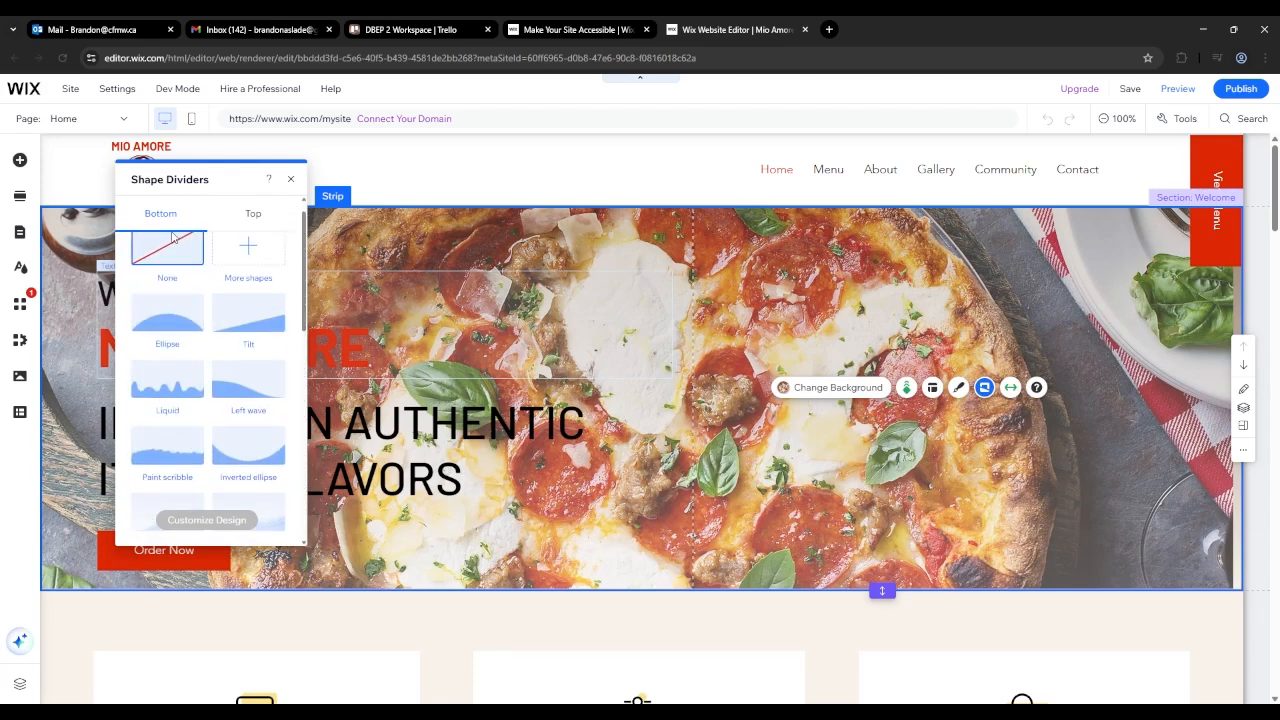
click(262, 220)
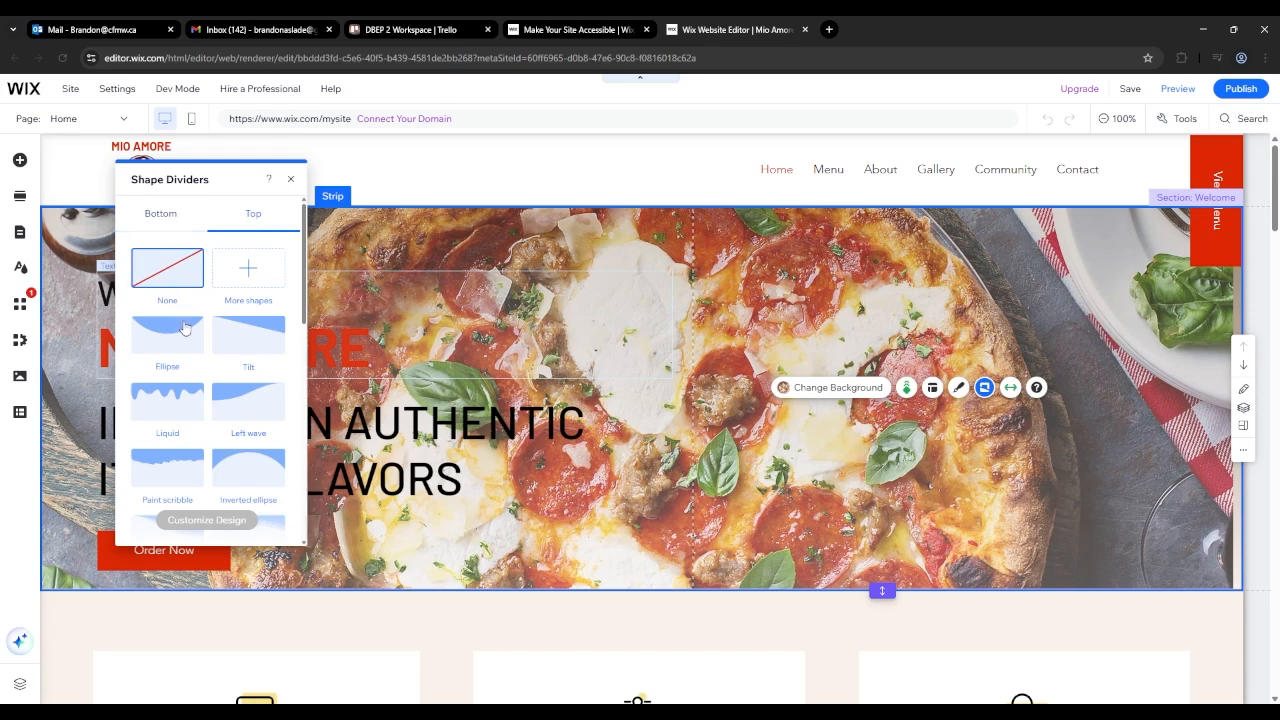
click(180, 404)
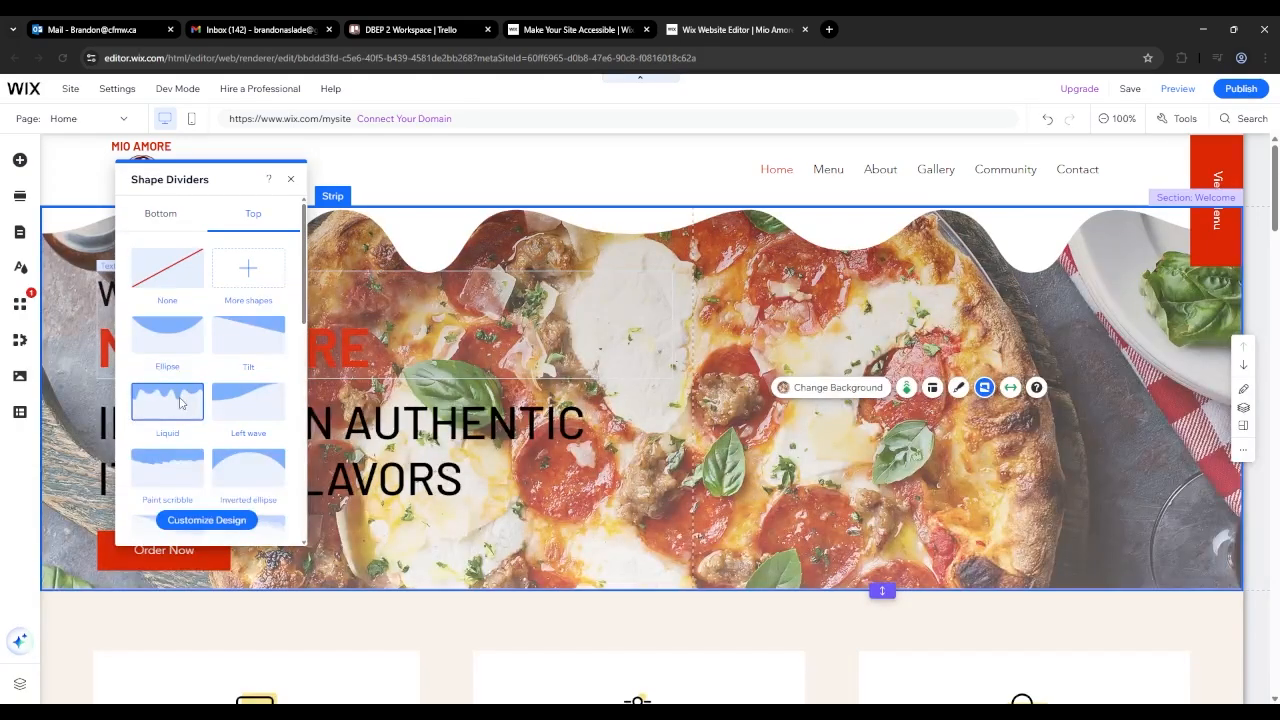
Customize the top divider with a height of 45 px and a horizontal offset of 184 px
click(194, 520)
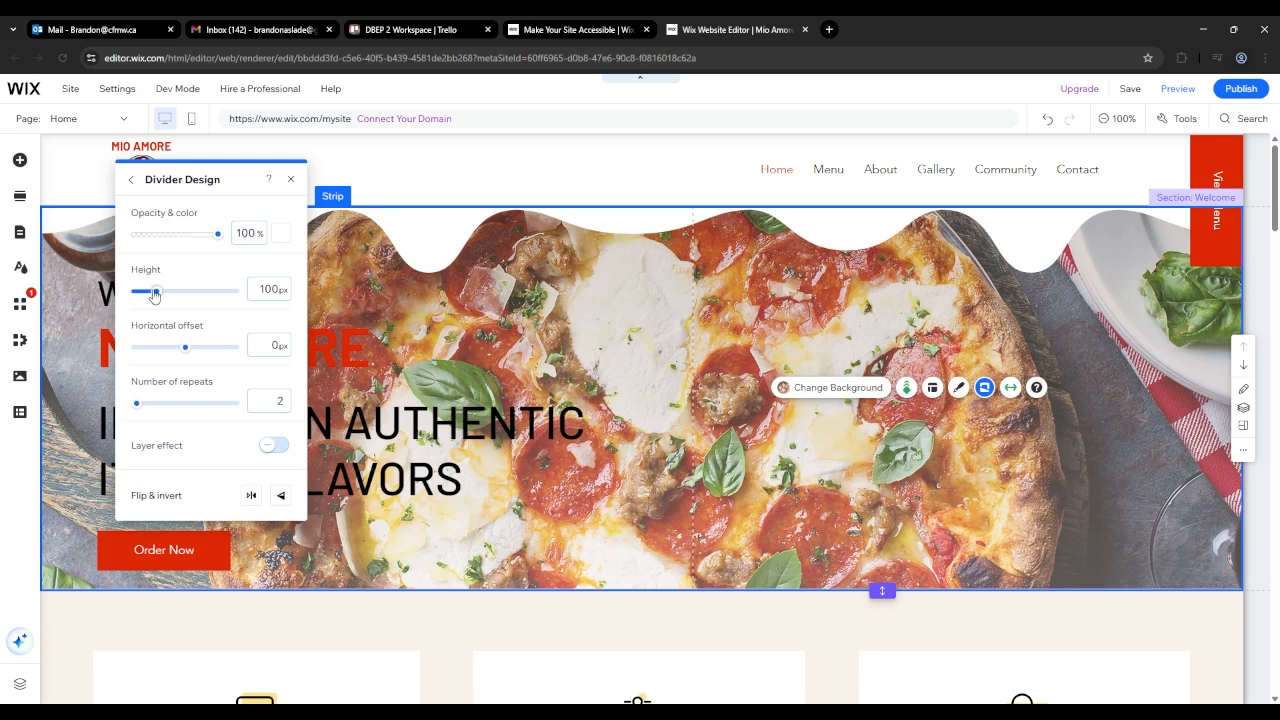
drag(153, 295, 140, 295)
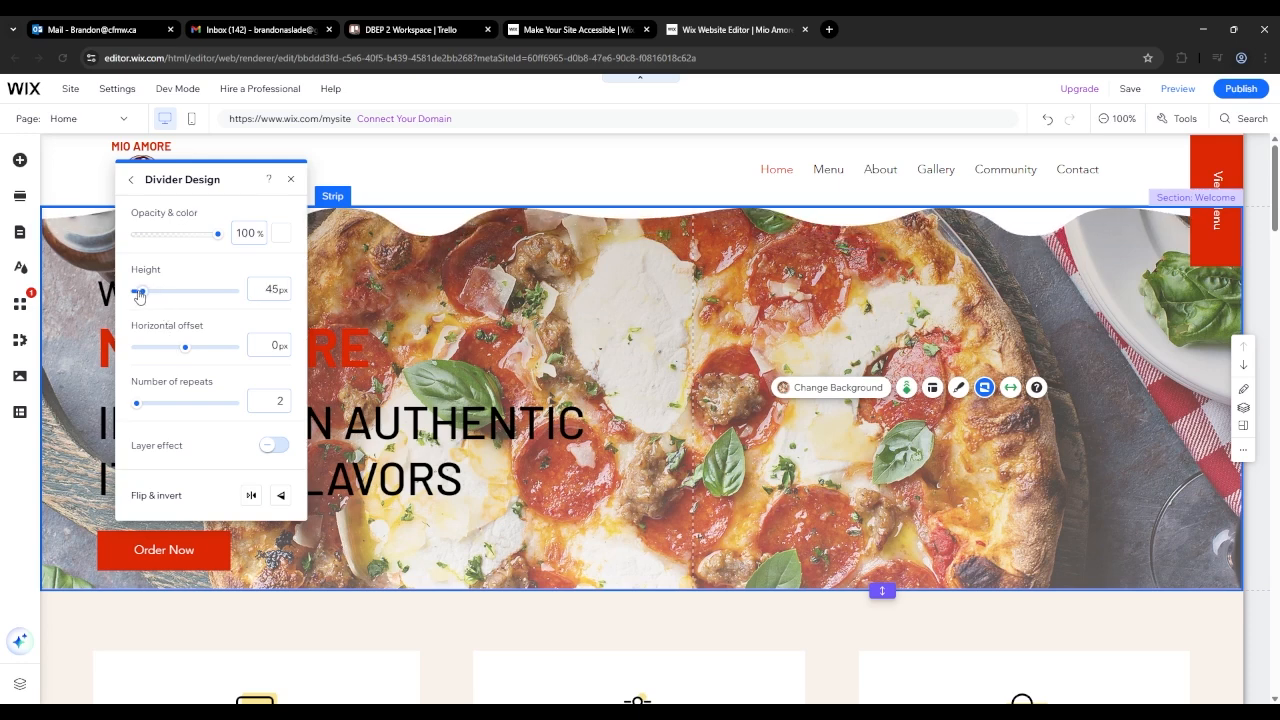
drag(186, 350, 195, 350)
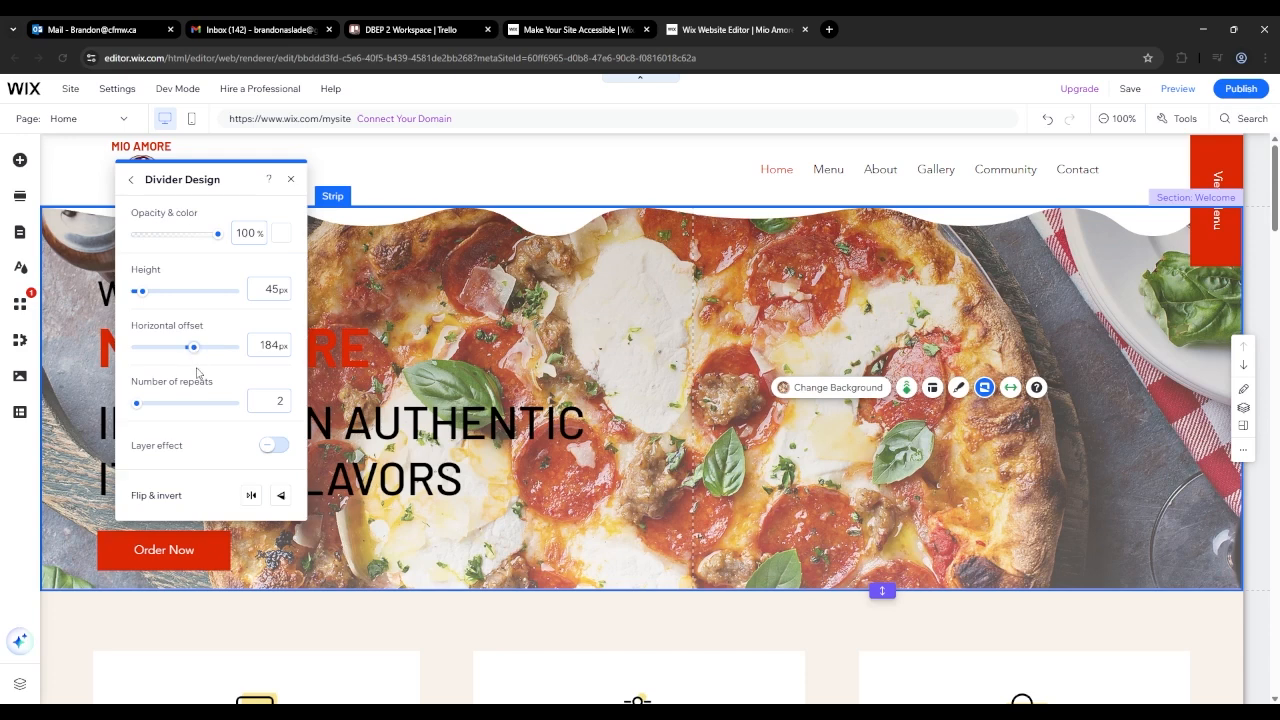
drag(139, 408, 133, 411)
Try out the top divider's layer effect and look at its color options, leaving the divider settings at the end
click(273, 446)
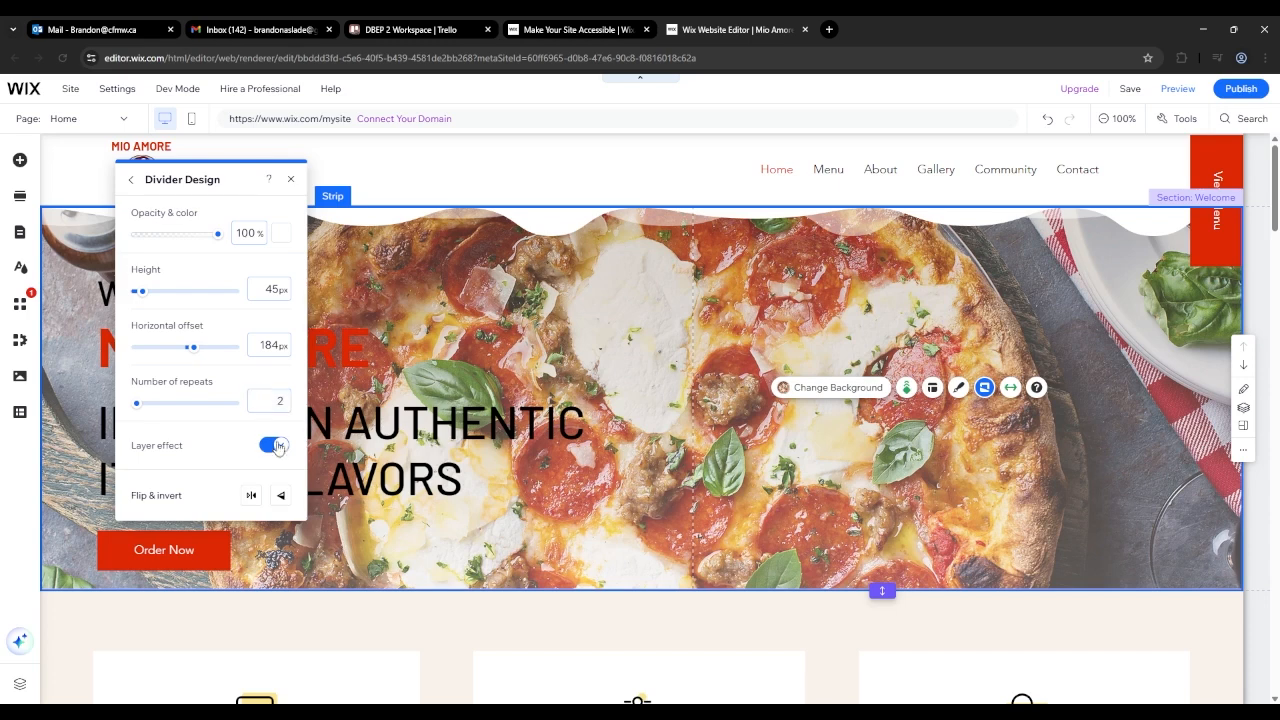
click(276, 446)
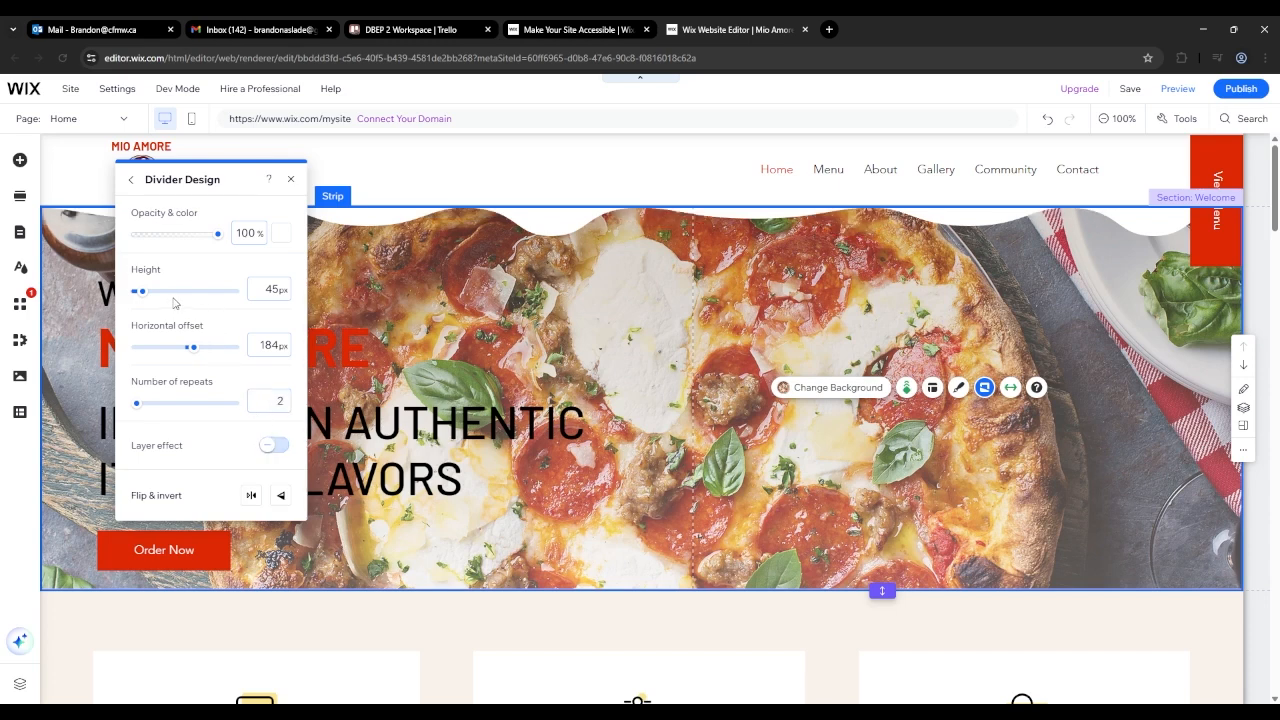
mouse_move(219, 238)
mouse_down()
mouse_move(180, 241)
mouse_move(217, 240)
mouse_up()
click(282, 235)
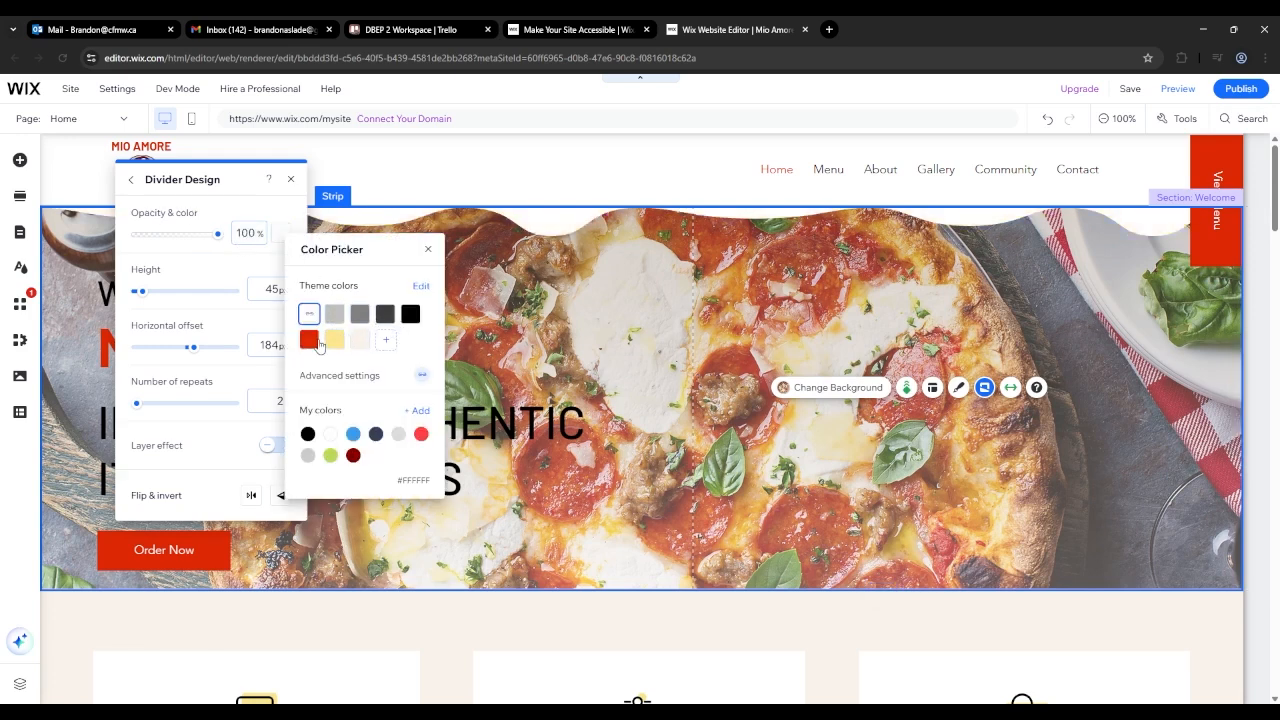
click(428, 250)
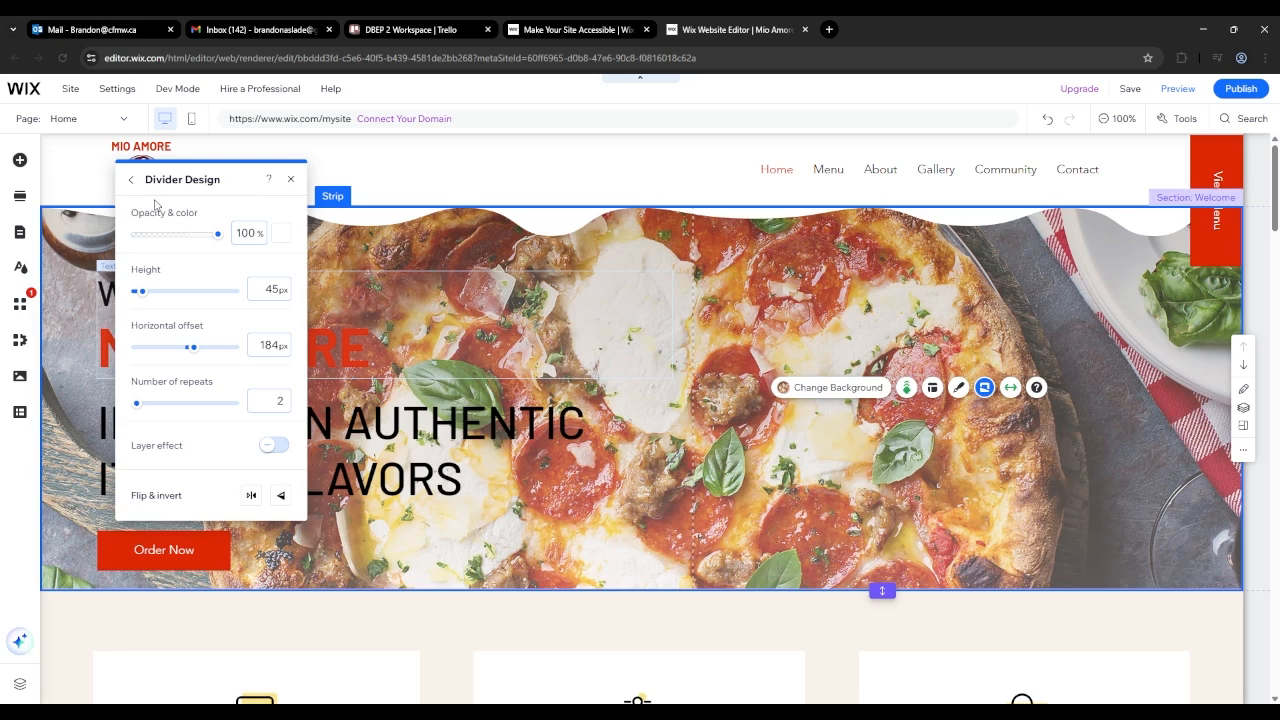
click(131, 179)
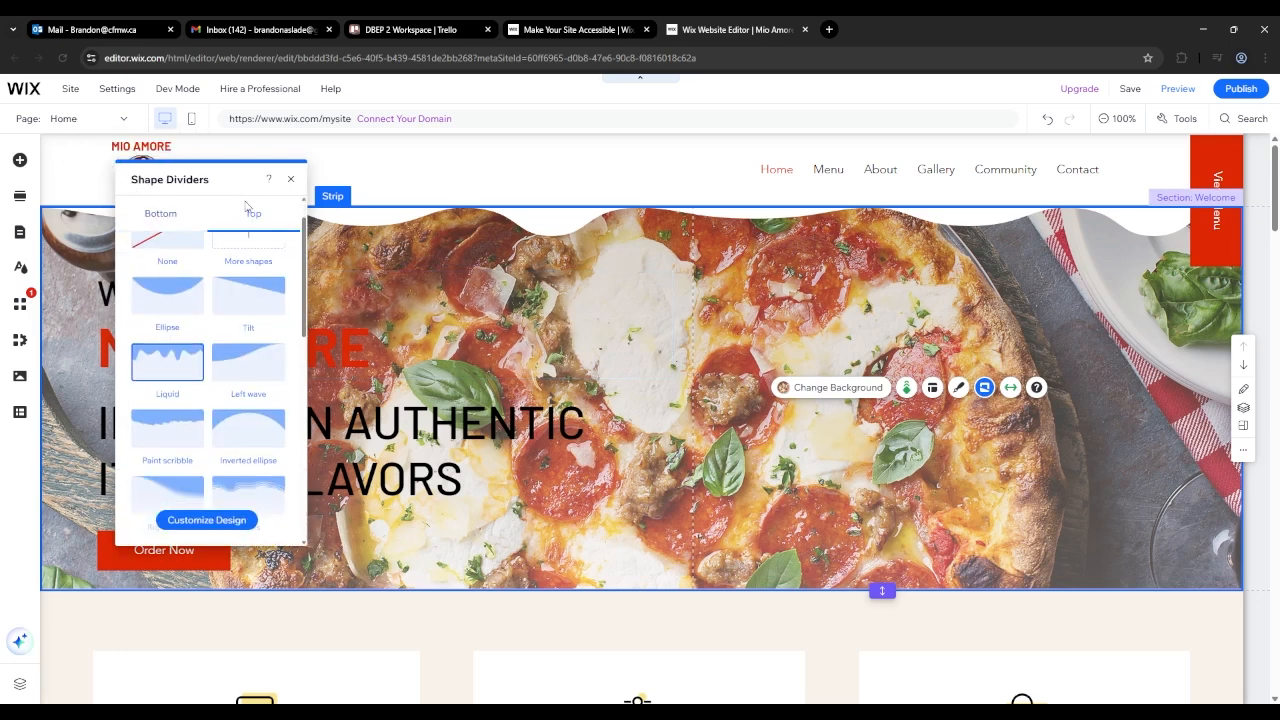
click(292, 180)
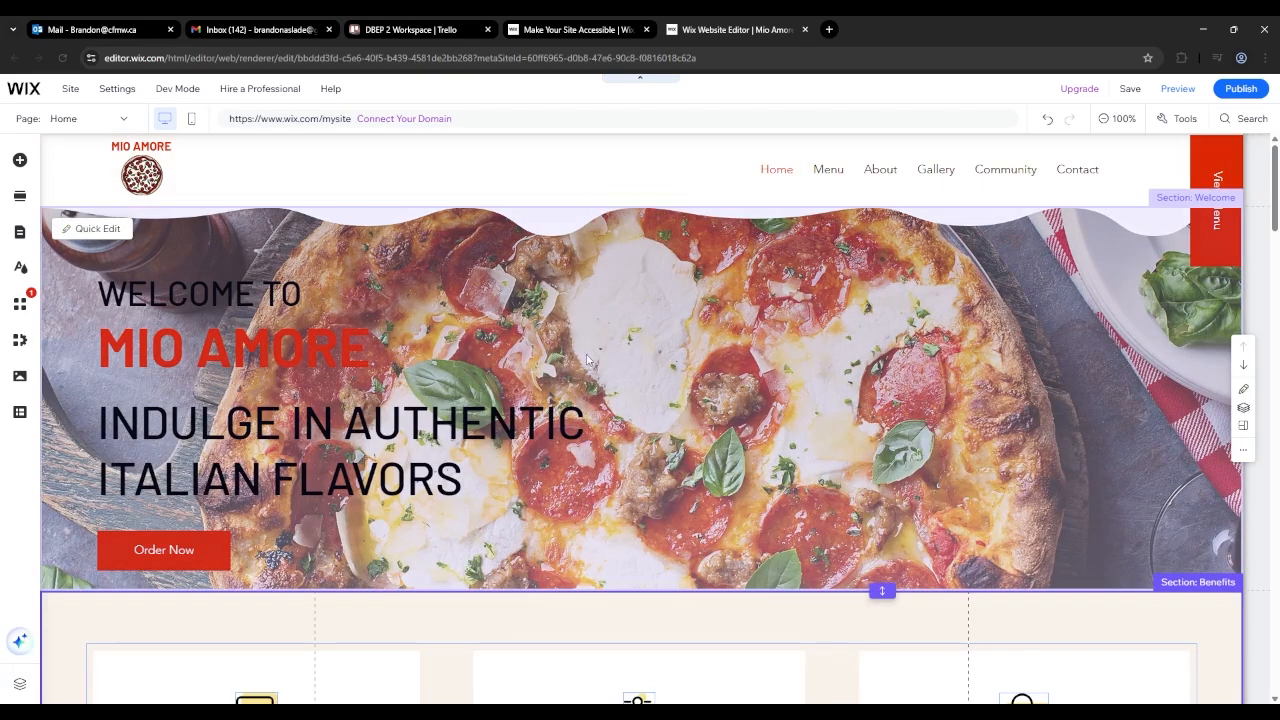
click(262, 338)
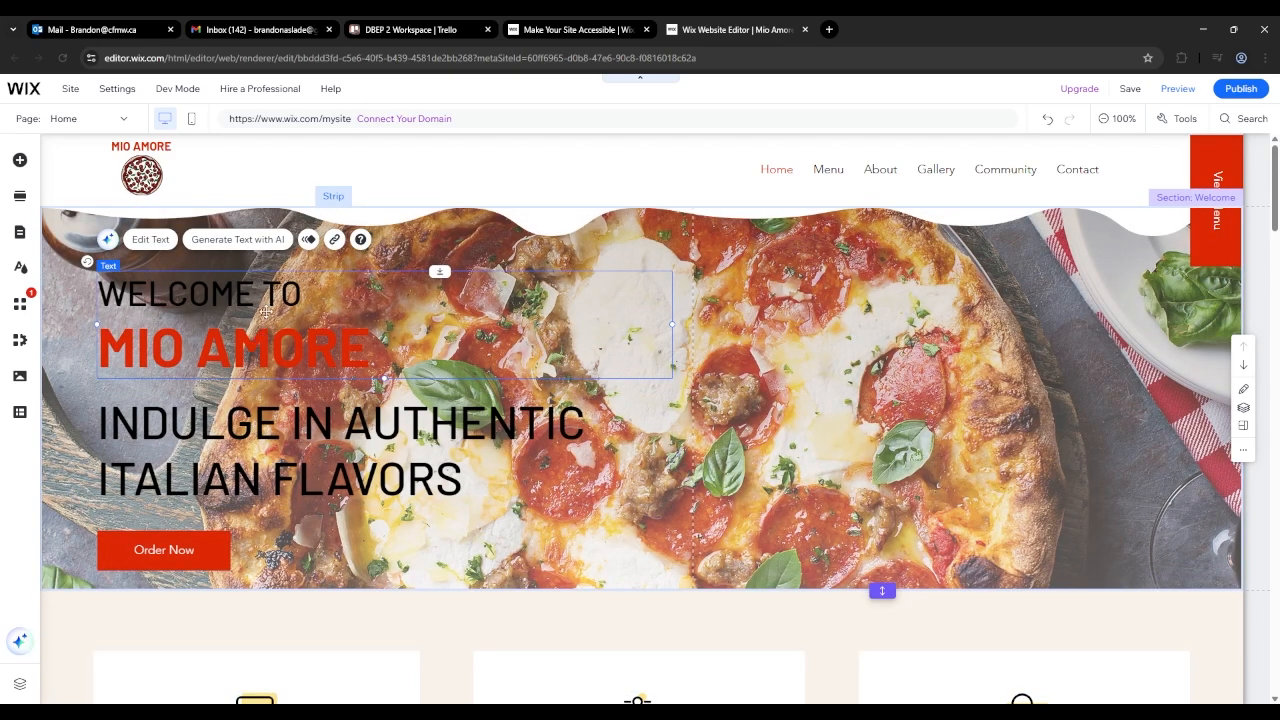
double_click(266, 298)
click(297, 296)
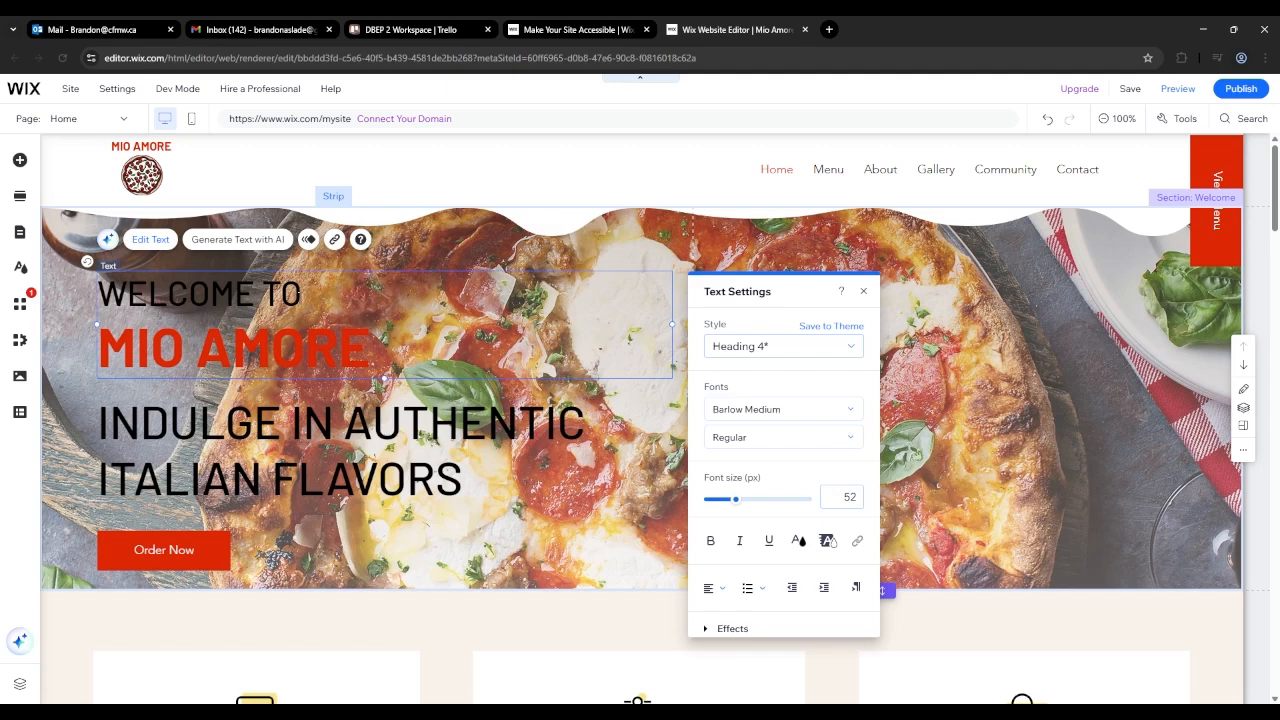
key(ctrl+shift+Left)
key(ctrl+shift+Left)
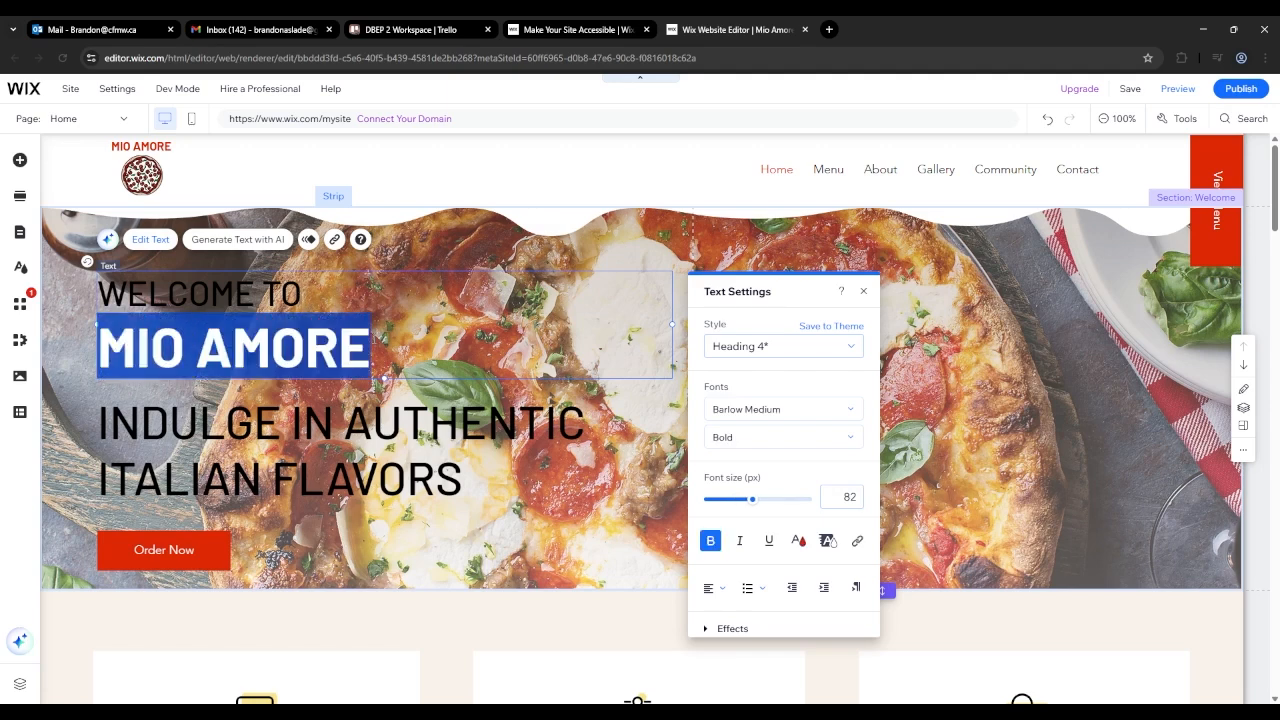
click(529, 249)
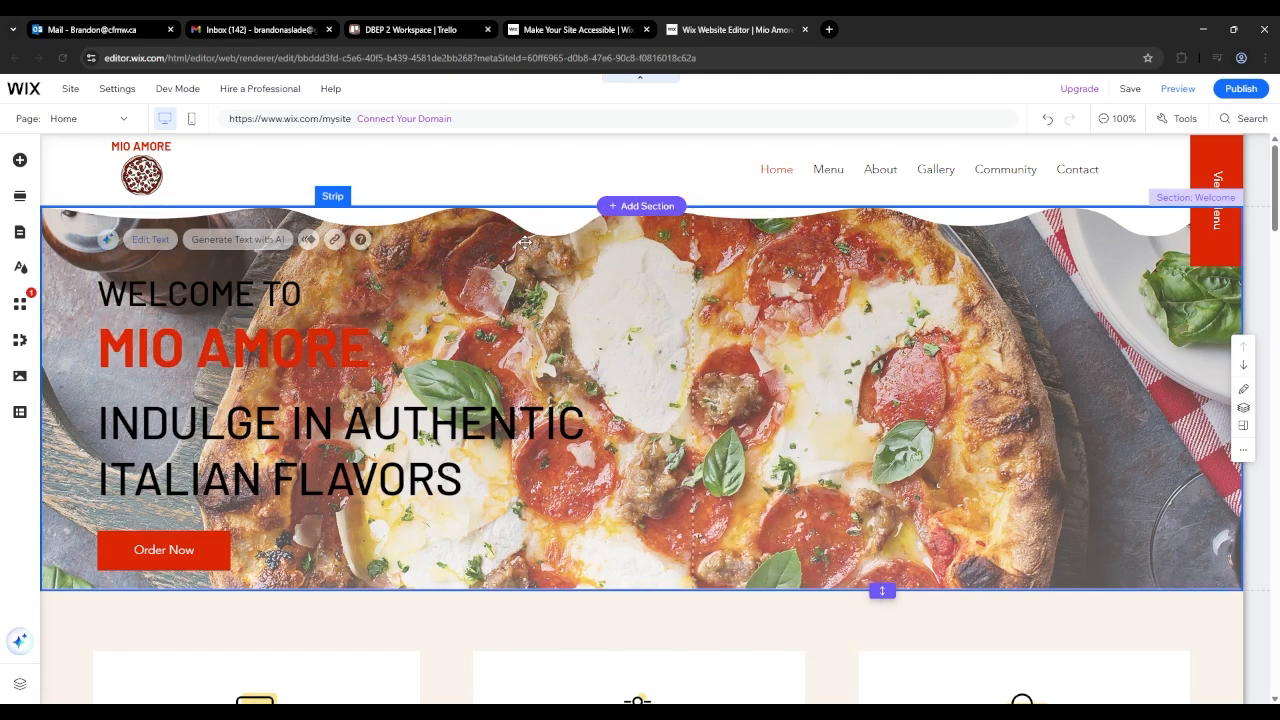
Duplicate the "WELCOME TO MIO AMORE" text box and align the copy exactly over the original
click(485, 311)
right_click(485, 311)
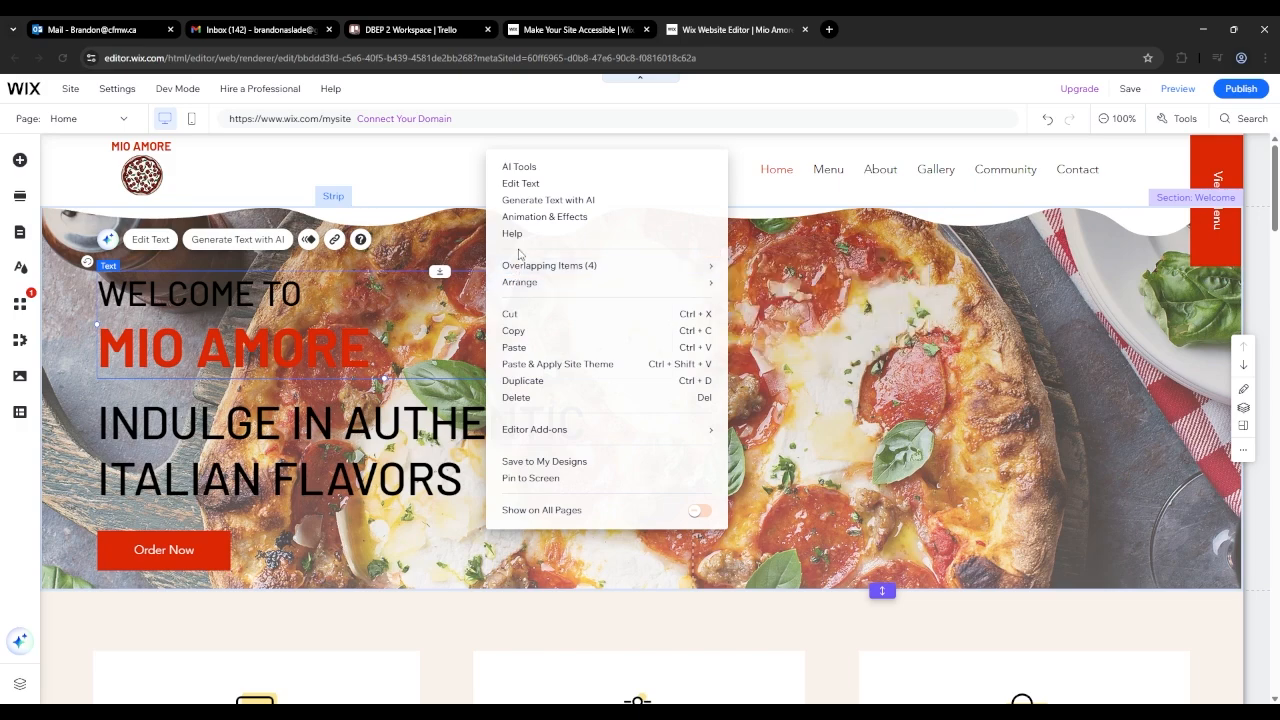
click(522, 380)
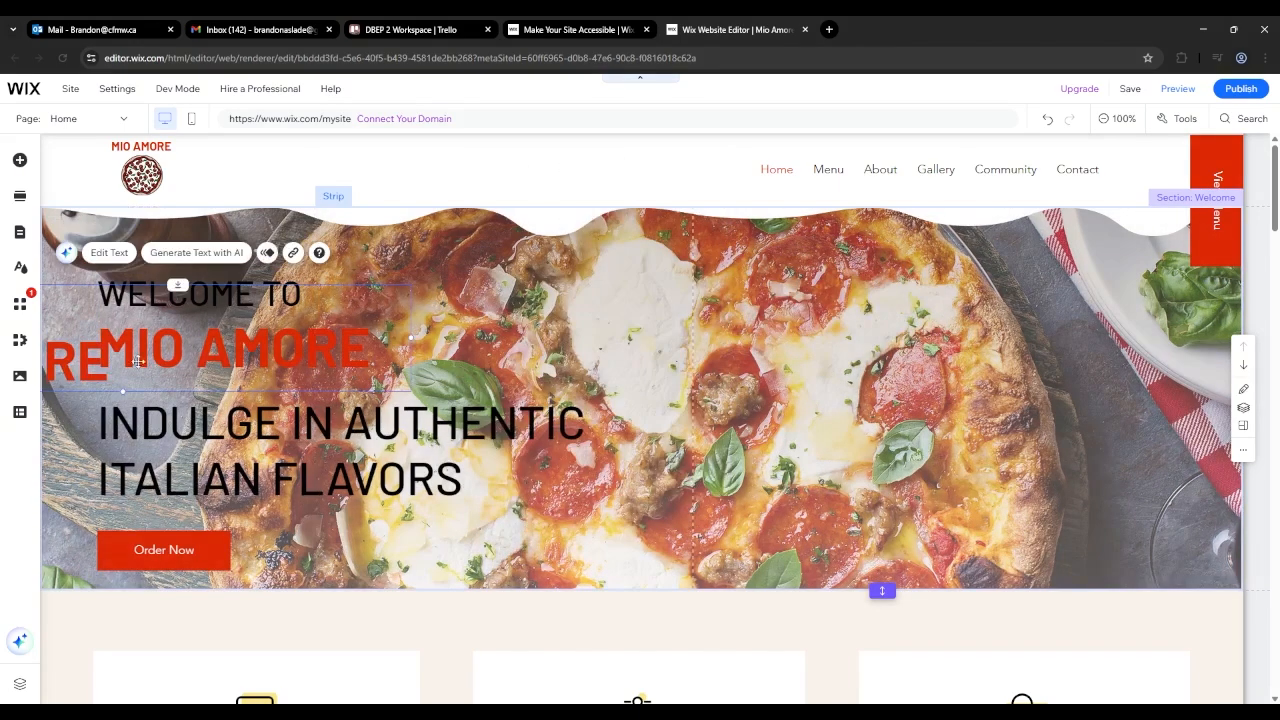
drag(95, 356, 349, 343)
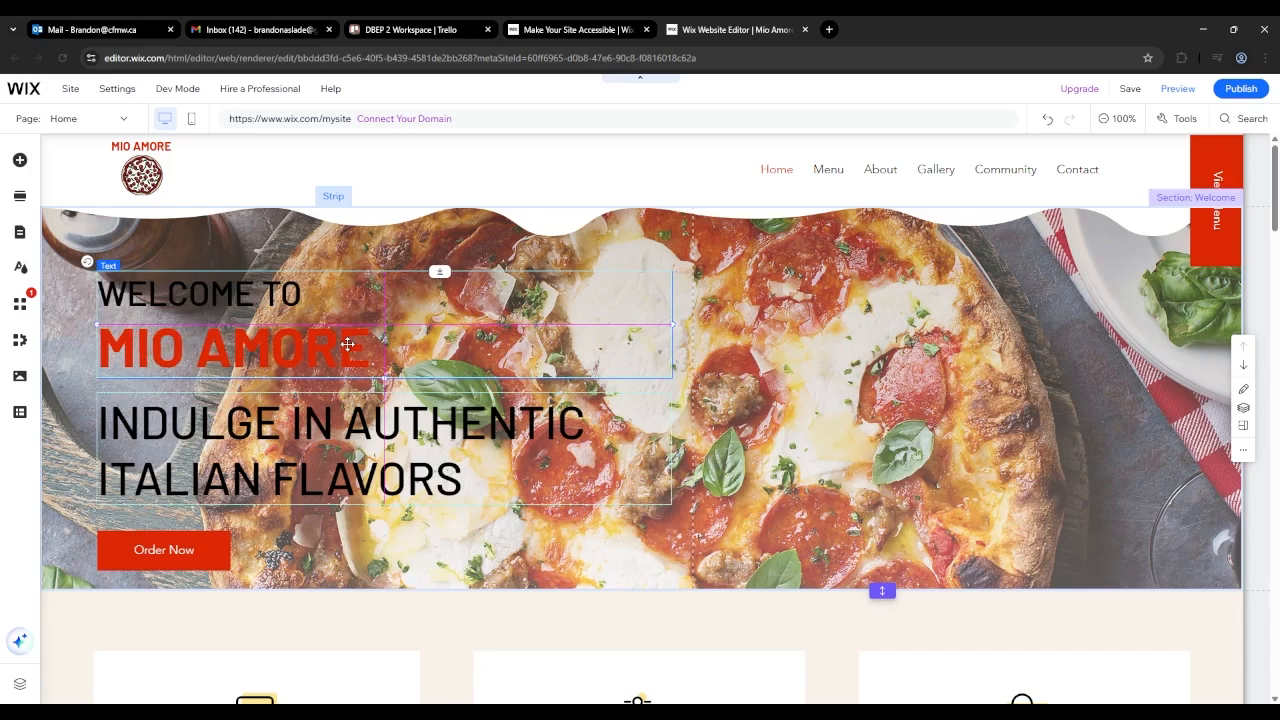
Delete the words "WELCOME TO" from the duplicated text box, keeping only "MIO AMORE"
double_click(335, 318)
drag(302, 293, 104, 297)
click(115, 296)
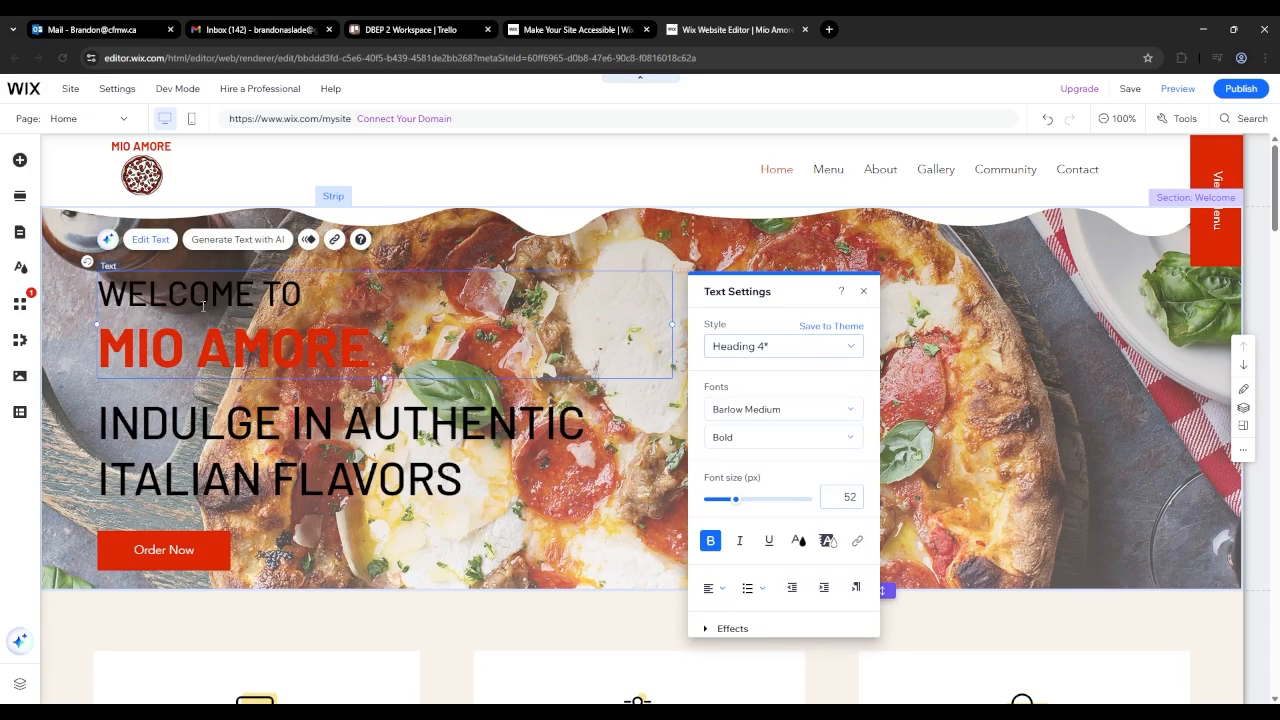
click(597, 243)
Shift the copied text box slightly down and delete "MIO AMORE" from the original, keeping only "WELCOME TO"
click(388, 336)
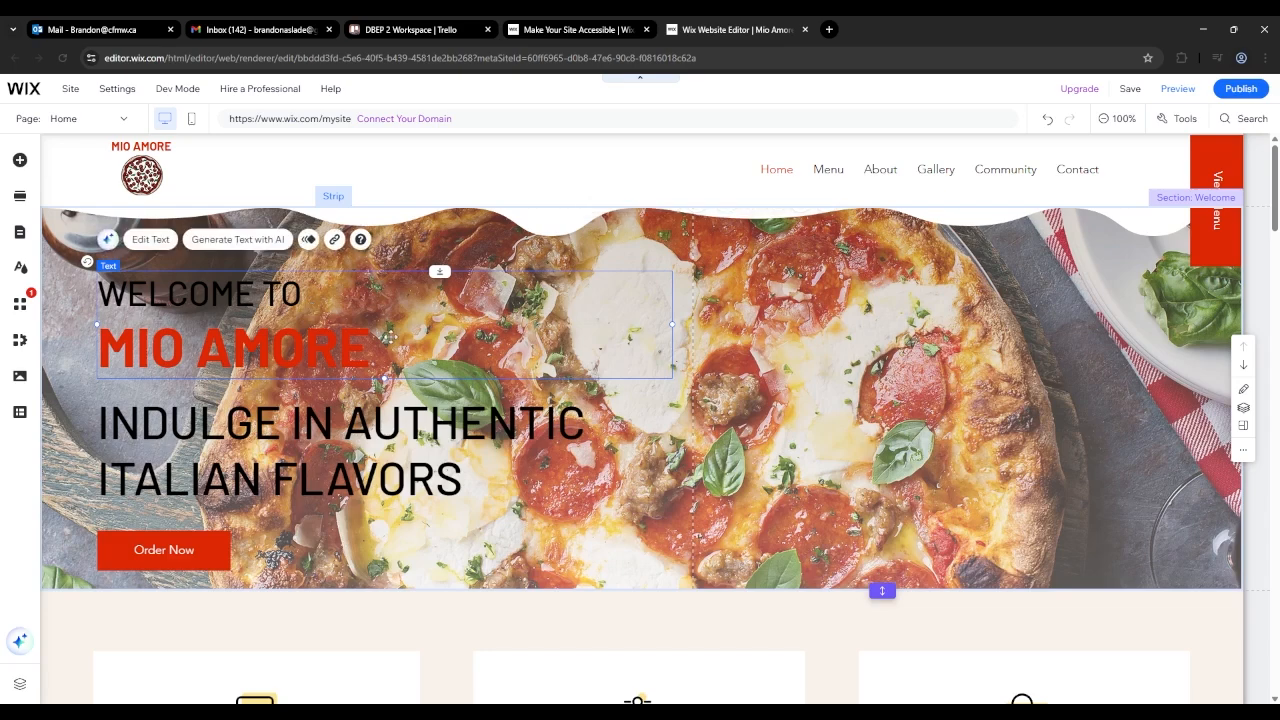
double_click(310, 320)
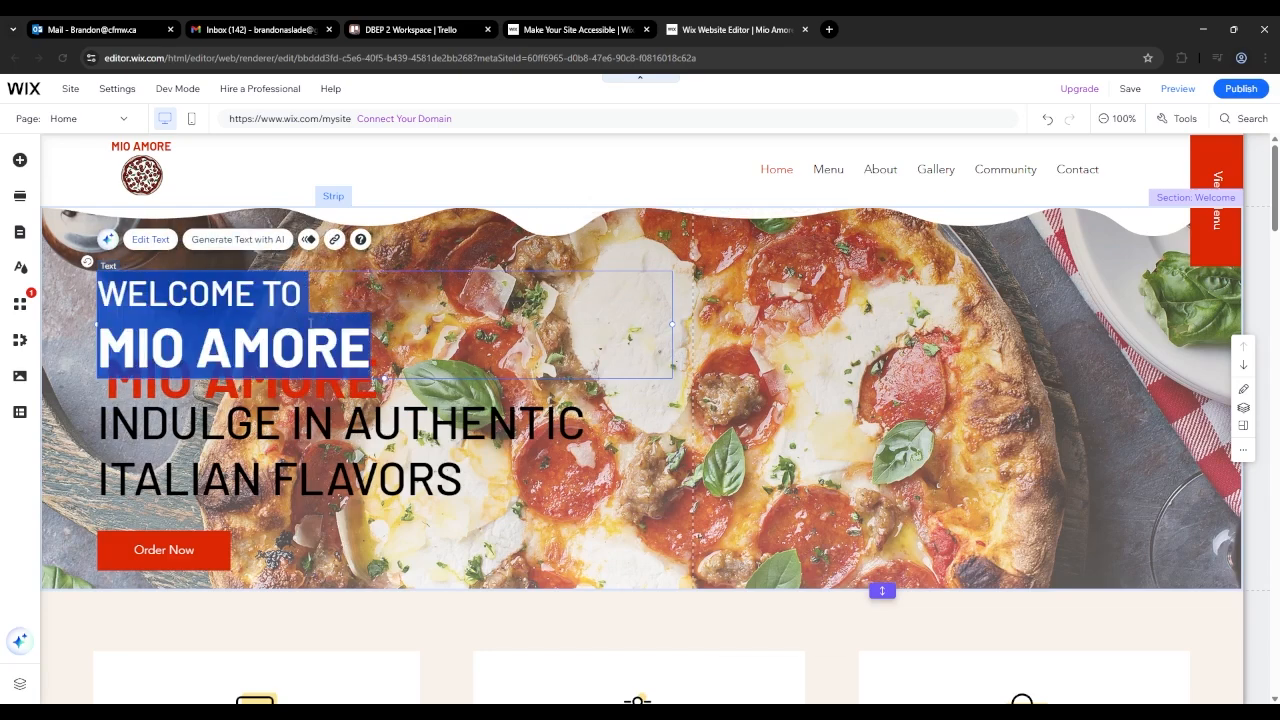
drag(370, 348, 97, 348)
key(BackSpace)
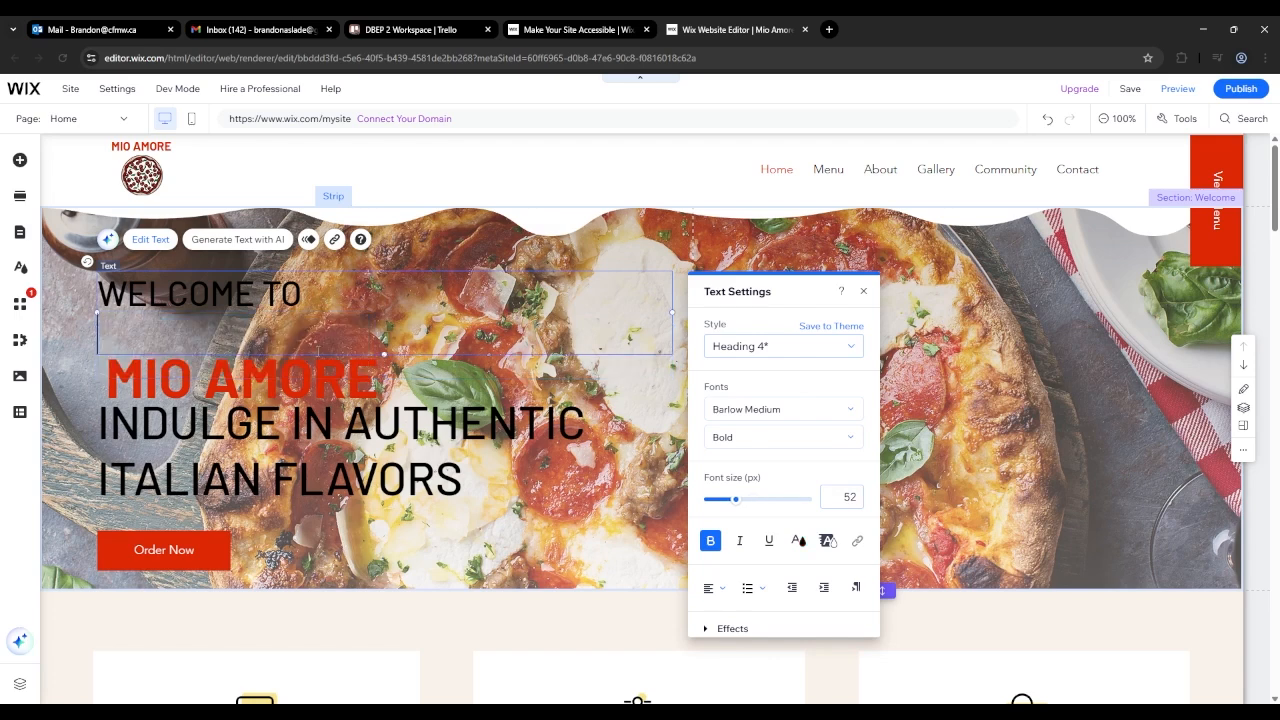
click(424, 258)
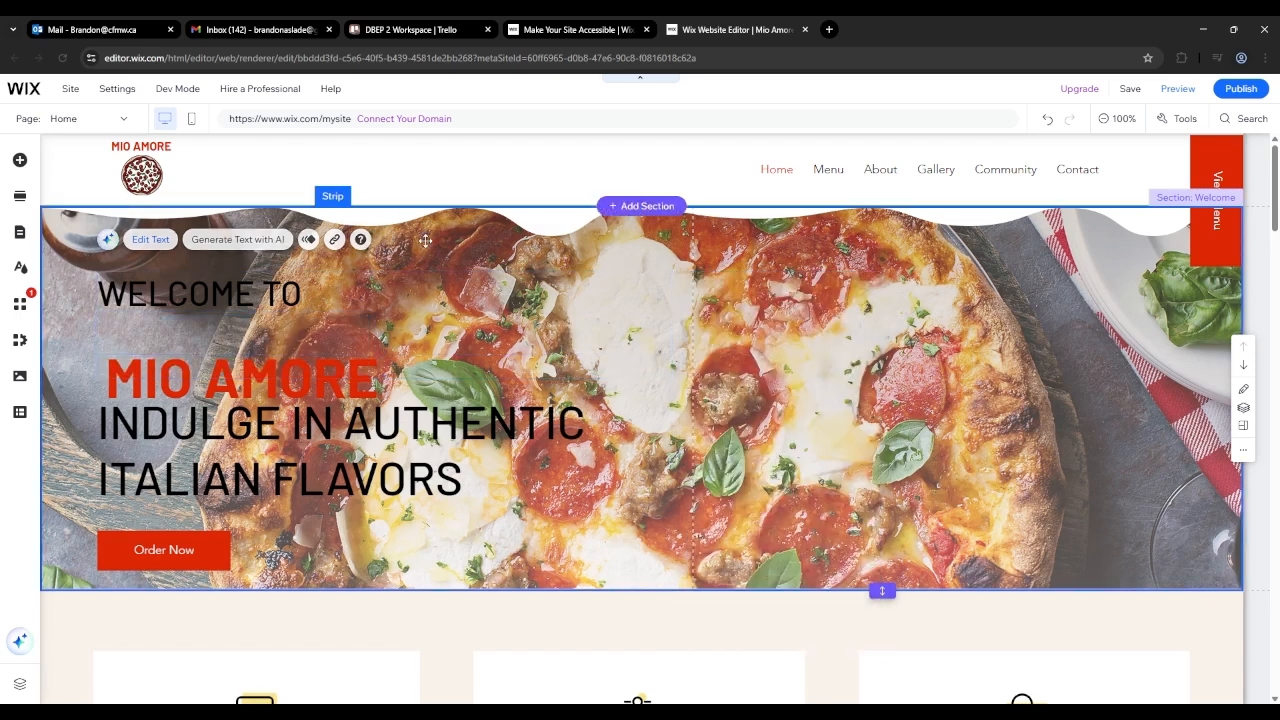
Move the separate "MIO AMORE" text box up directly beneath "WELCOME TO", aligned with its starting edge
click(394, 287)
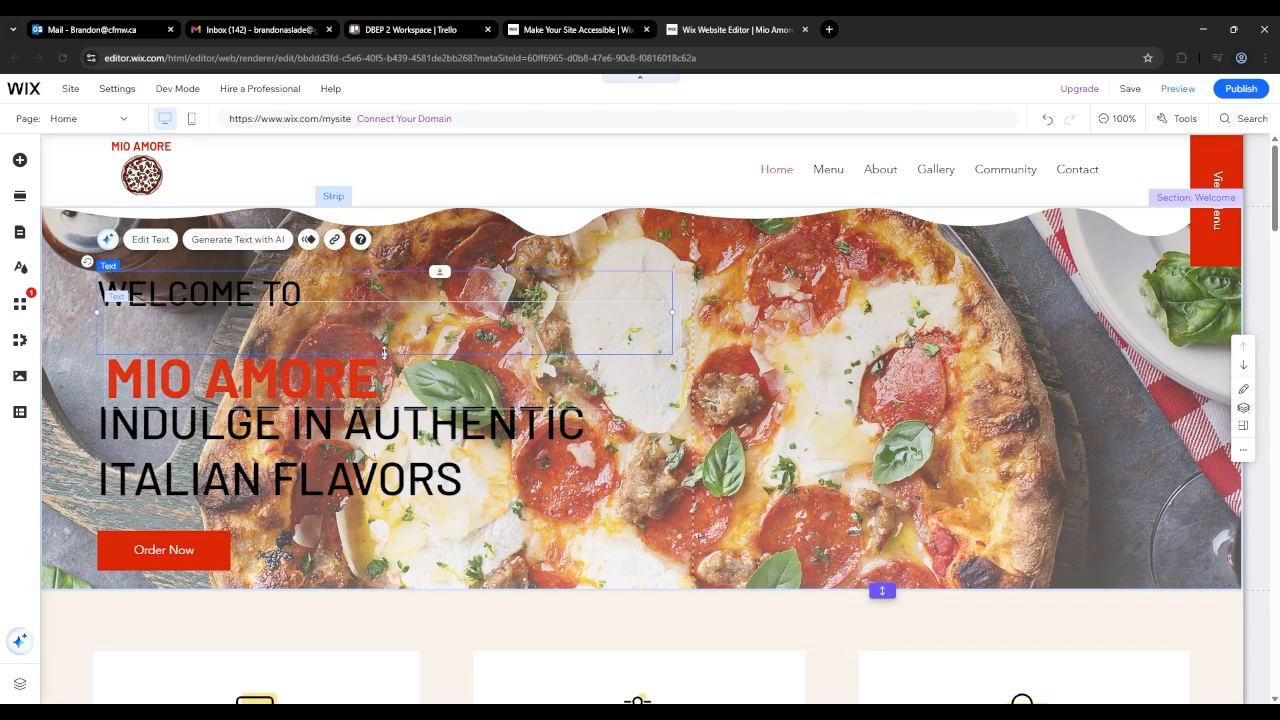
drag(384, 353, 384, 337)
drag(203, 390, 246, 351)
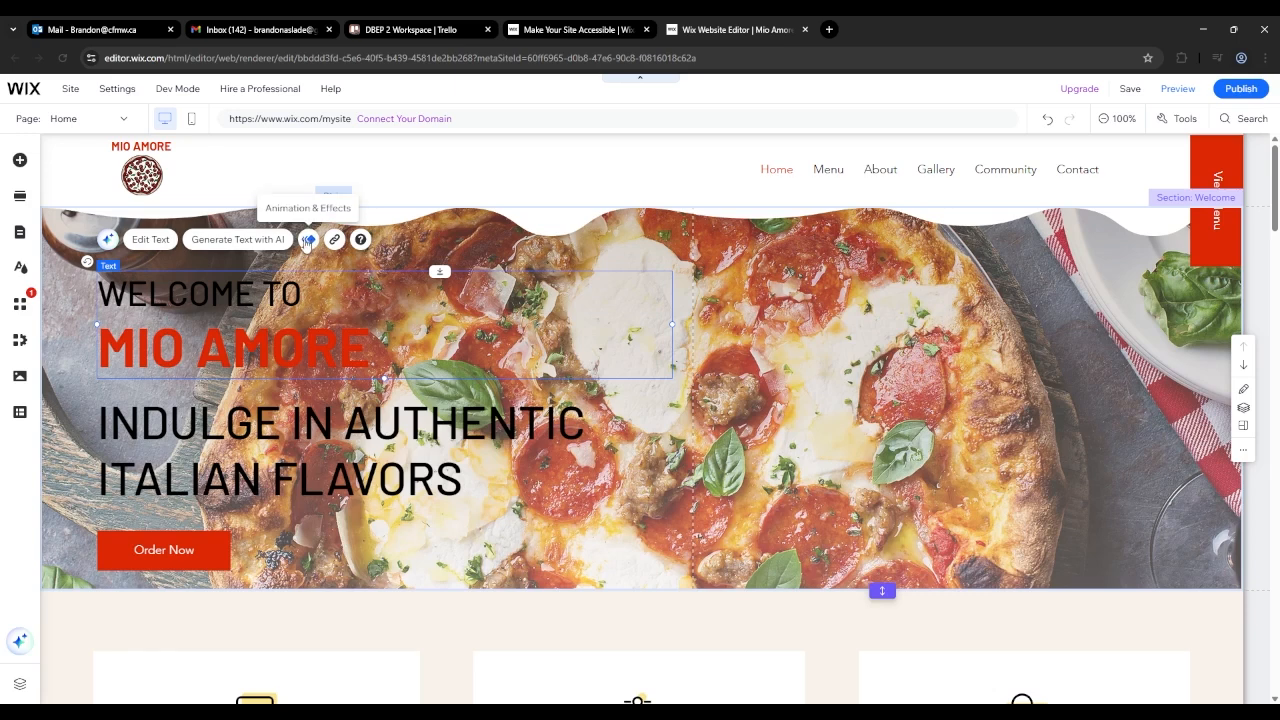
Apply the Reveal entrance animation to the "MIO AMORE" text
click(309, 240)
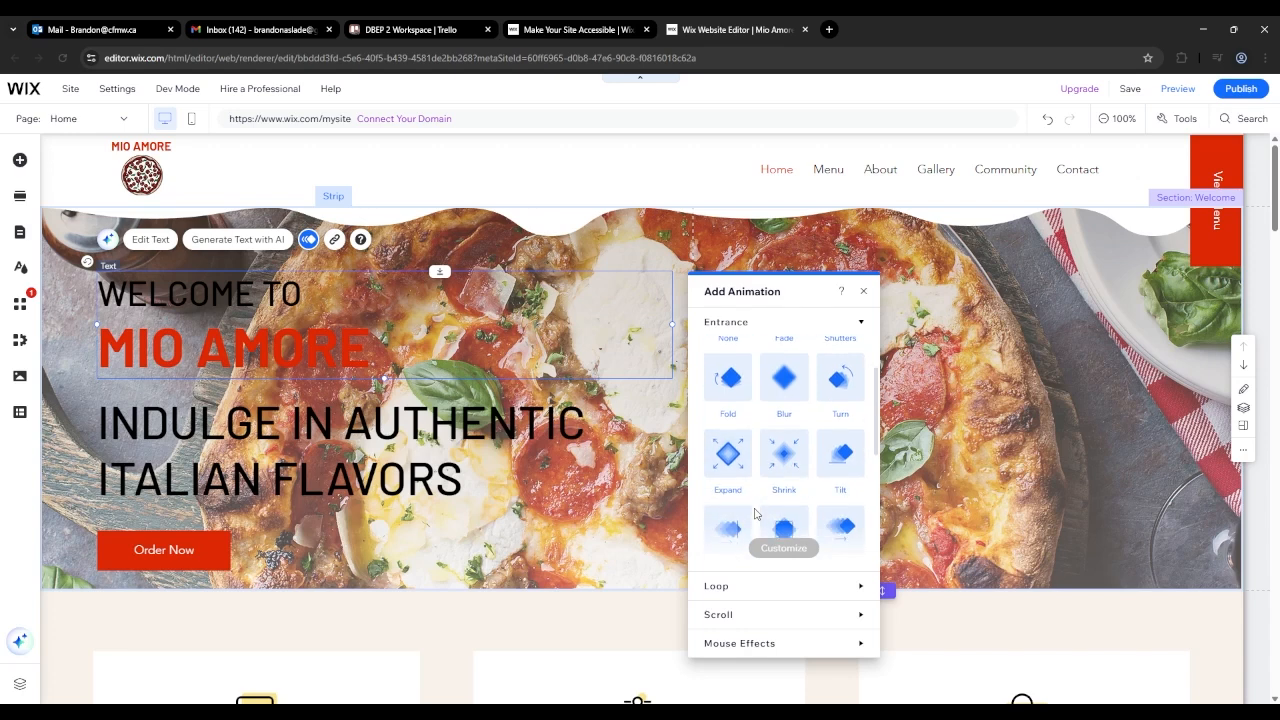
scroll(757, 510, down, 2)
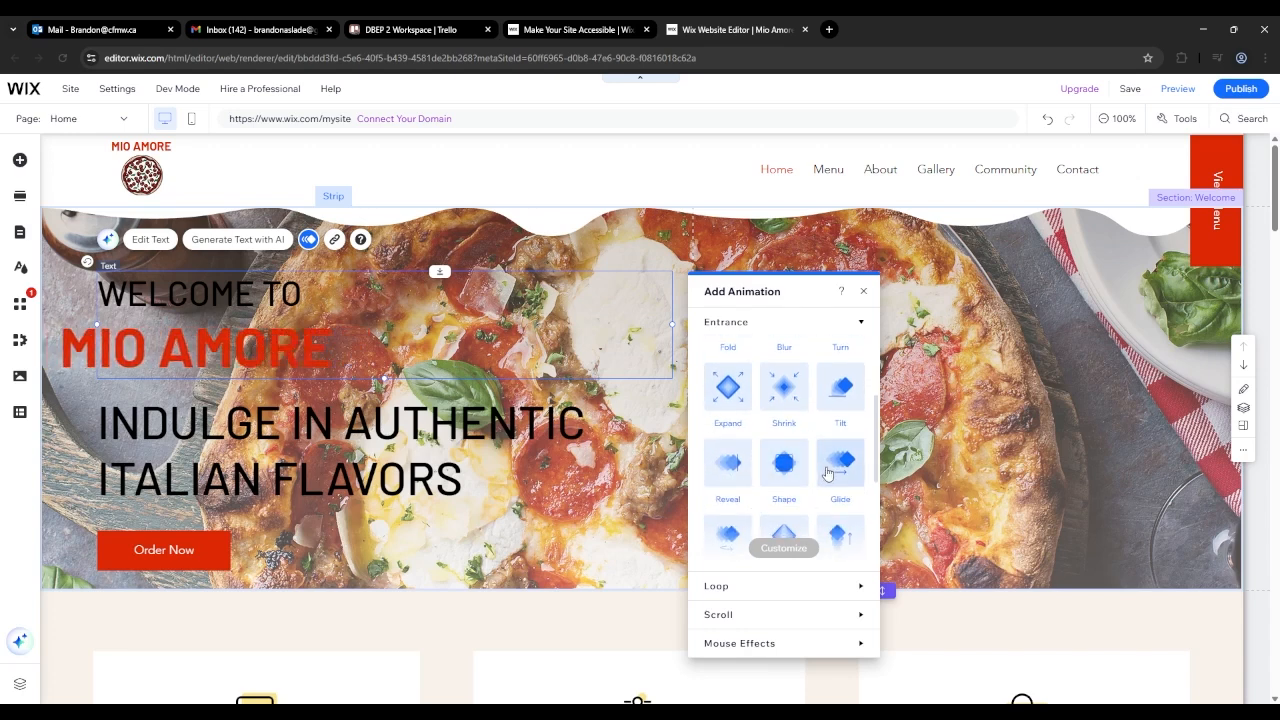
click(736, 480)
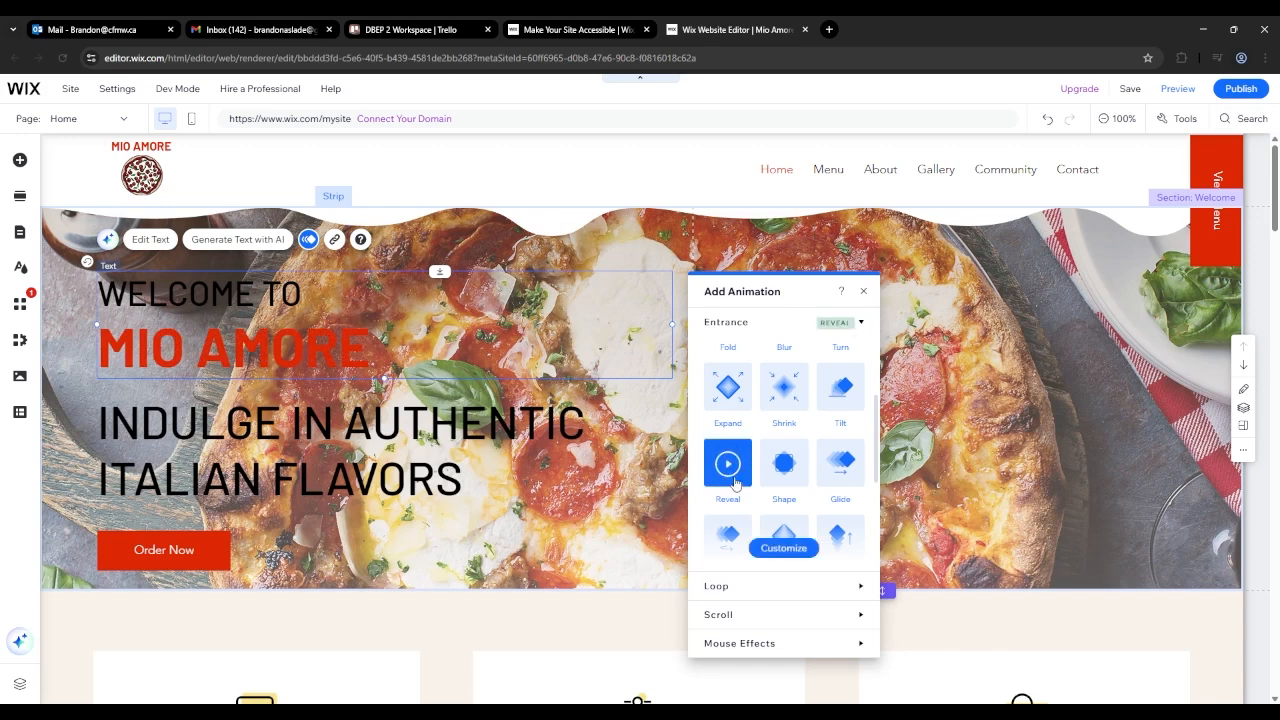
Set the Reveal animation of the "MIO AMORE" text to come in from the top and preview it
click(781, 548)
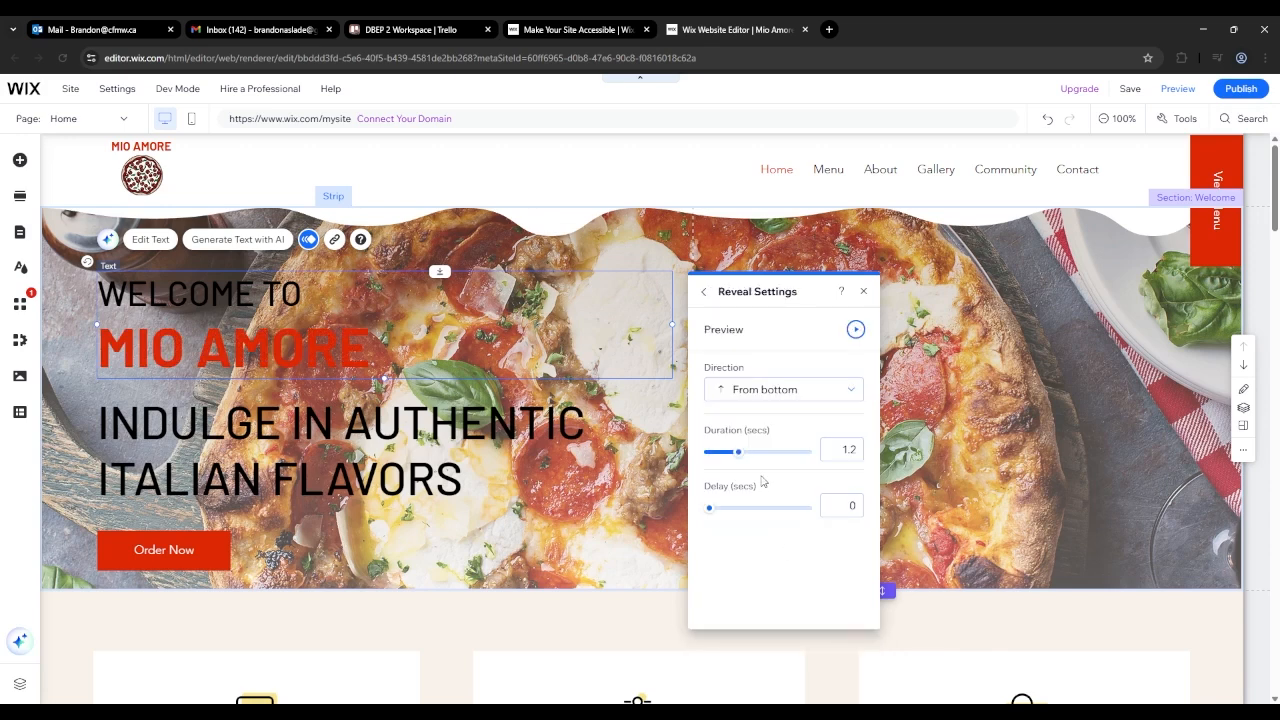
click(767, 391)
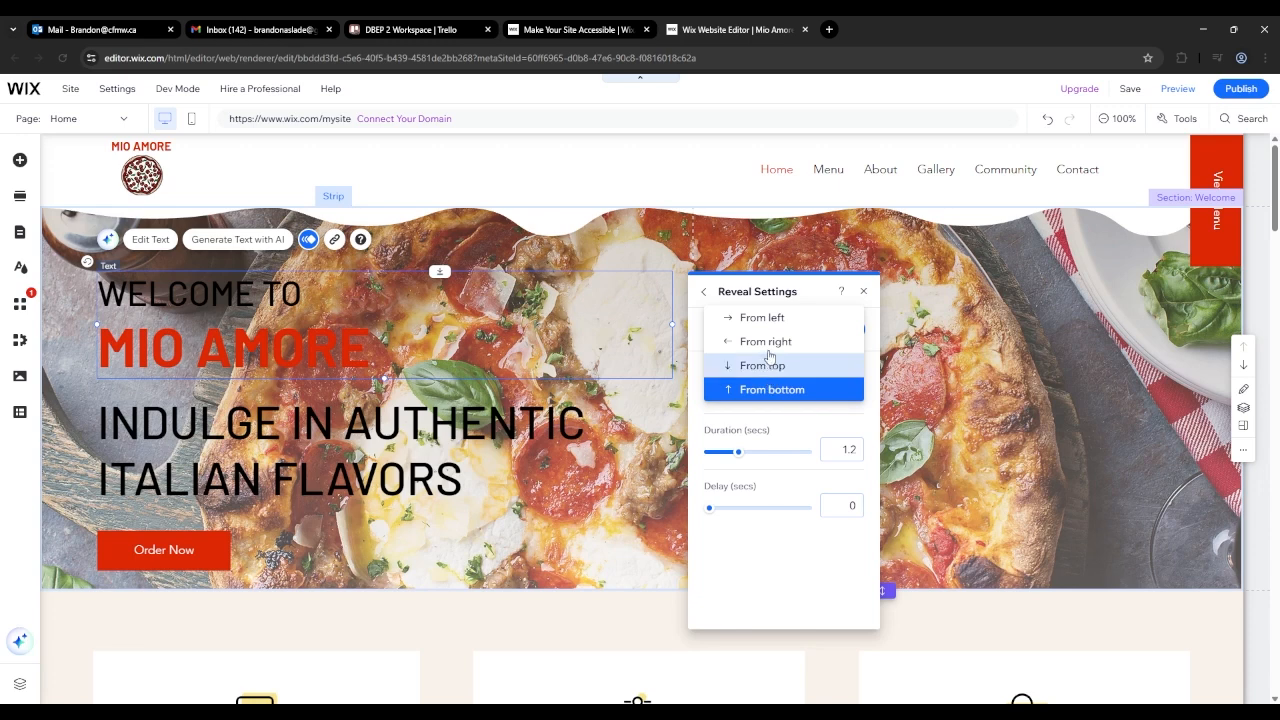
click(768, 366)
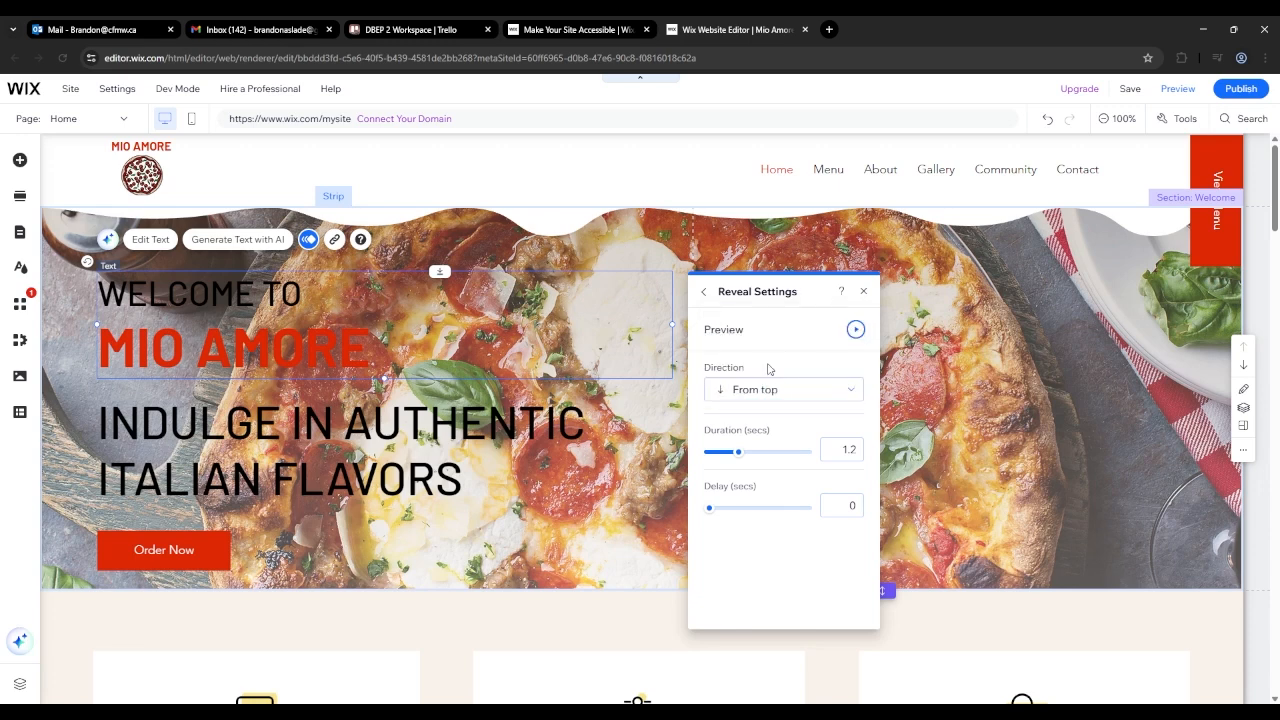
click(856, 330)
click(864, 291)
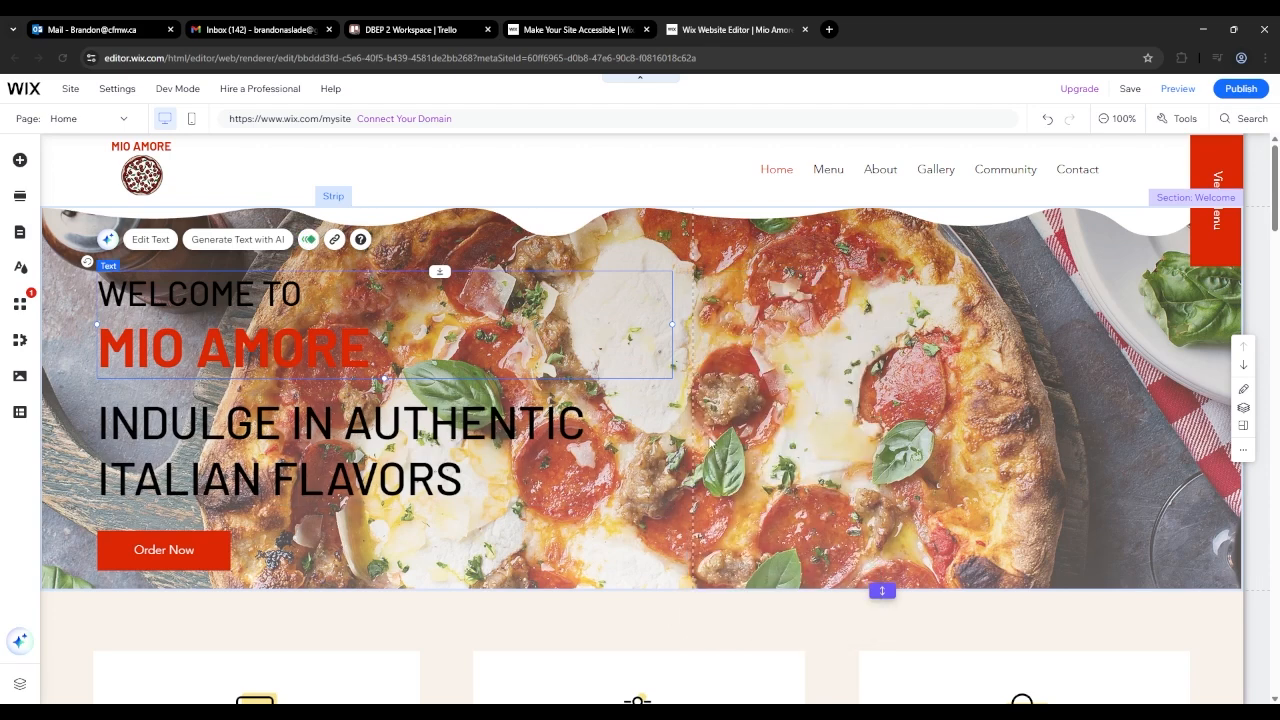
click(711, 446)
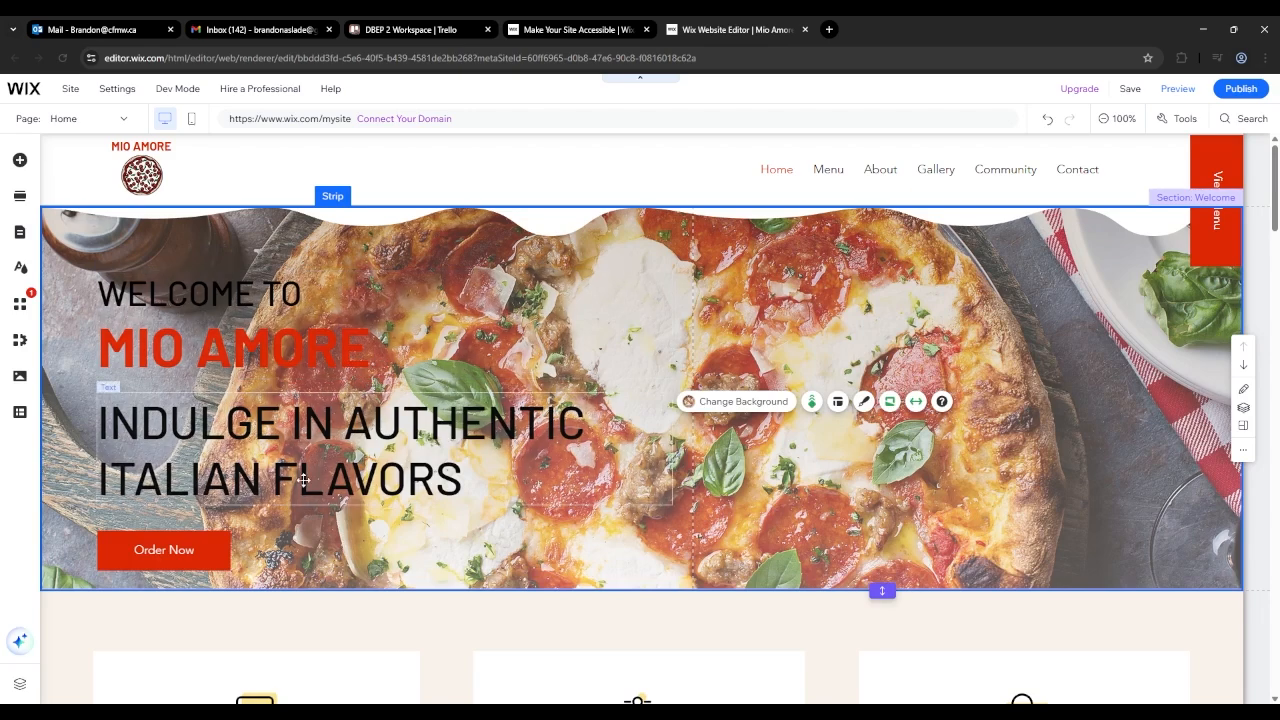
Try the Fade and Dart scroll animations on the "MIO AMORE" text in place of its entrance animation
click(290, 368)
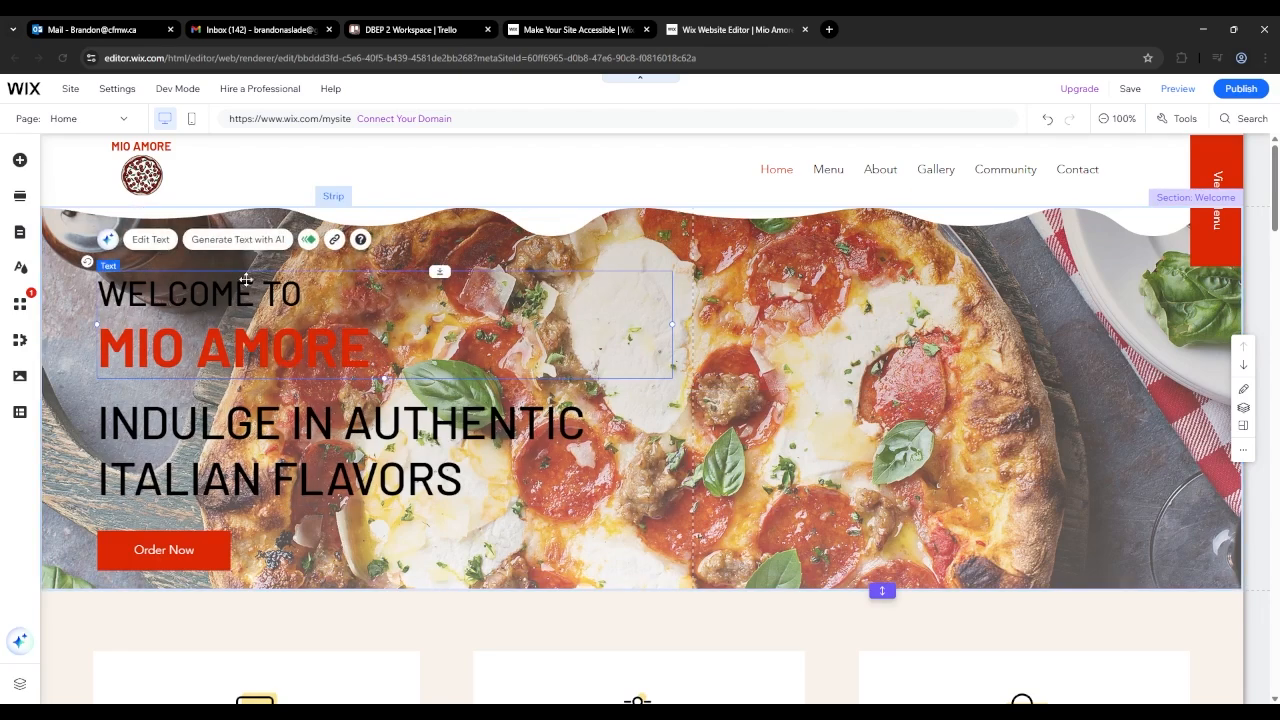
click(309, 240)
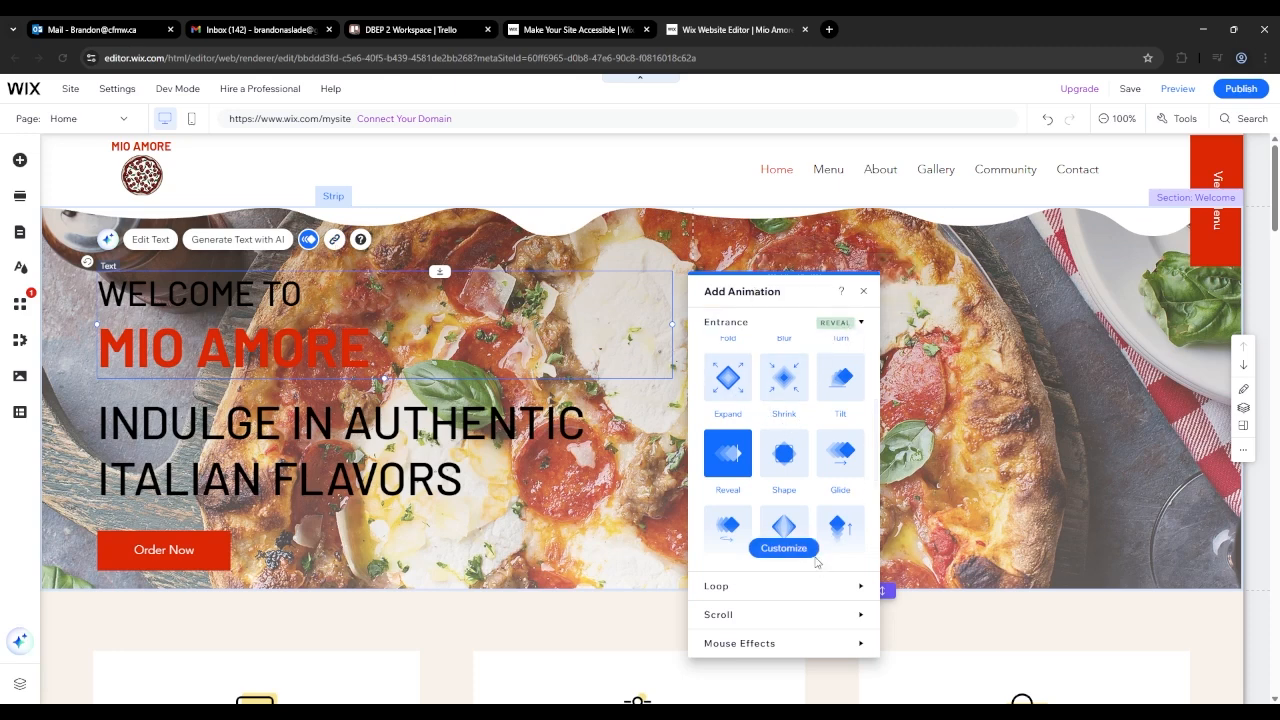
click(788, 618)
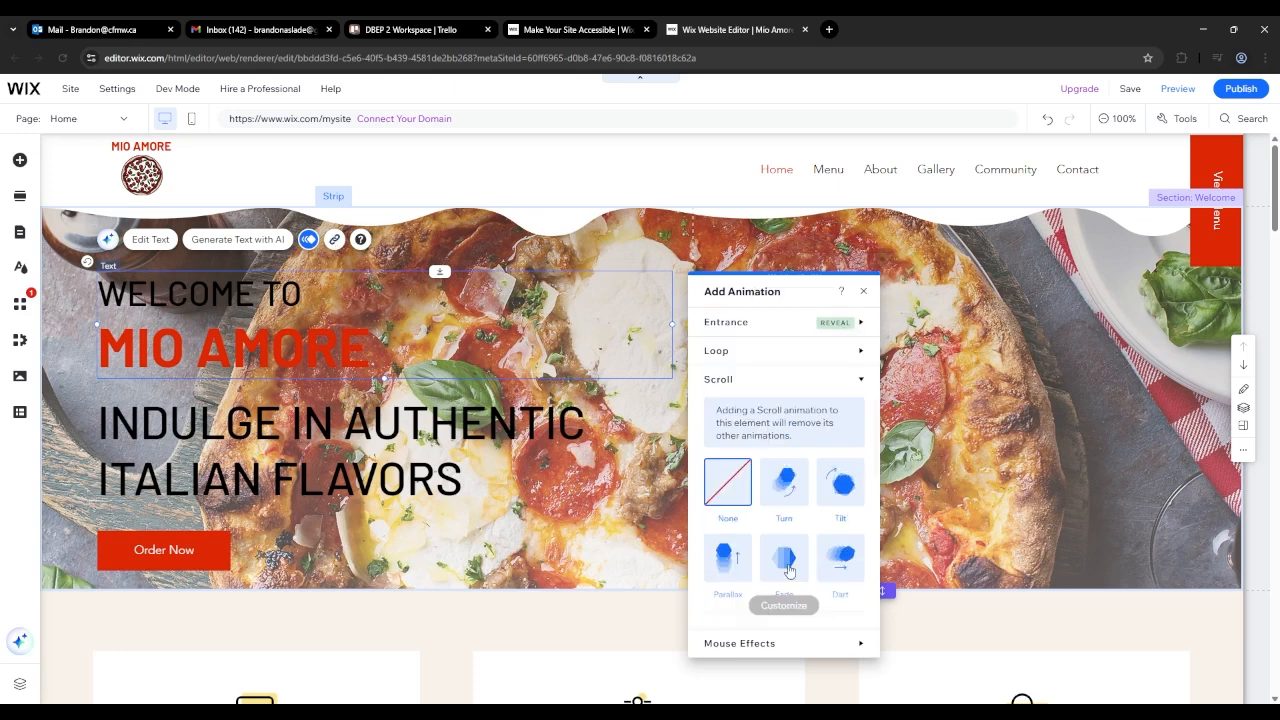
scroll(815, 490, down, 1)
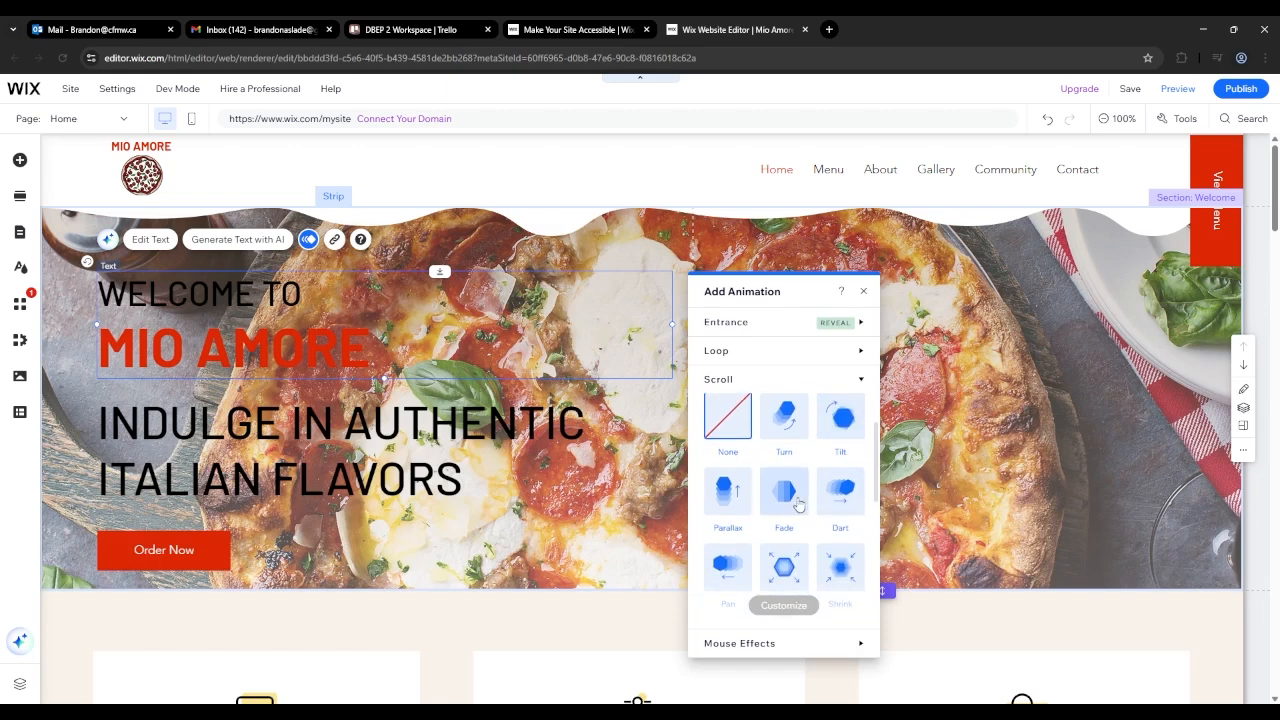
click(784, 434)
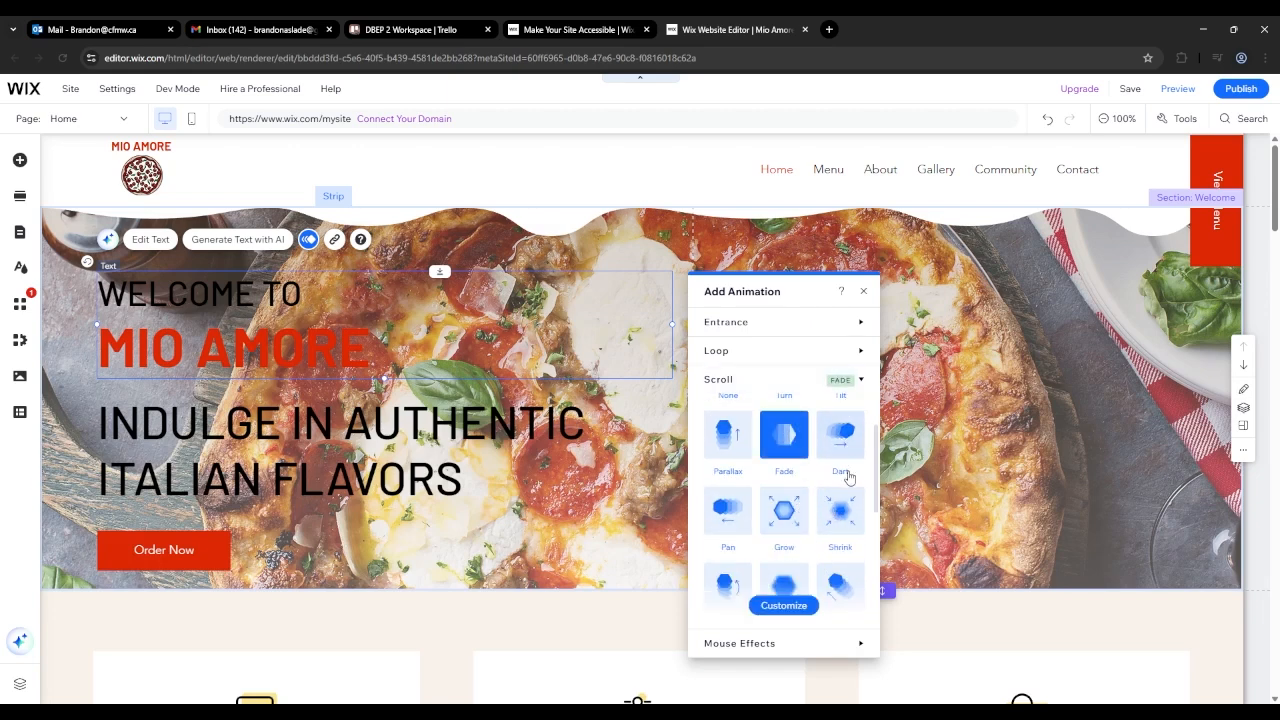
click(840, 440)
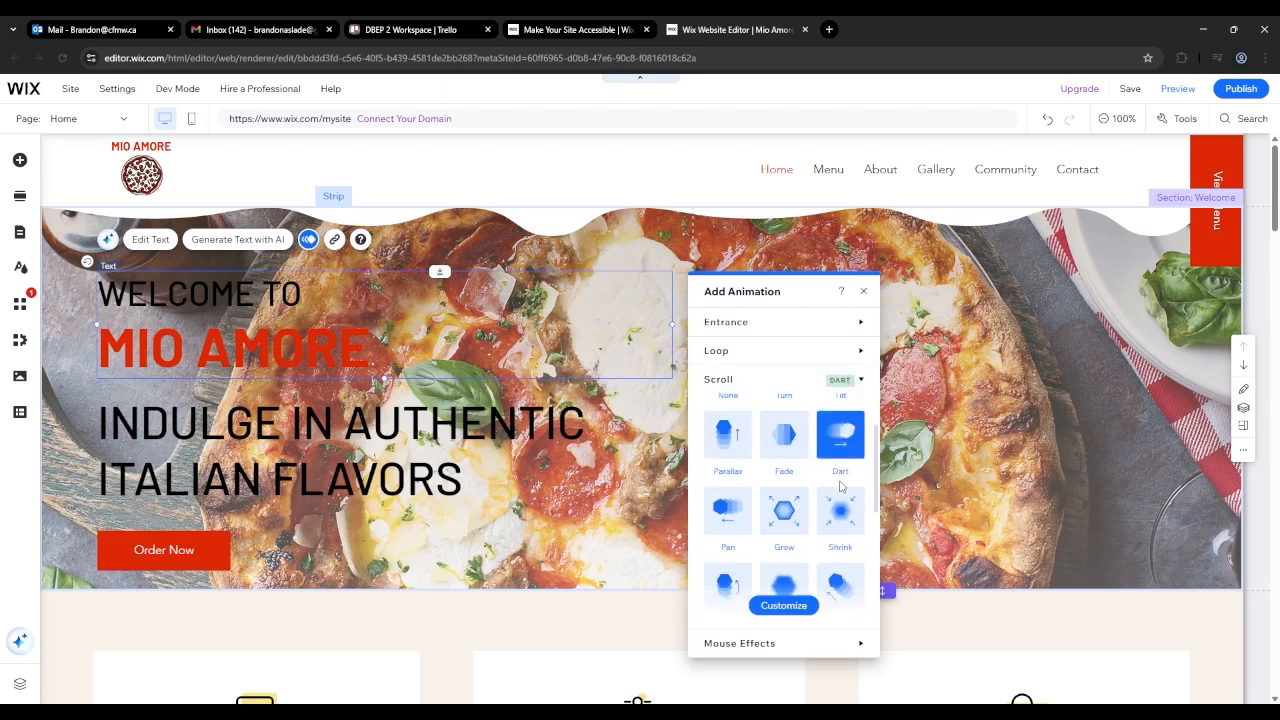
Replace the scroll animation on "MIO AMORE" with Blur and review its animation type options
scroll(846, 516, down, 1)
scroll(840, 510, down, 1)
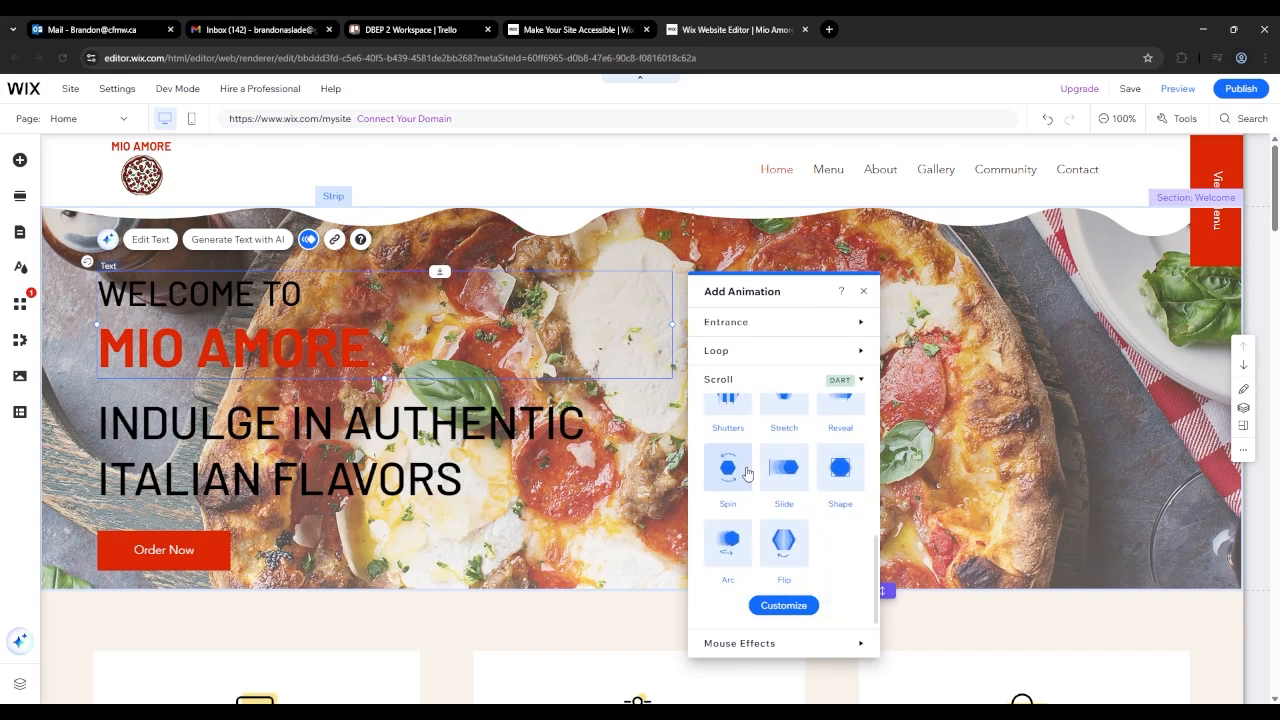
scroll(800, 500, up, 2)
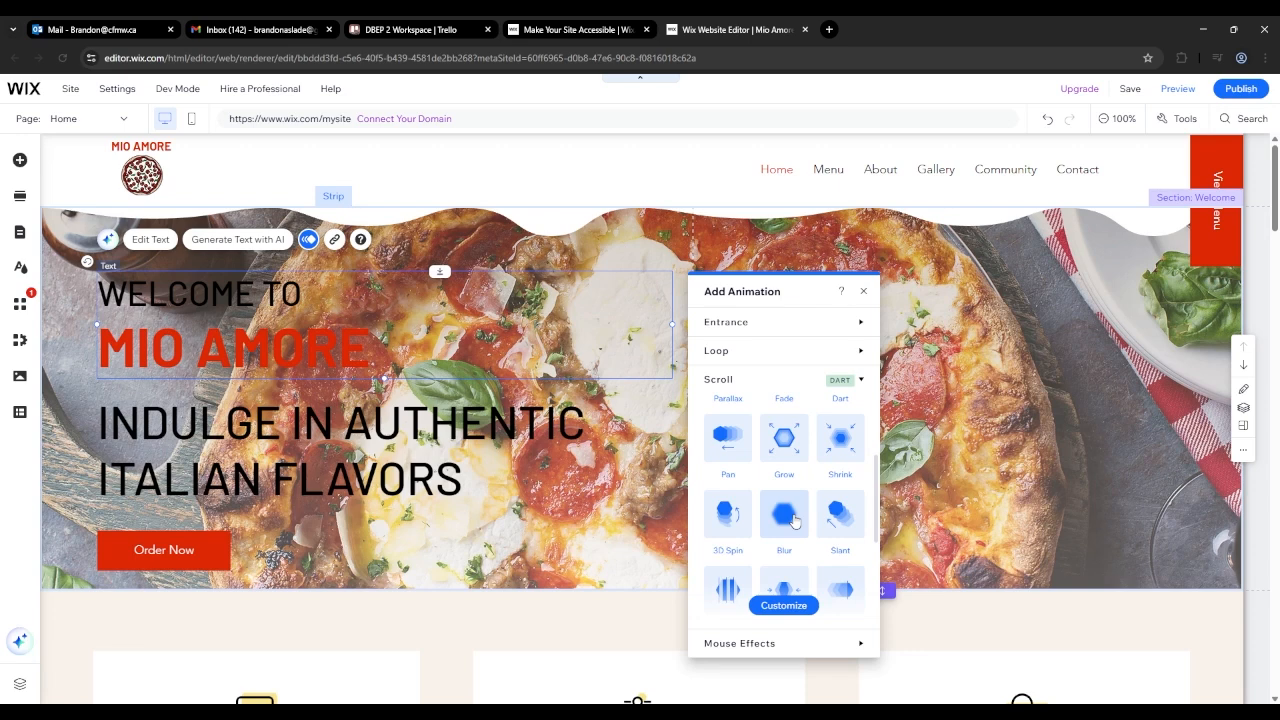
scroll(793, 515, up, 2)
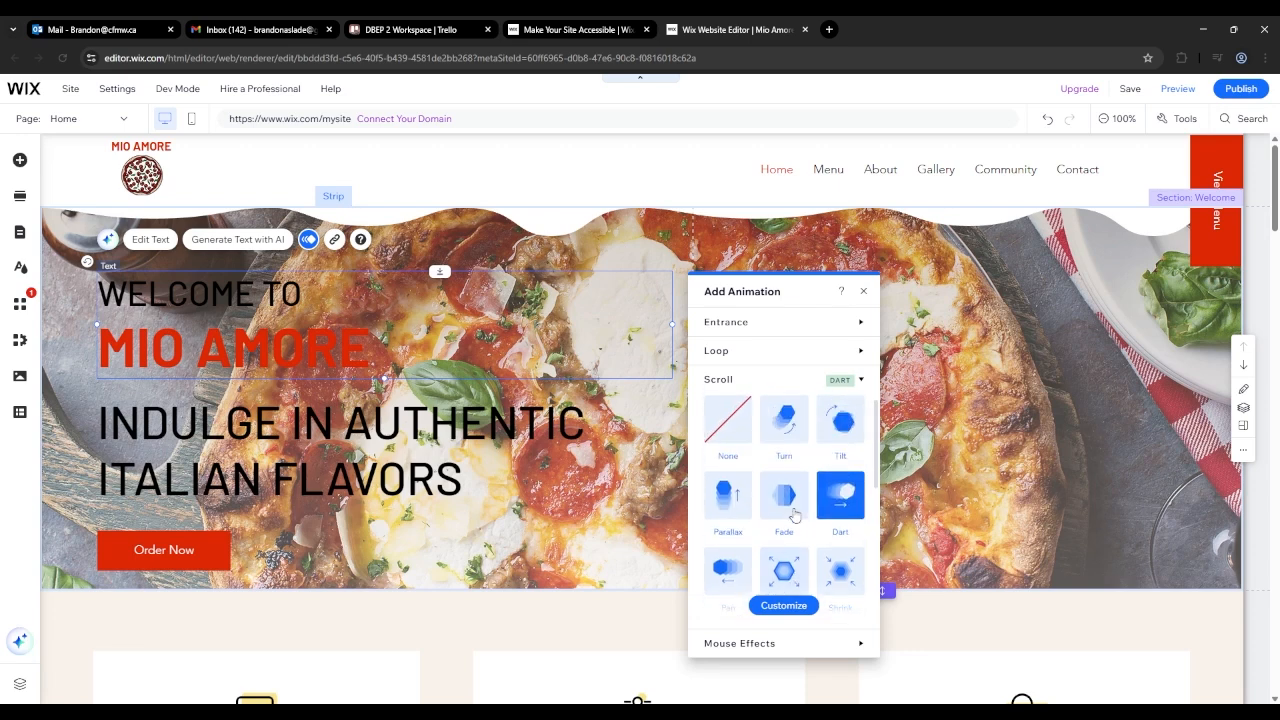
scroll(795, 513, down, 2)
click(790, 515)
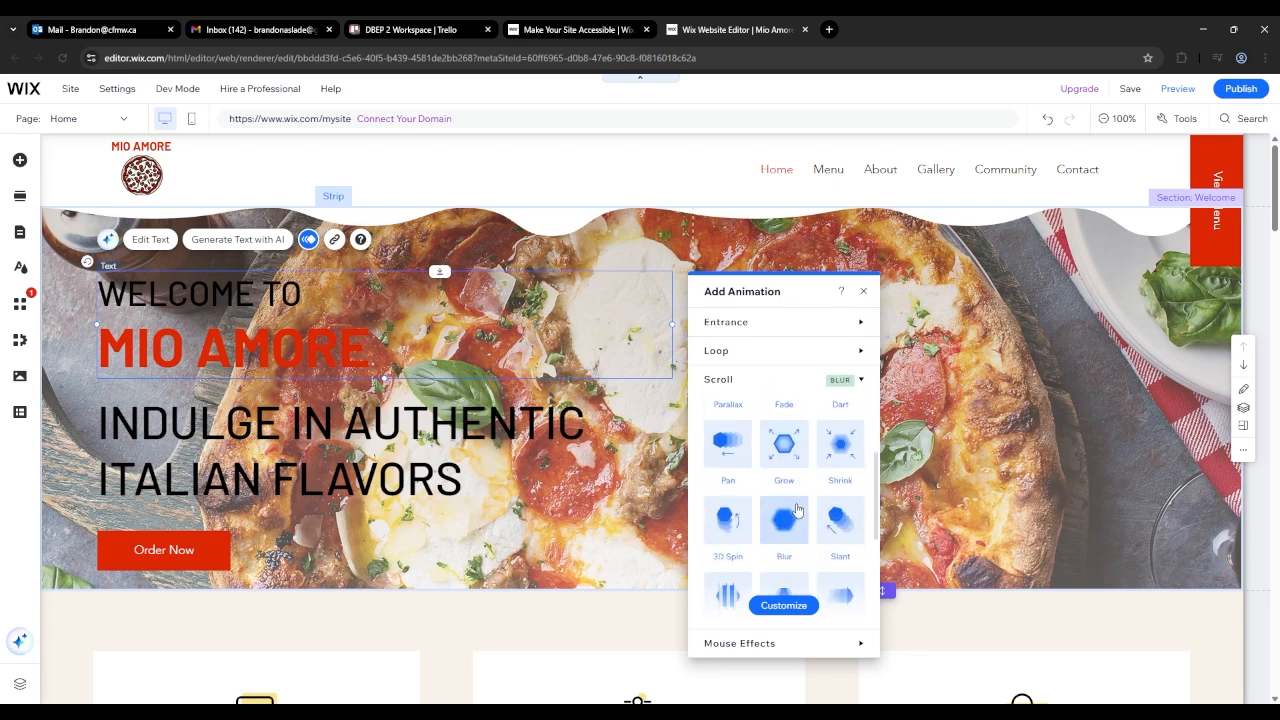
click(775, 604)
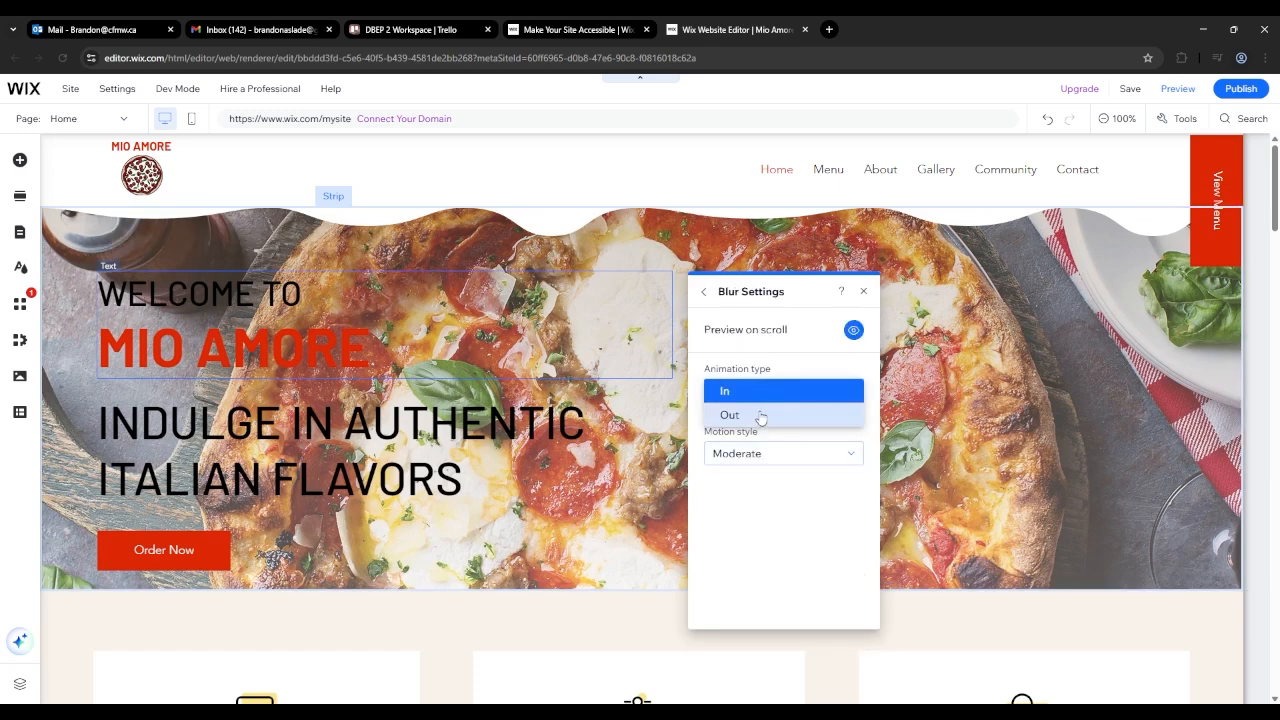
click(853, 342)
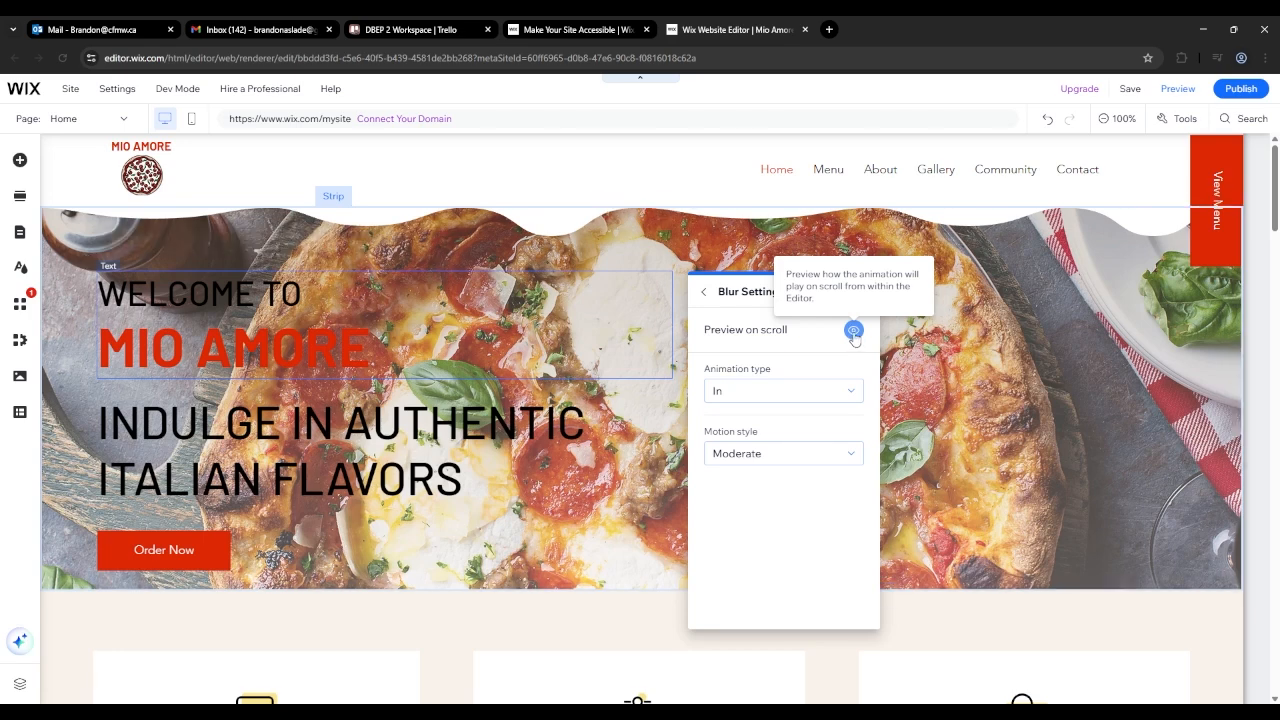
click(866, 291)
Preview the site and scroll the homepage to examine how the "MIO AMORE" scroll animation plays, then return to the editor
scroll(873, 355, down, 1)
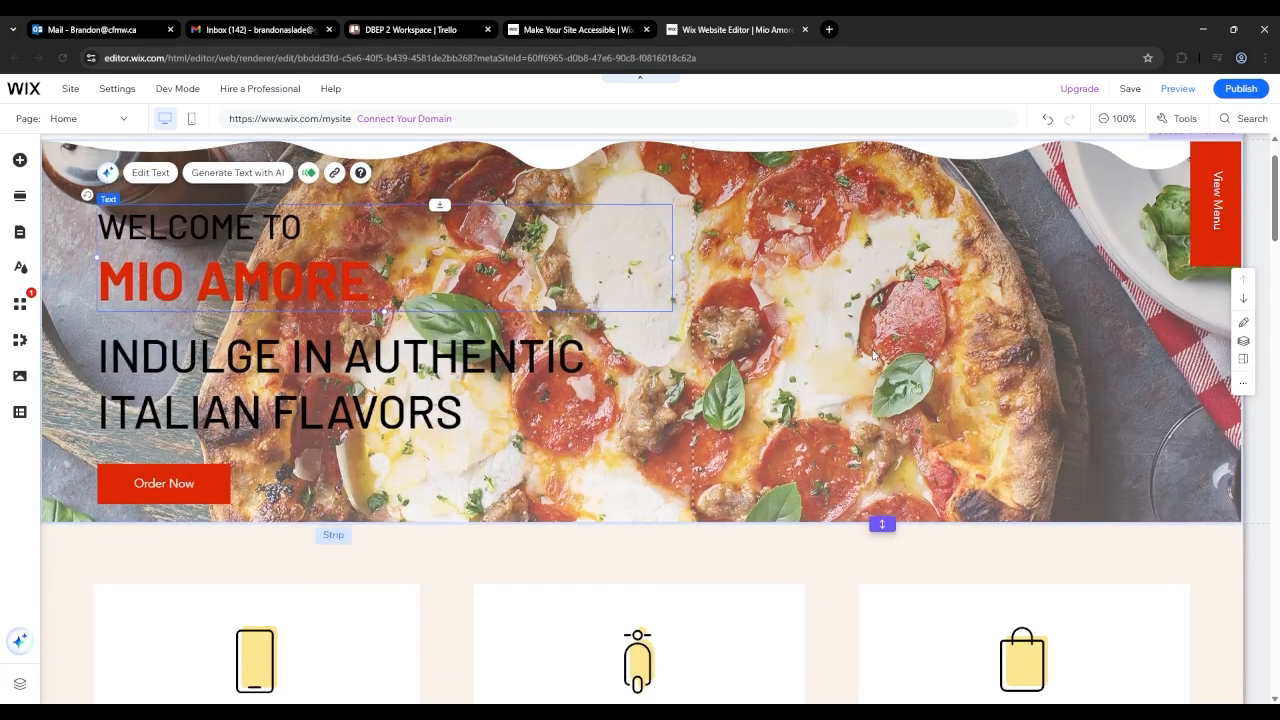
scroll(1040, 230, up, 1)
click(1197, 91)
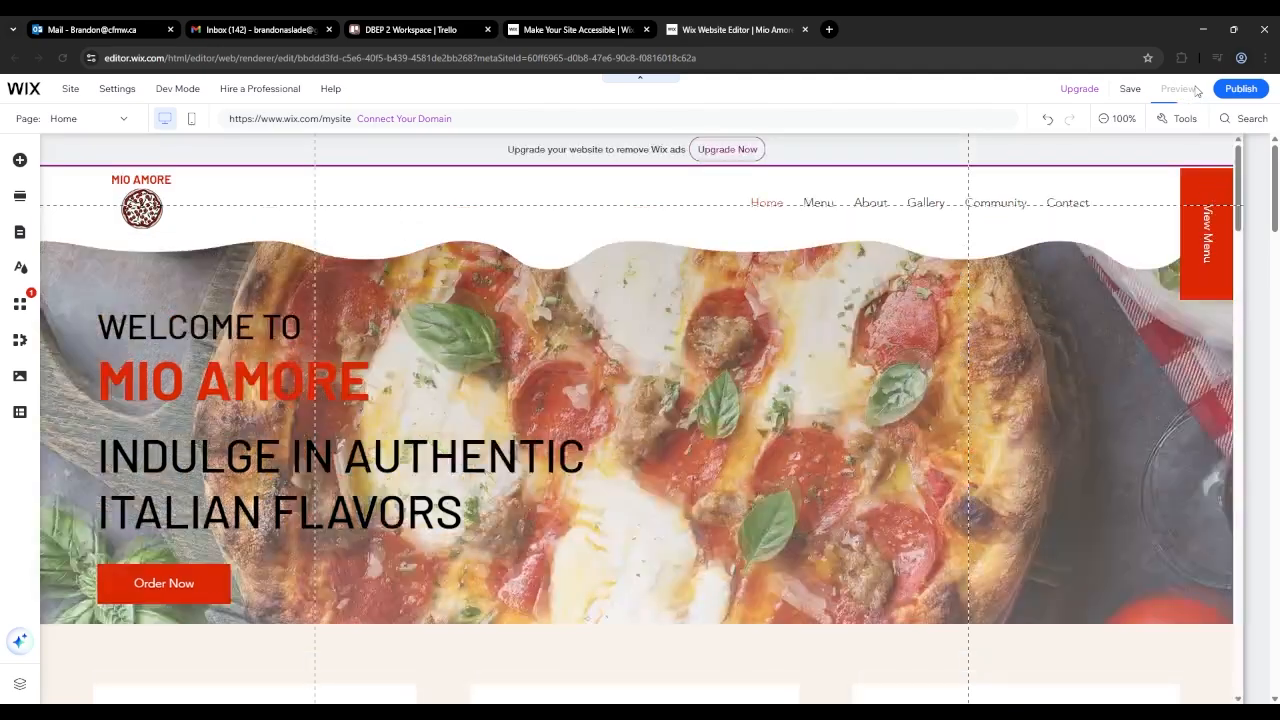
scroll(1080, 257, down, 3)
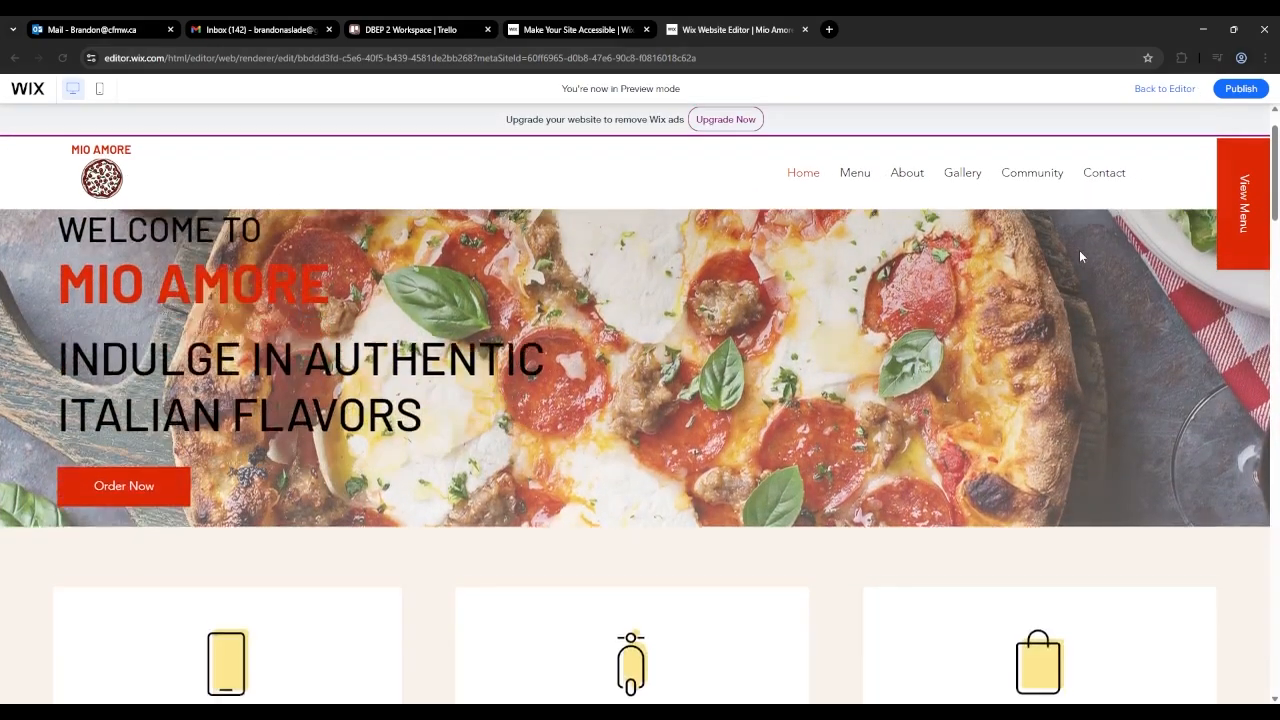
scroll(1079, 257, up, 3)
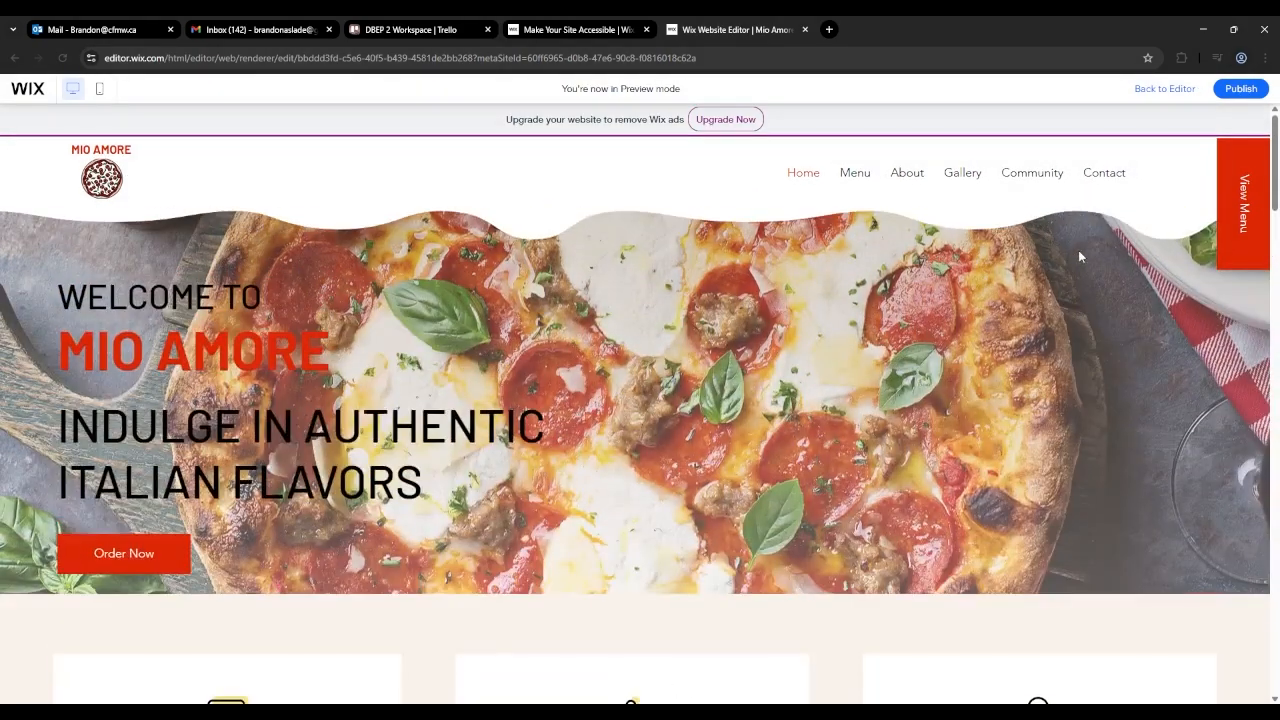
scroll(1079, 257, down, 2)
scroll(1078, 250, up, 2)
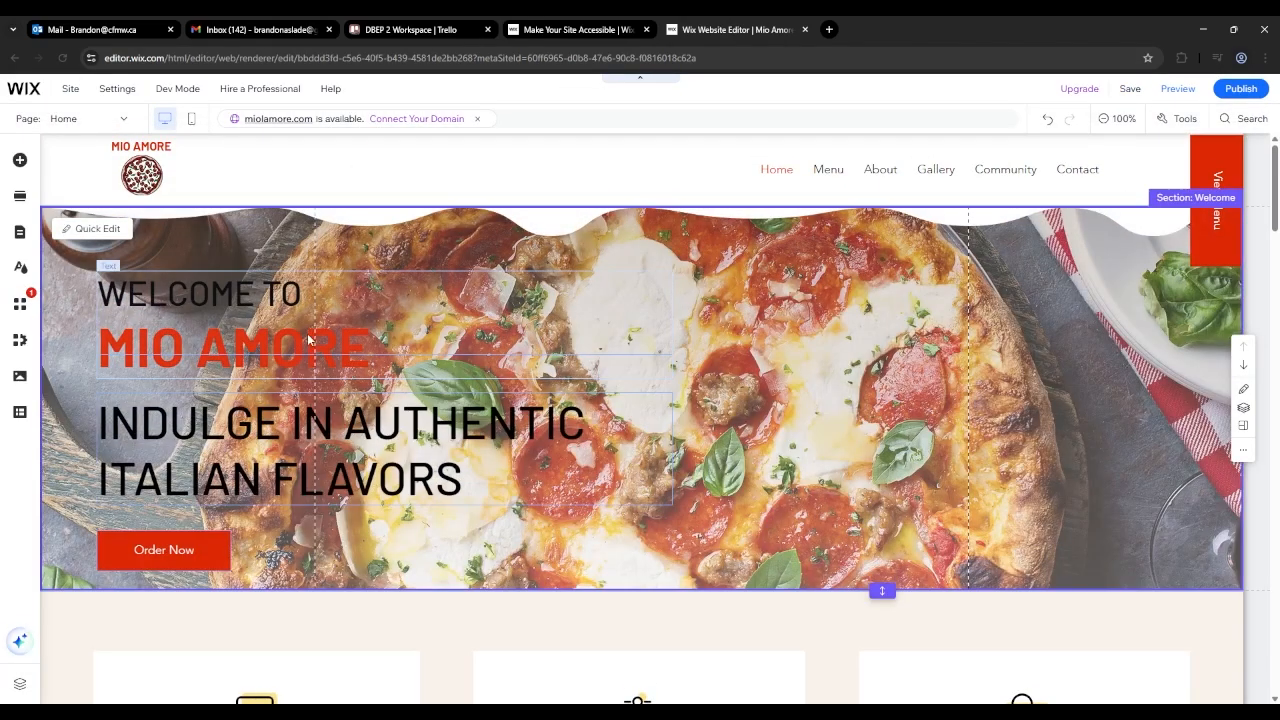
Reopen the animation options of the "MIO AMORE" text and examine the Loop effects, such as Poke, Breathe and Wiggle
click(299, 317)
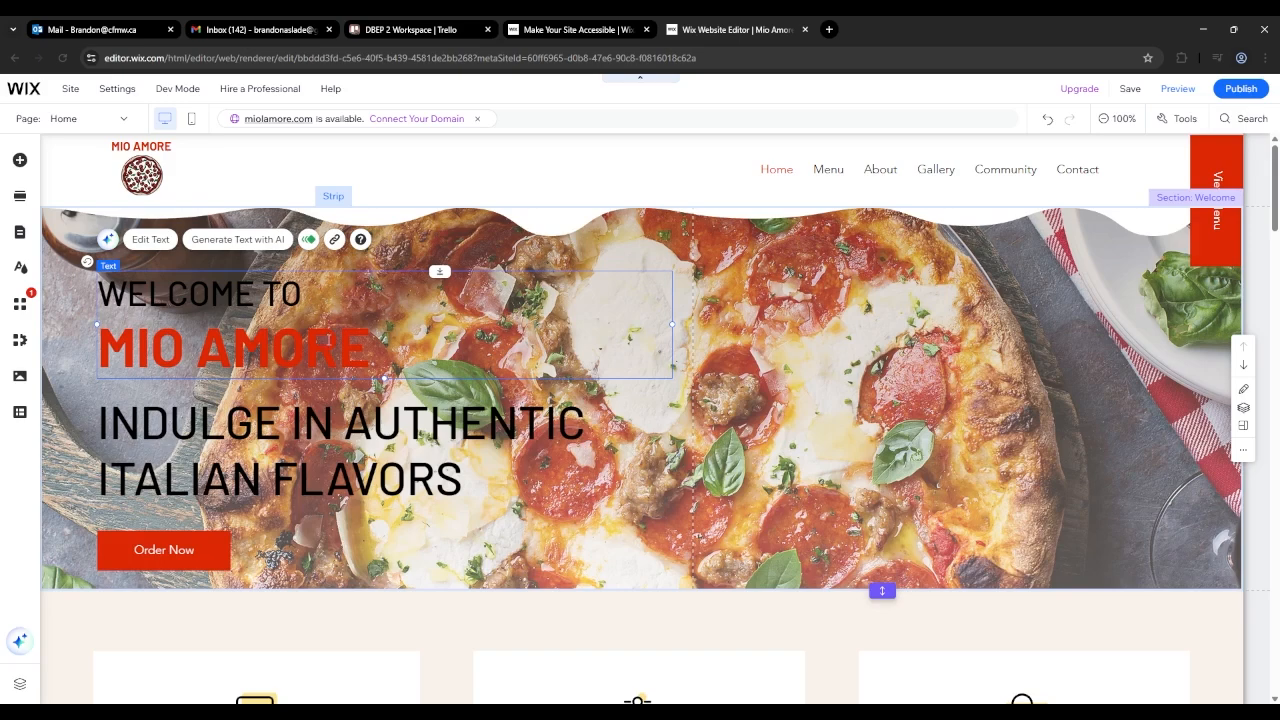
double_click(299, 338)
click(309, 240)
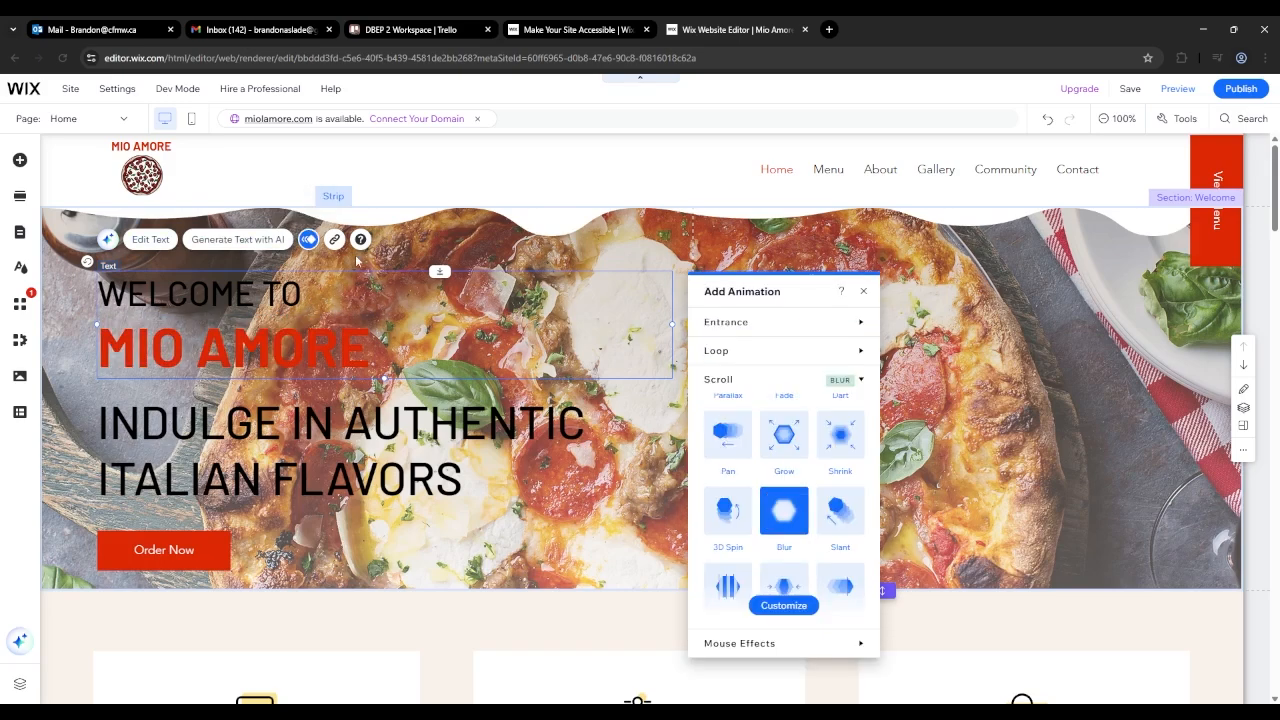
click(772, 353)
scroll(797, 440, down, 1)
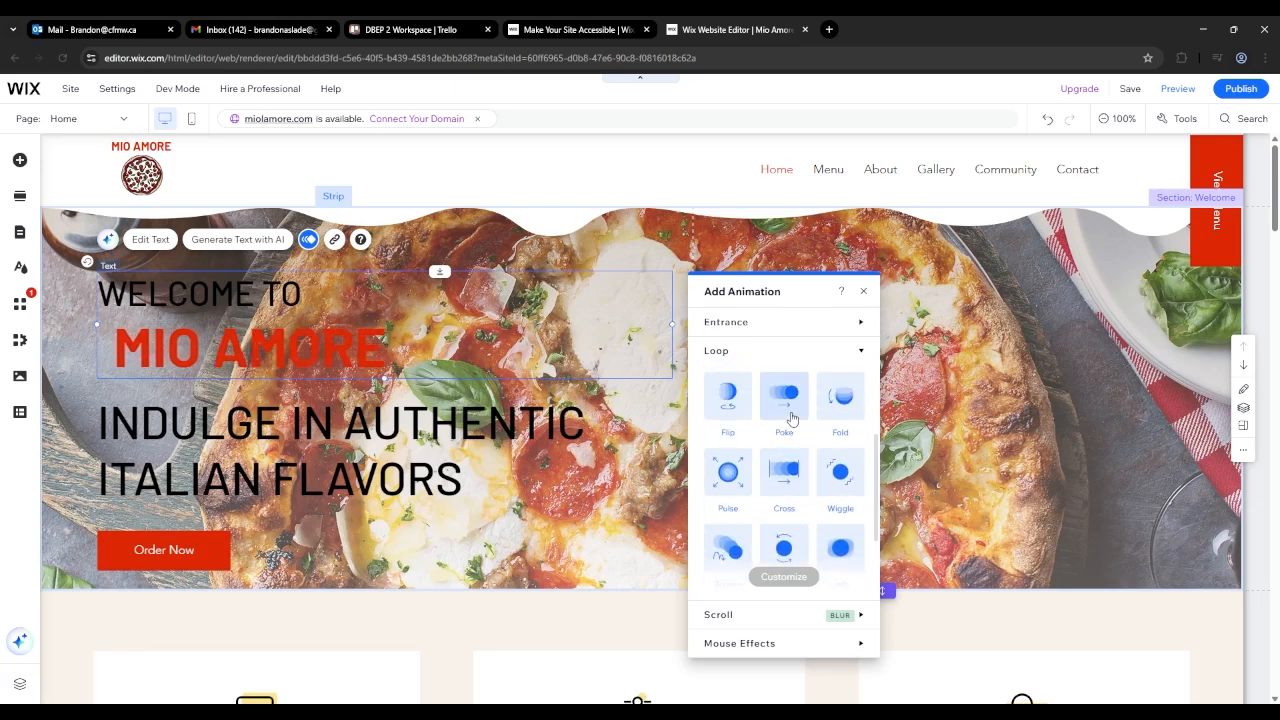
scroll(792, 418, up, 1)
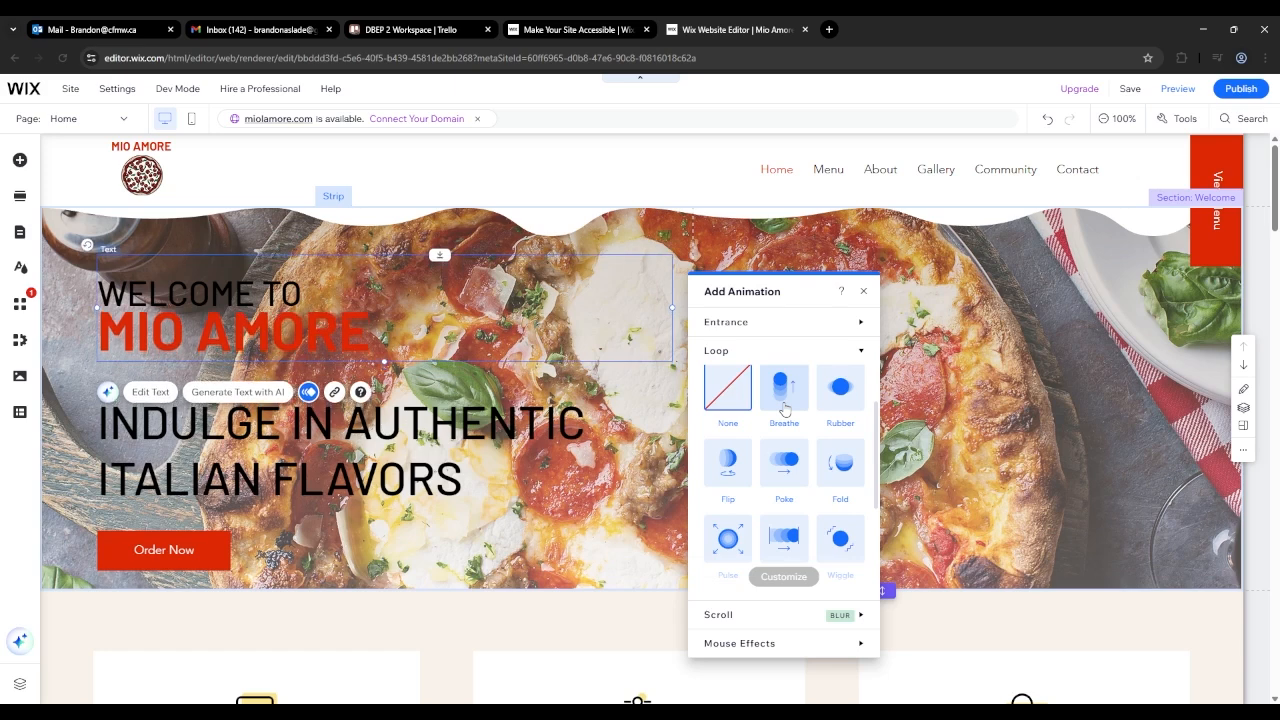
scroll(760, 460, down, 3)
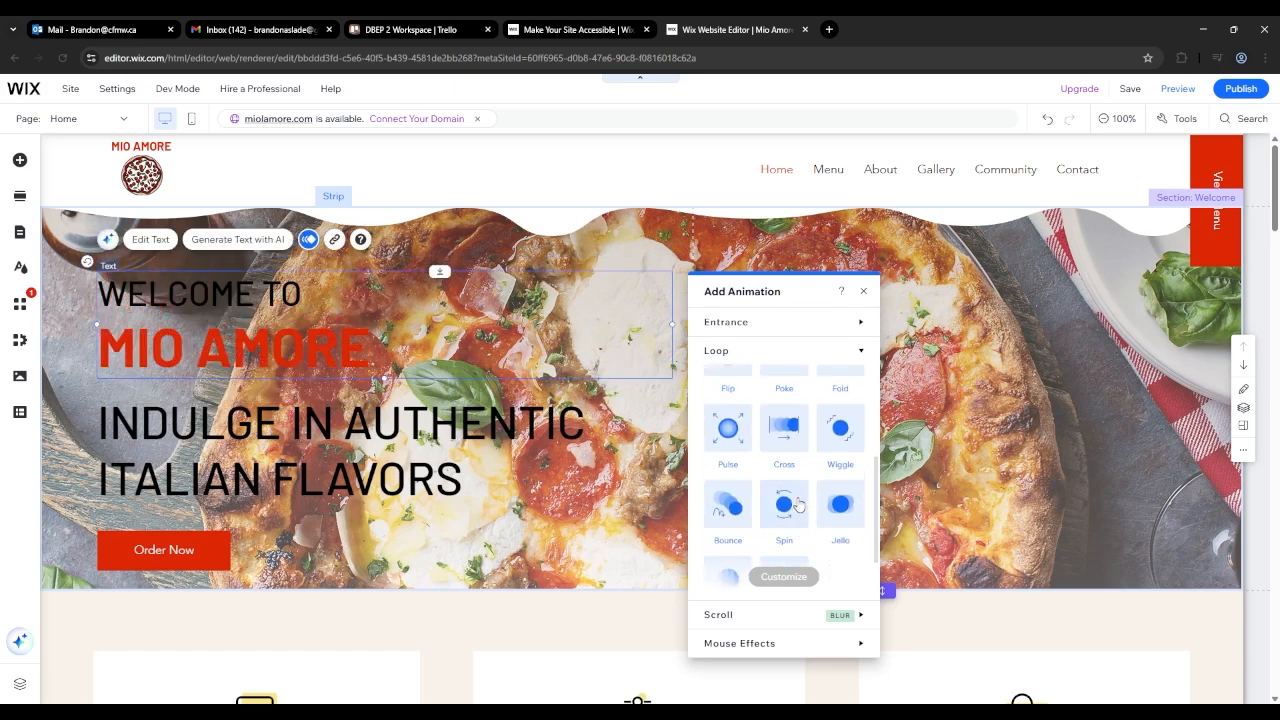
scroll(797, 505, up, 2)
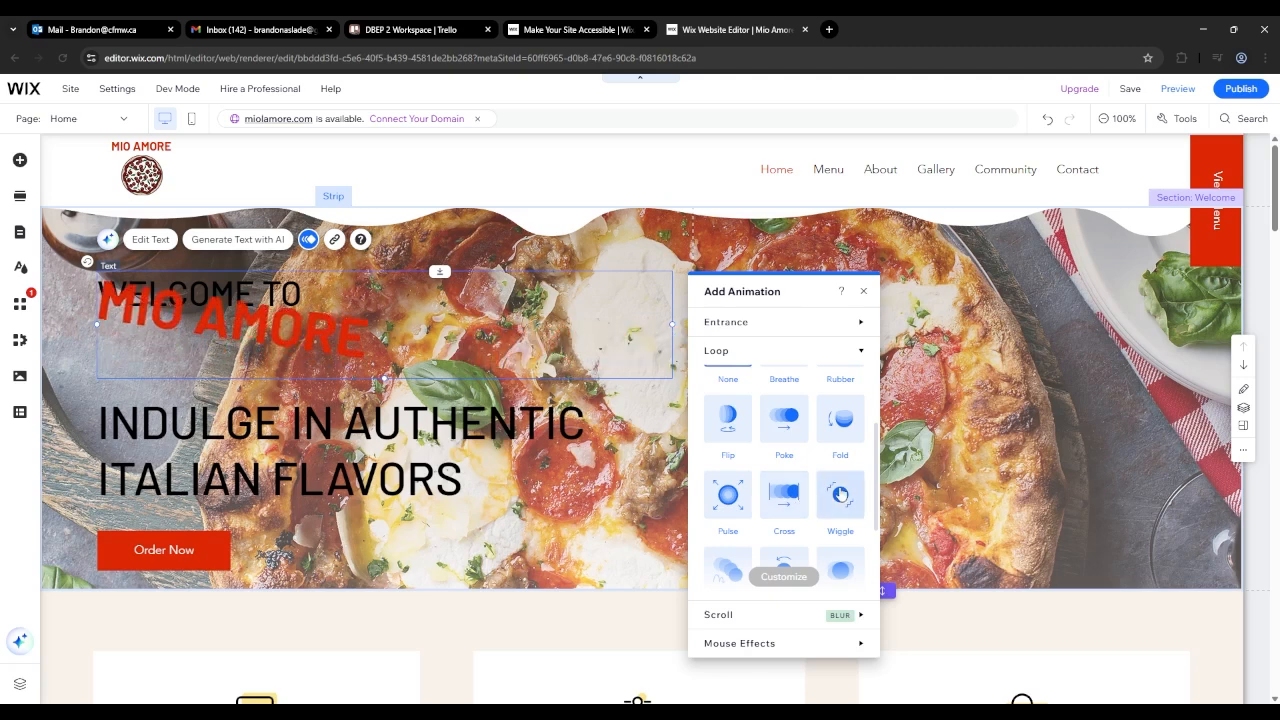
scroll(843, 438, up, 2)
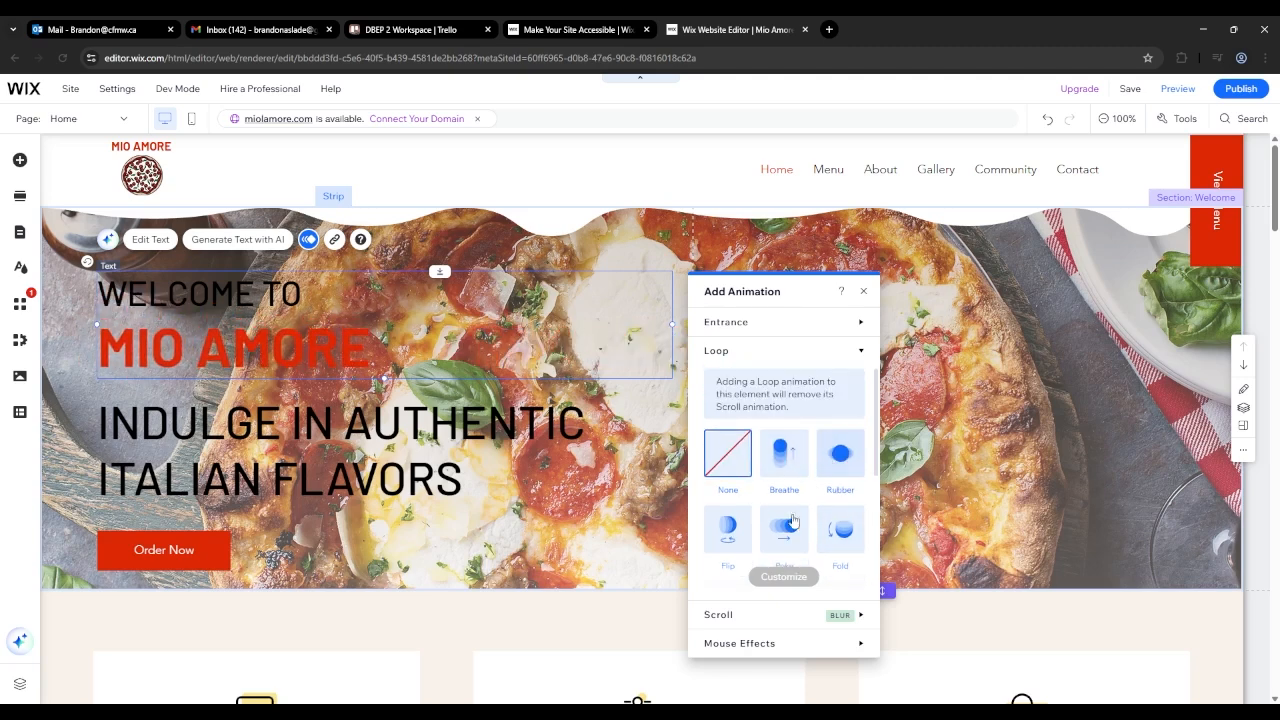
scroll(791, 519, down, 2)
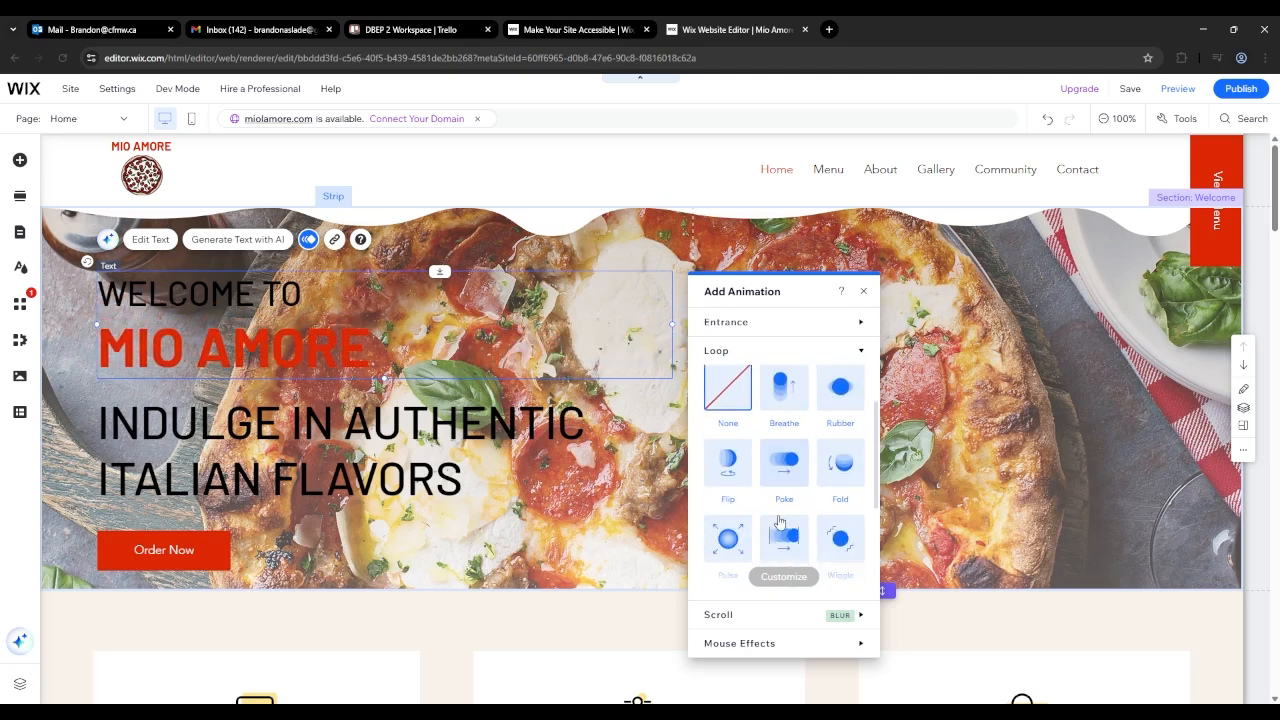
Apply the Shrink entrance animation to the "MIO AMORE" text, replacing its scroll animation
click(776, 324)
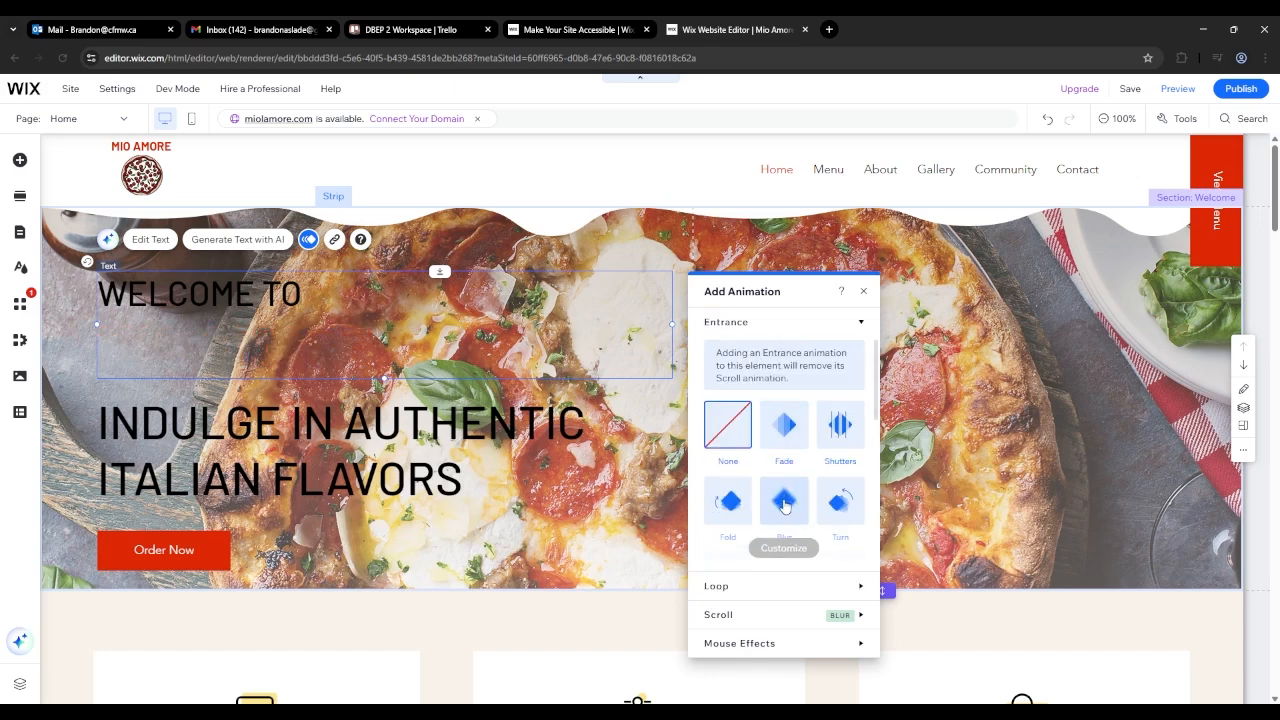
scroll(784, 505, down, 1)
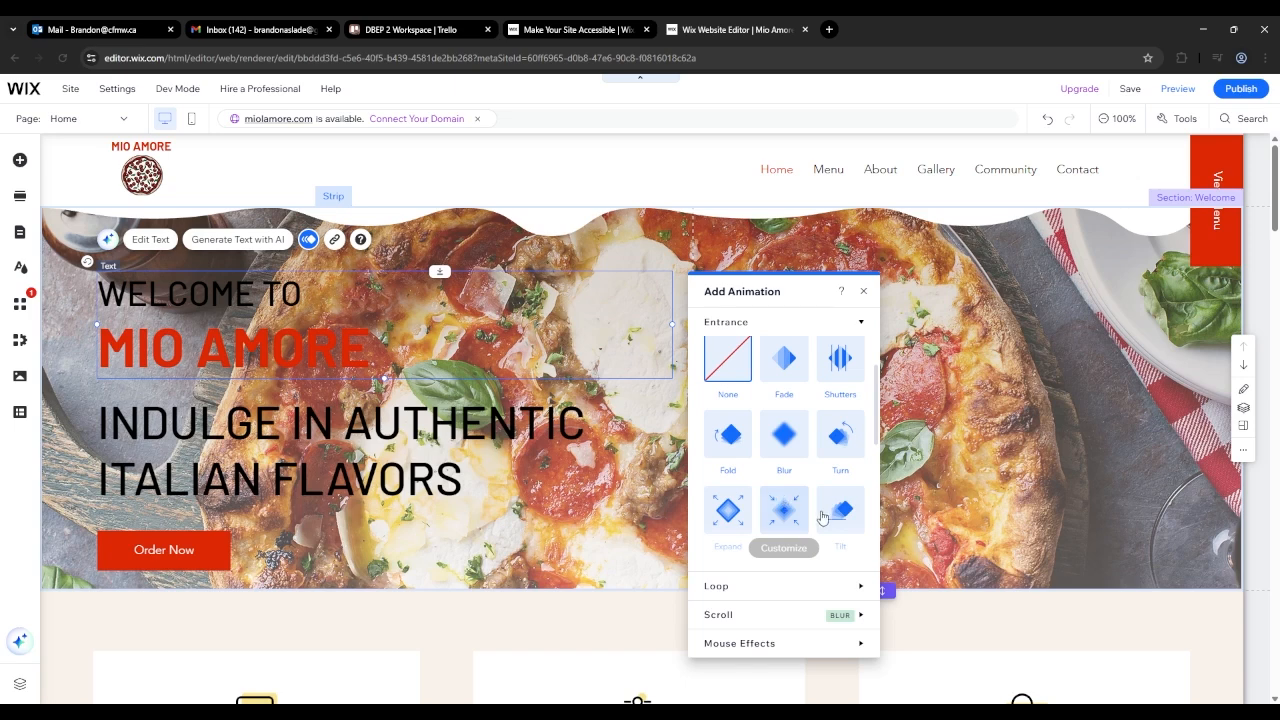
click(799, 521)
scroll(818, 527, down, 1)
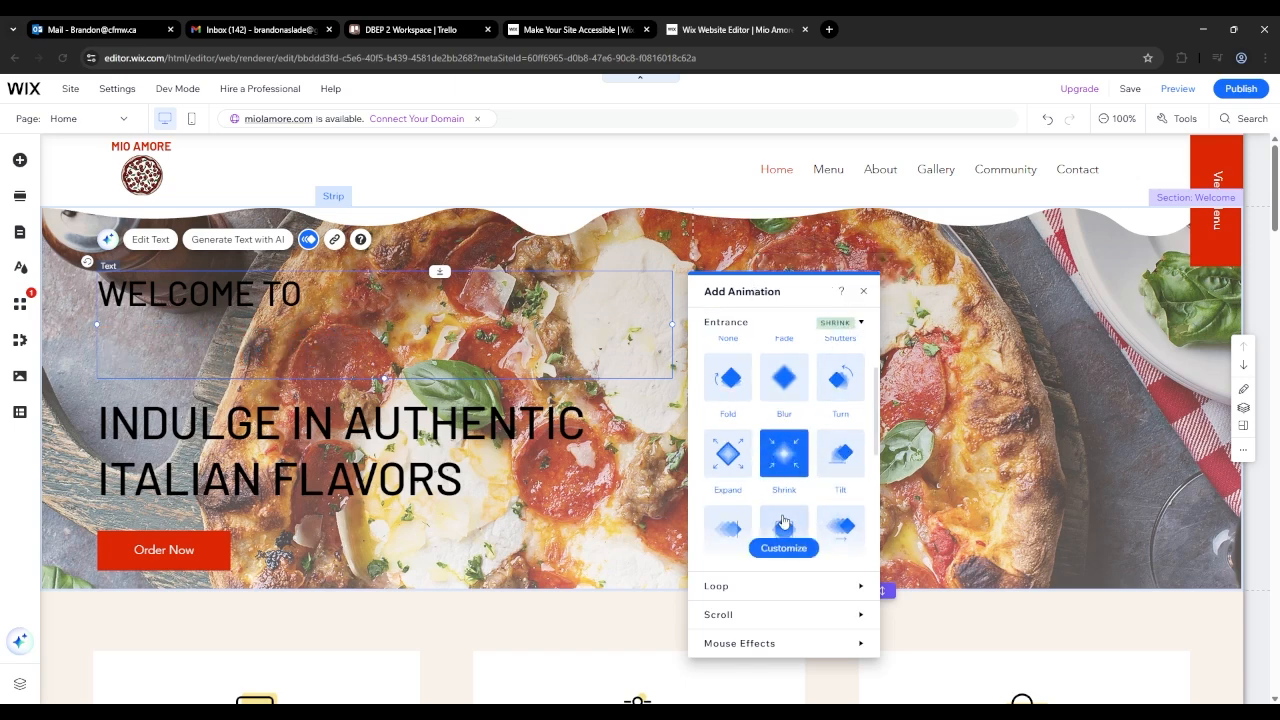
mouse_move(858, 293)
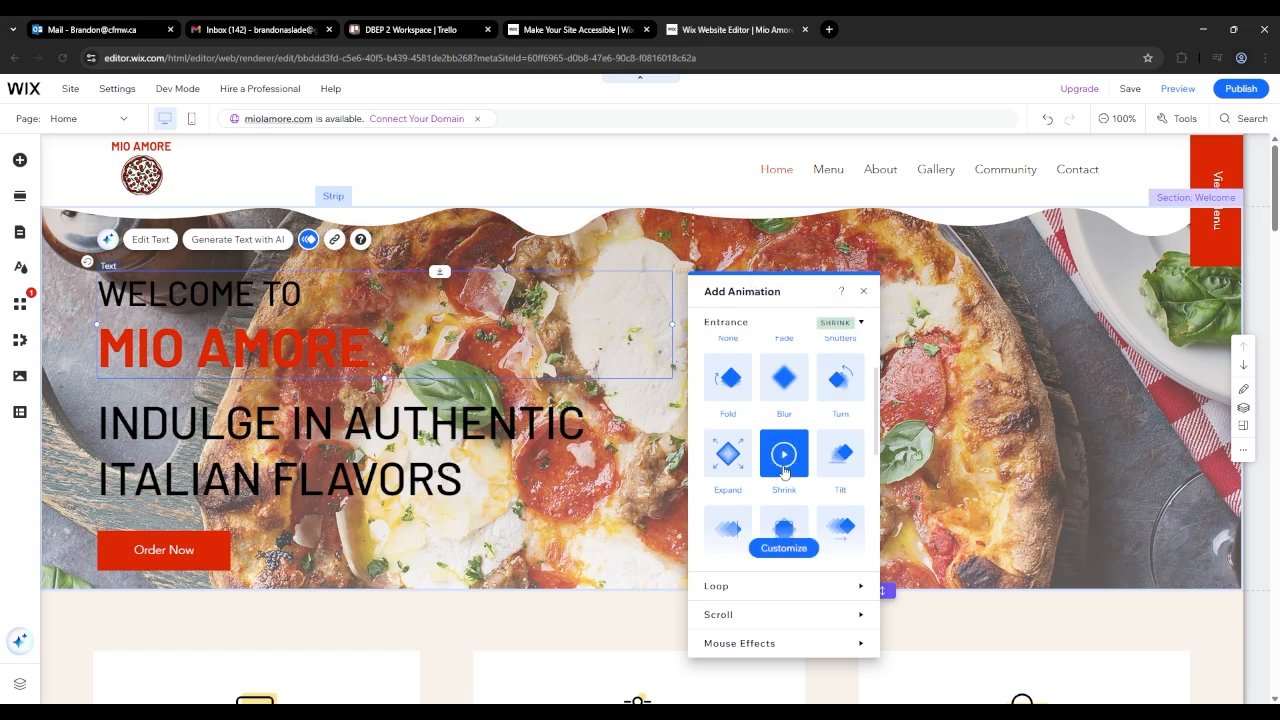
scroll(766, 456, up, 1)
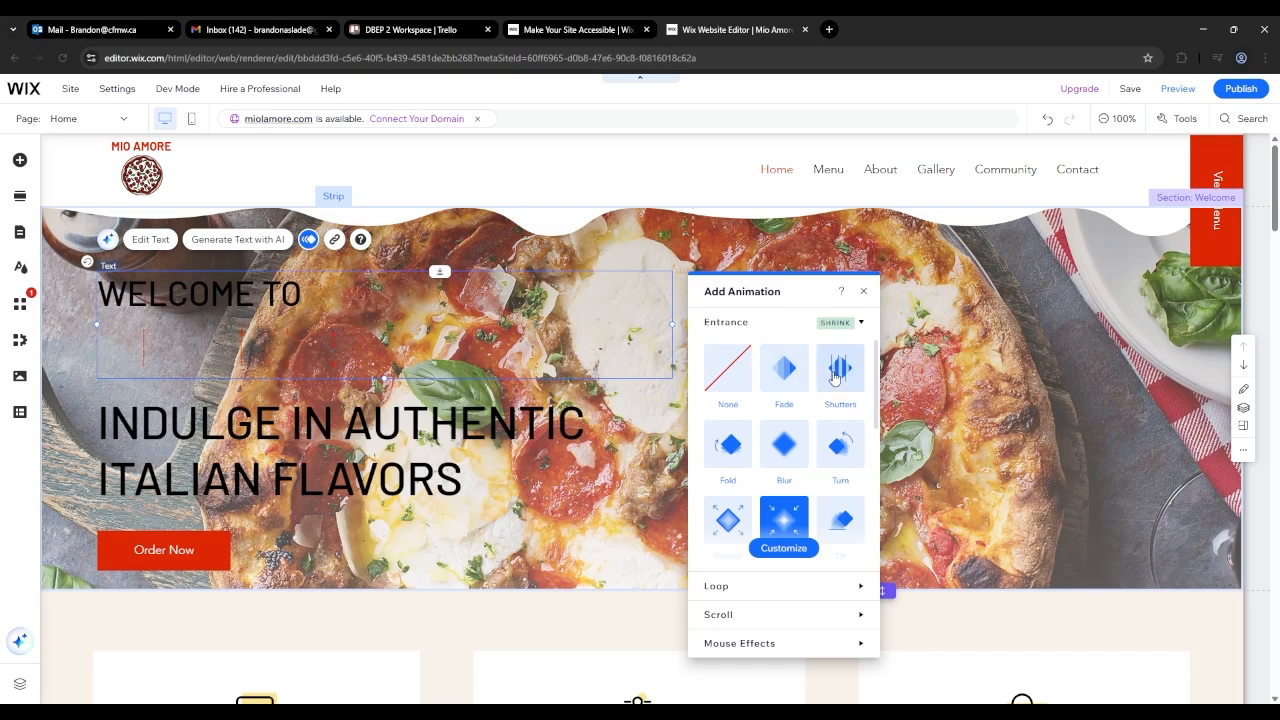
Preview the site to watch the Shrink entrance animation of the "MIO AMORE" text, then return to the editor
click(864, 293)
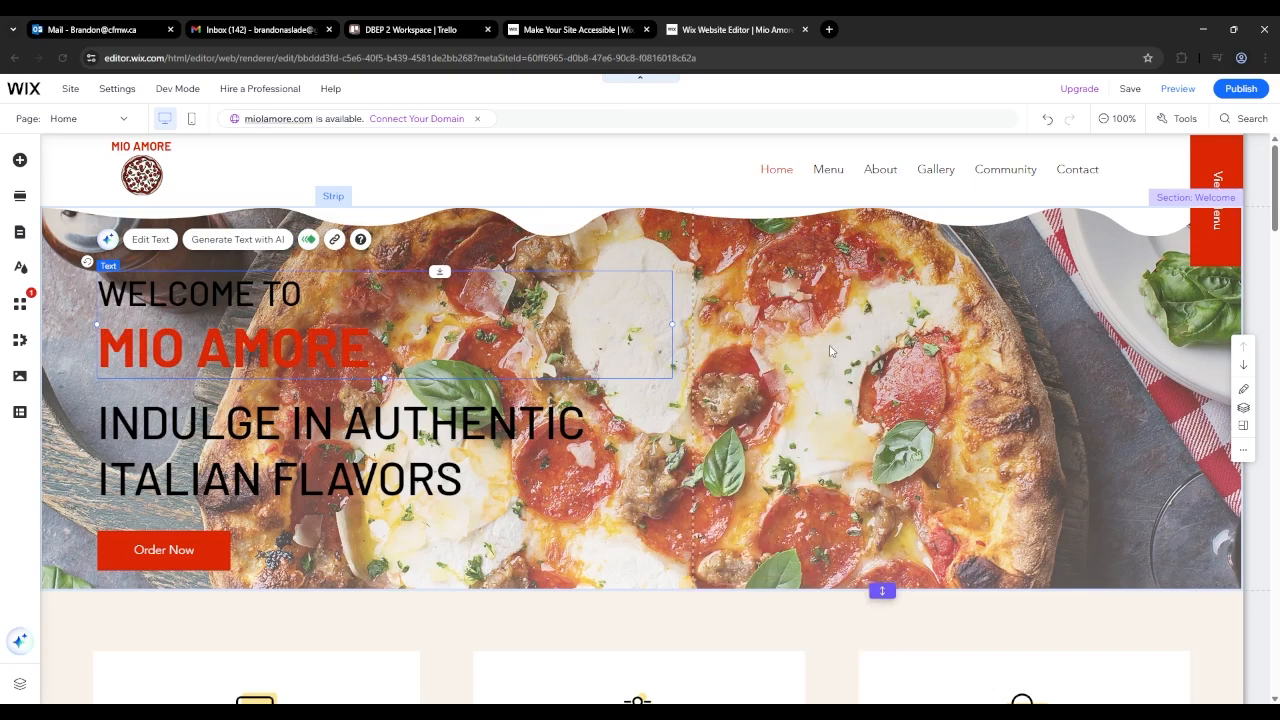
click(1181, 88)
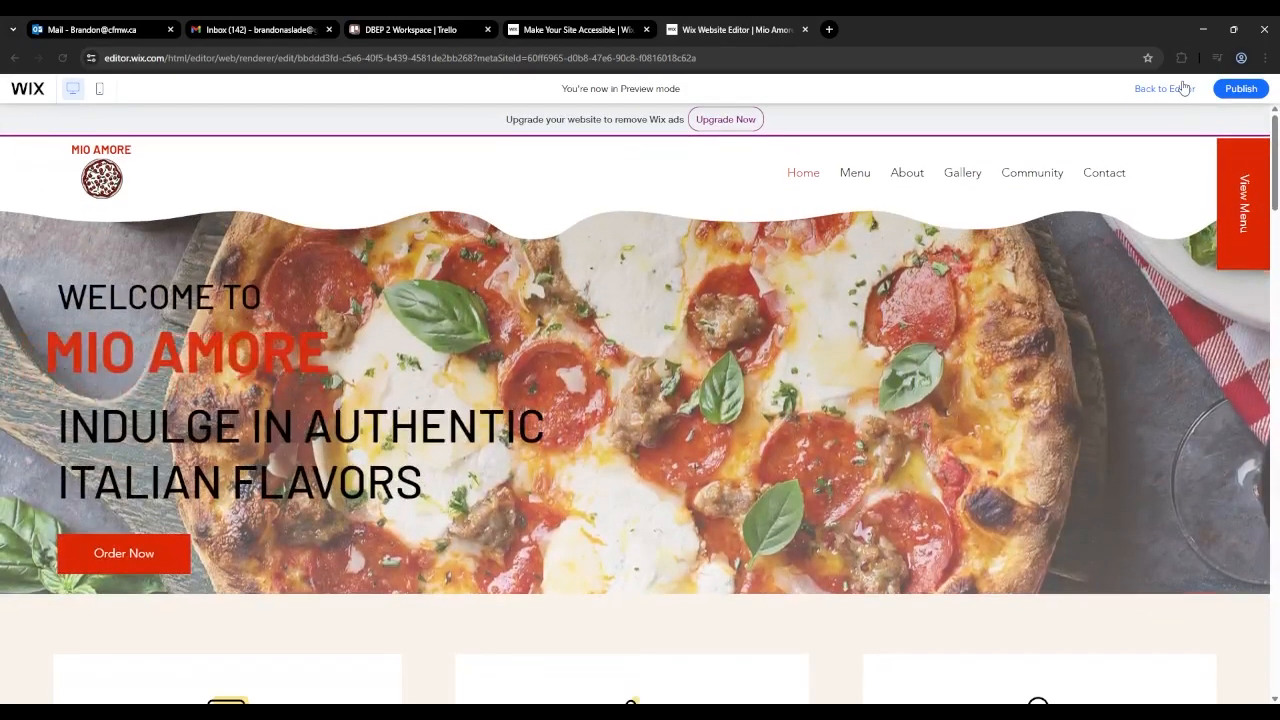
click(1164, 88)
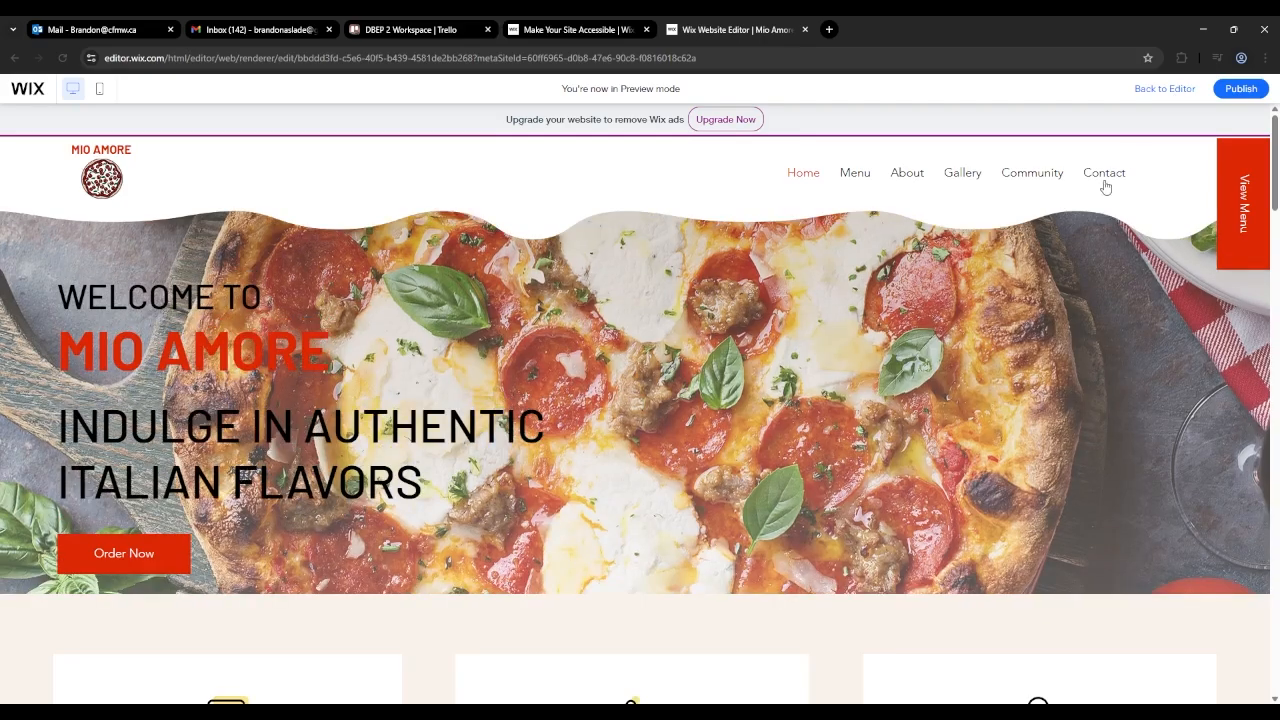
Apply the Fold entrance animation to the three description texts under Easy Ordering, Direct to Your Door and Convenient Pickup together
scroll(672, 400, down, 3)
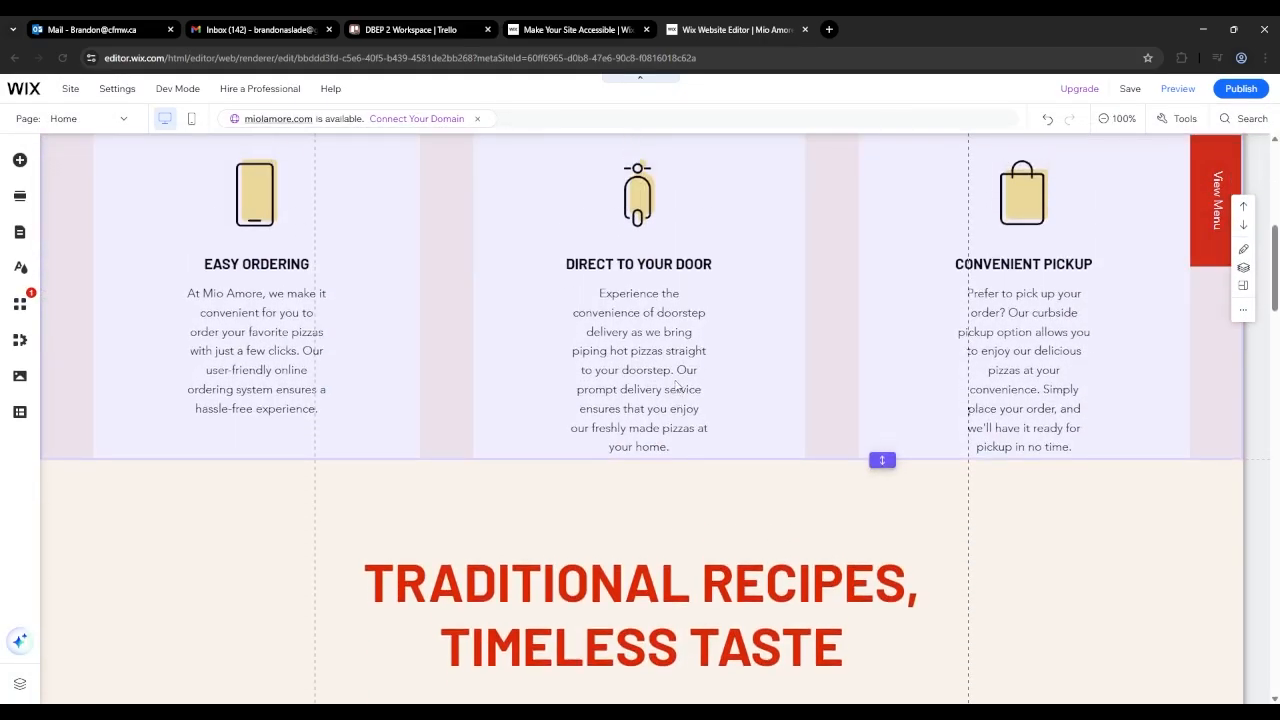
scroll(675, 386, up, 2)
click(668, 473)
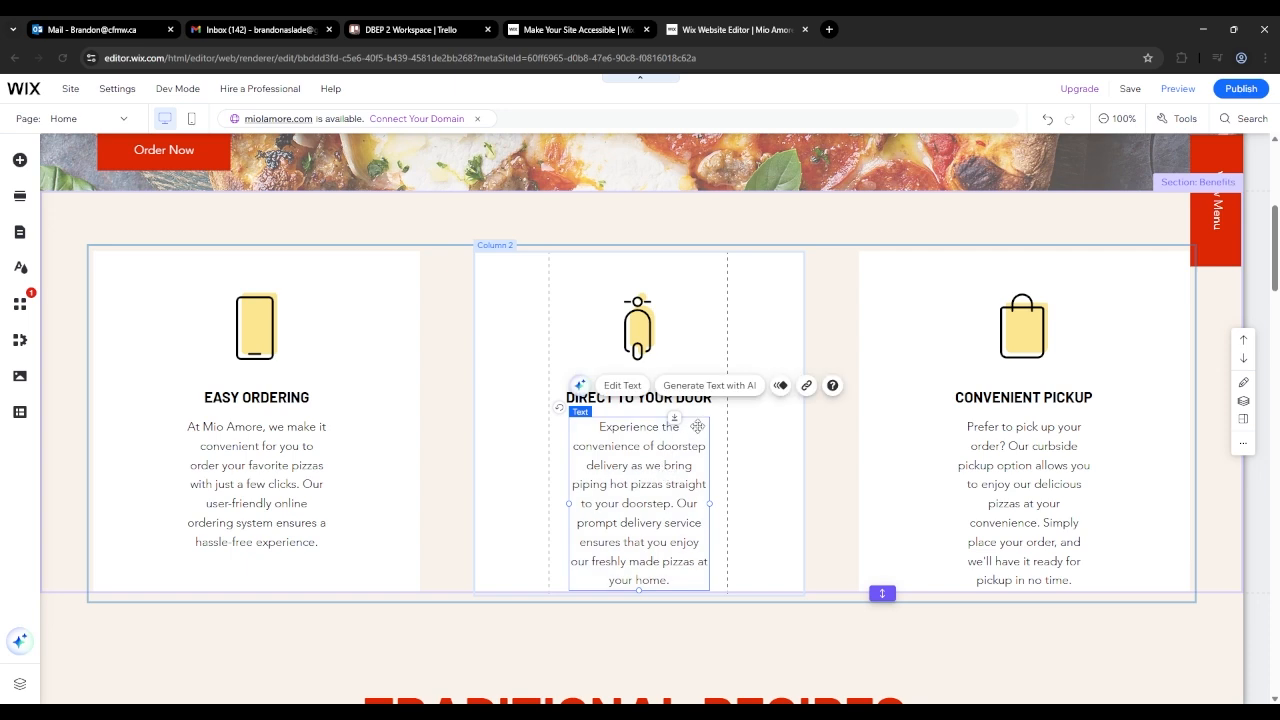
shift+click(986, 483)
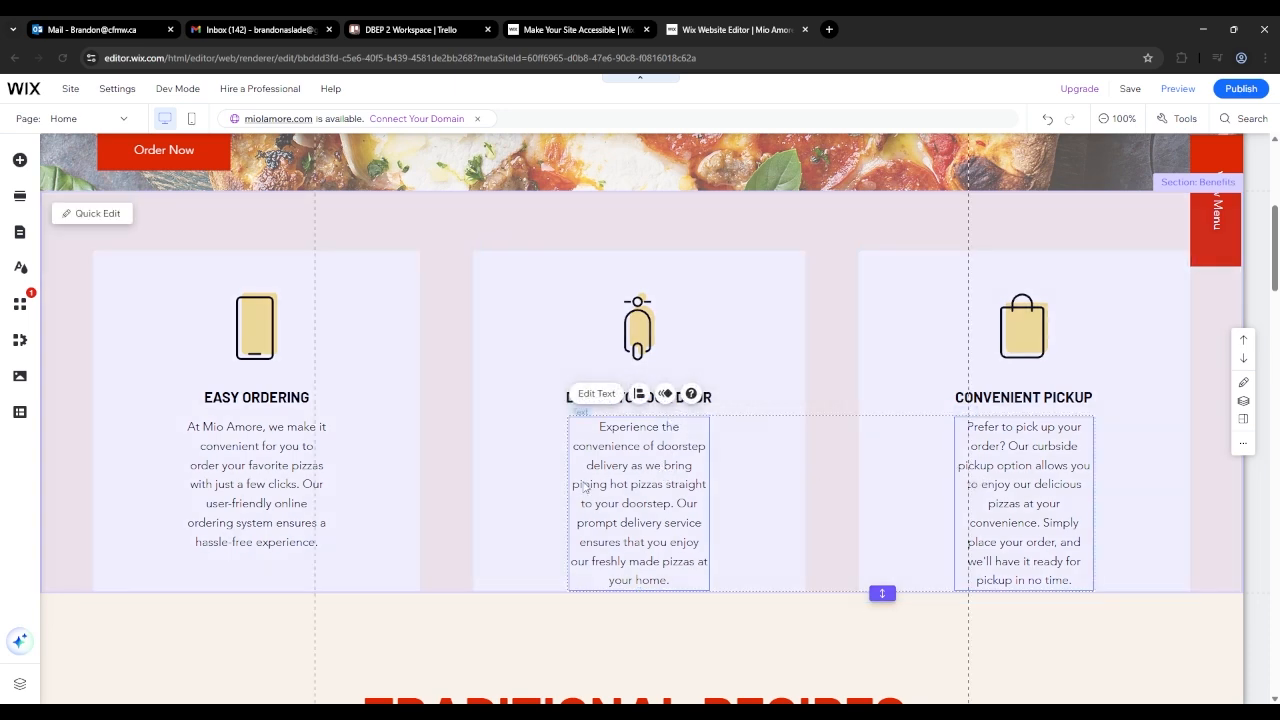
shift+click(320, 487)
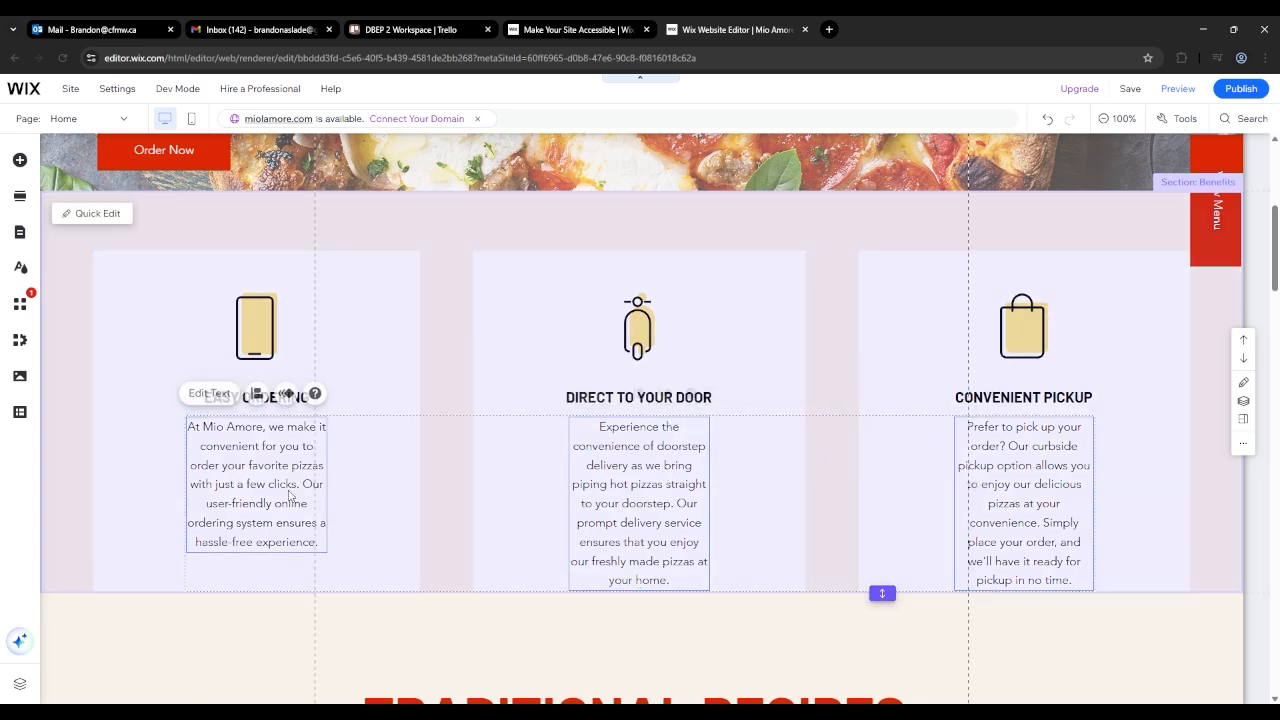
click(284, 395)
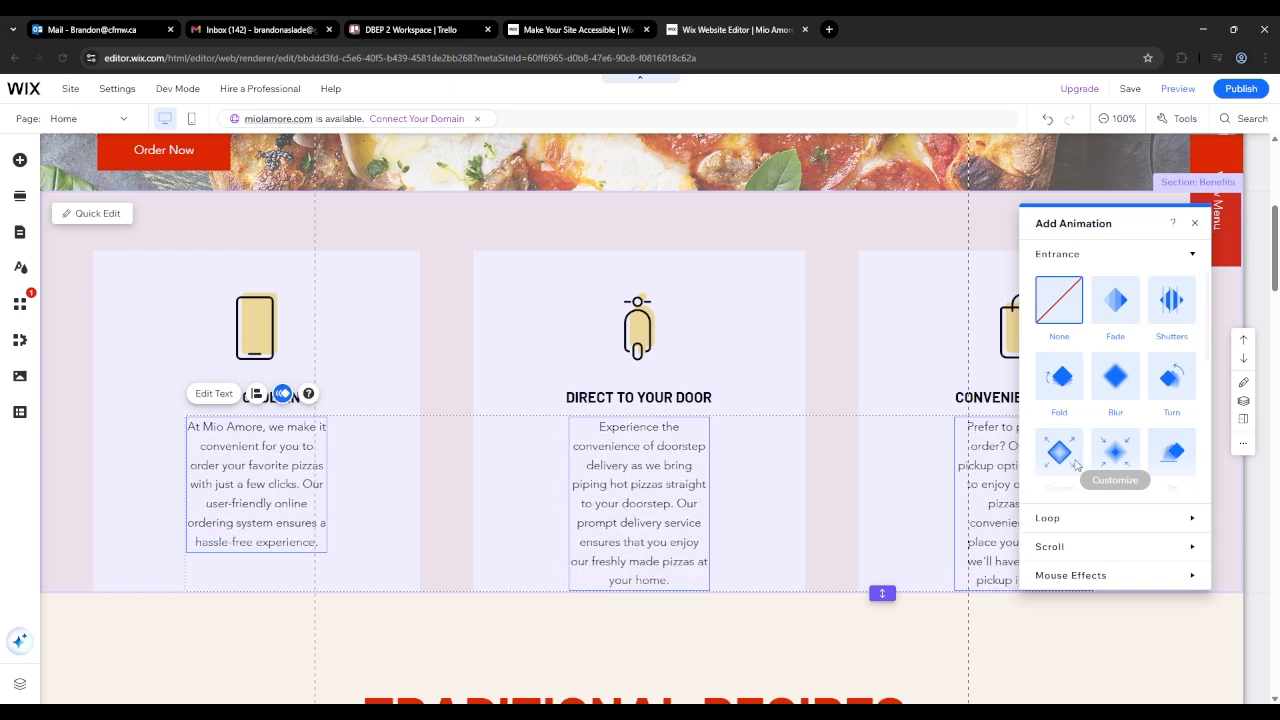
click(1065, 400)
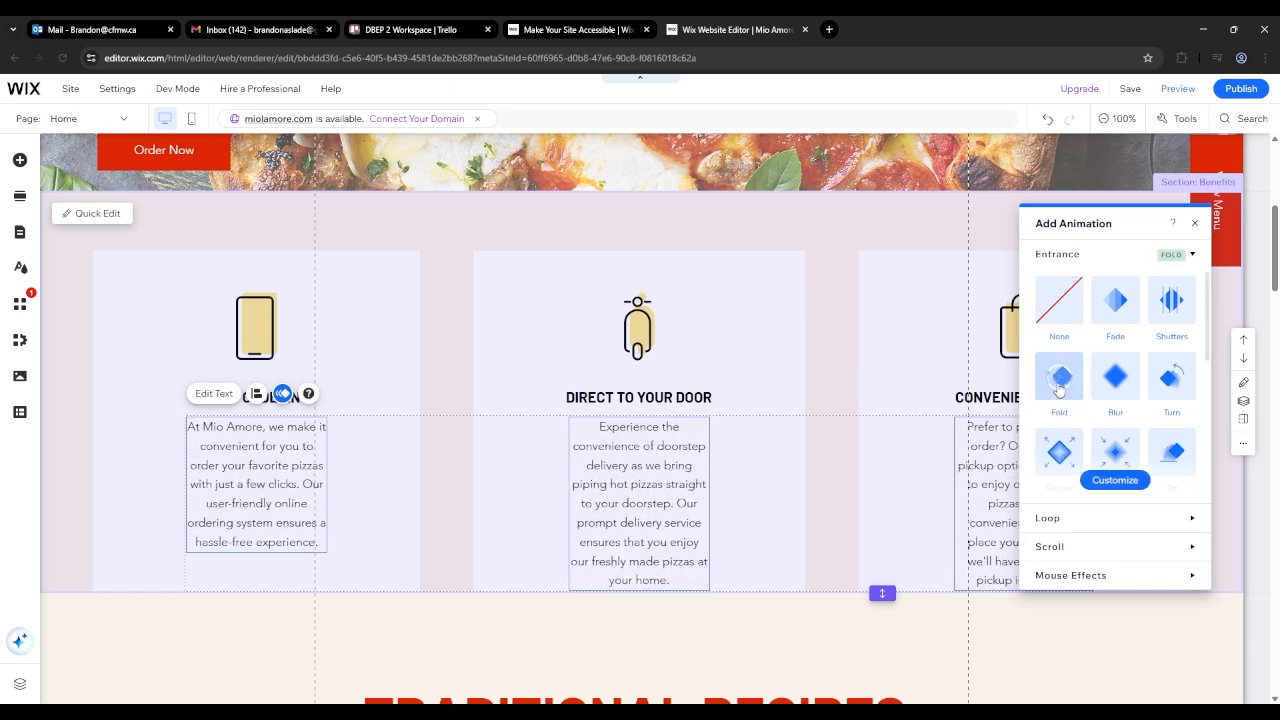
Examine the Fold settings and the other Entrance and Scroll effects for the three description texts, then close the animation options
click(1115, 480)
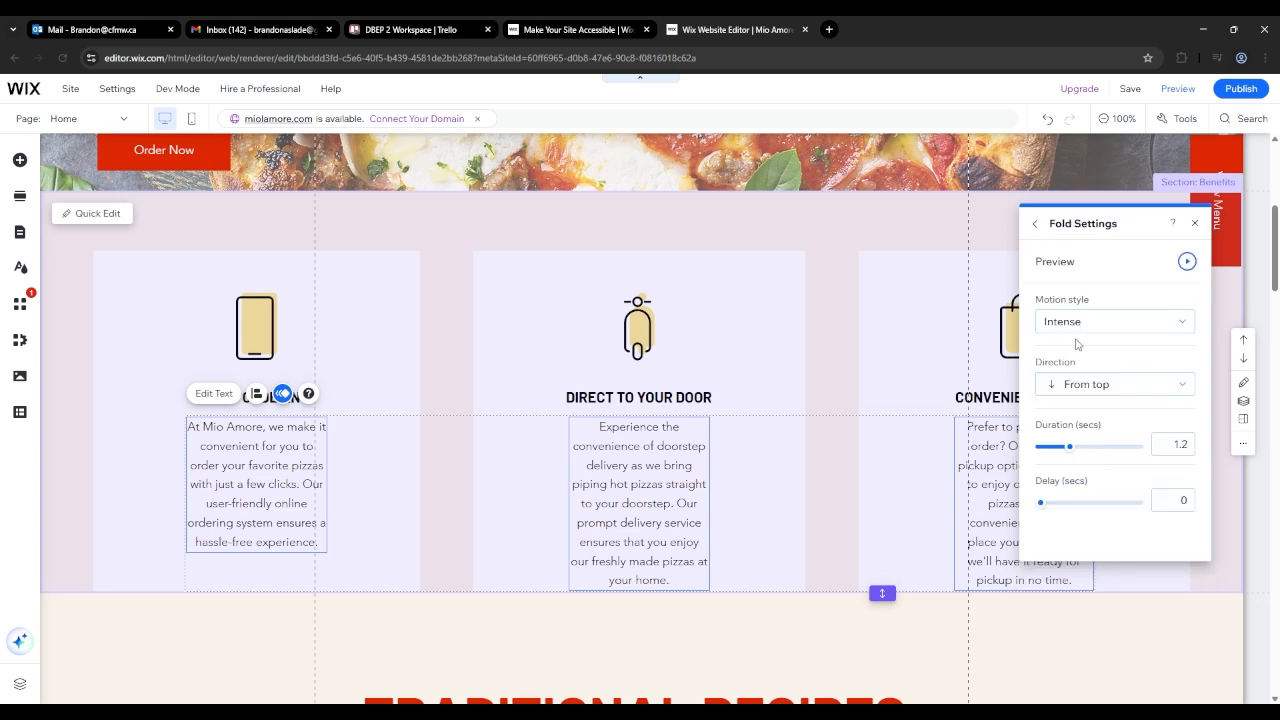
click(1035, 224)
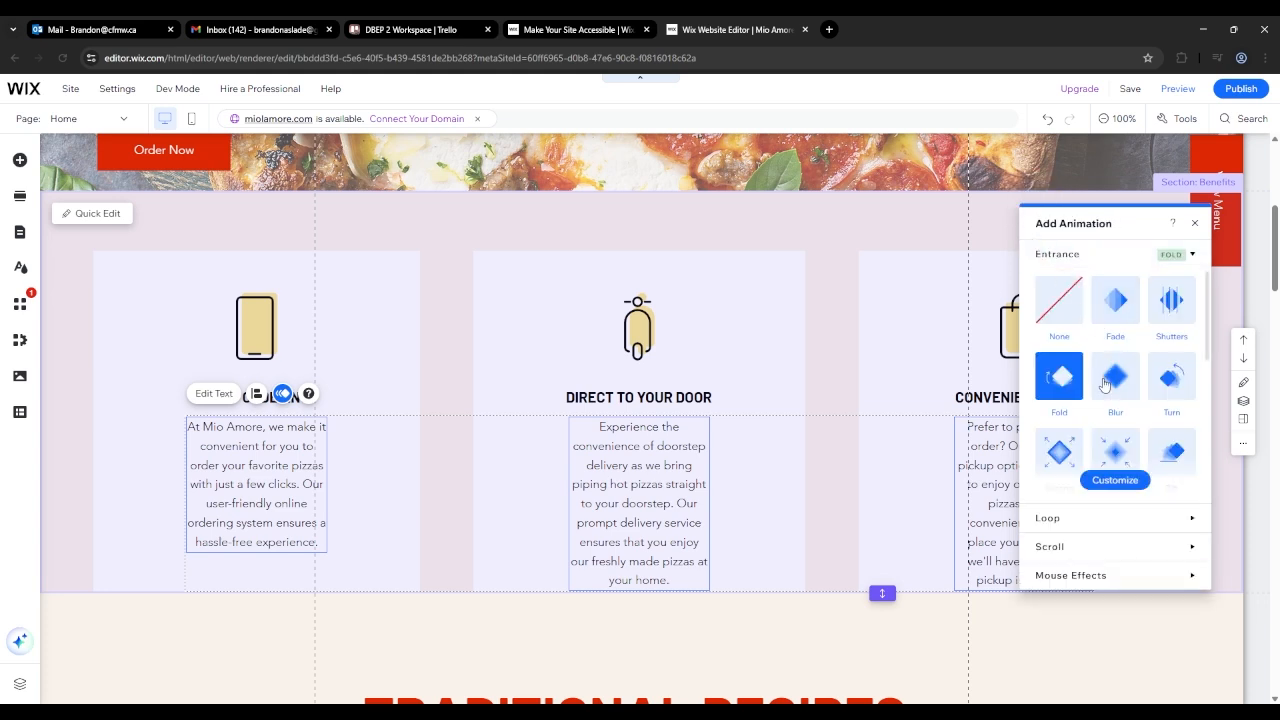
scroll(1105, 434, down, 1)
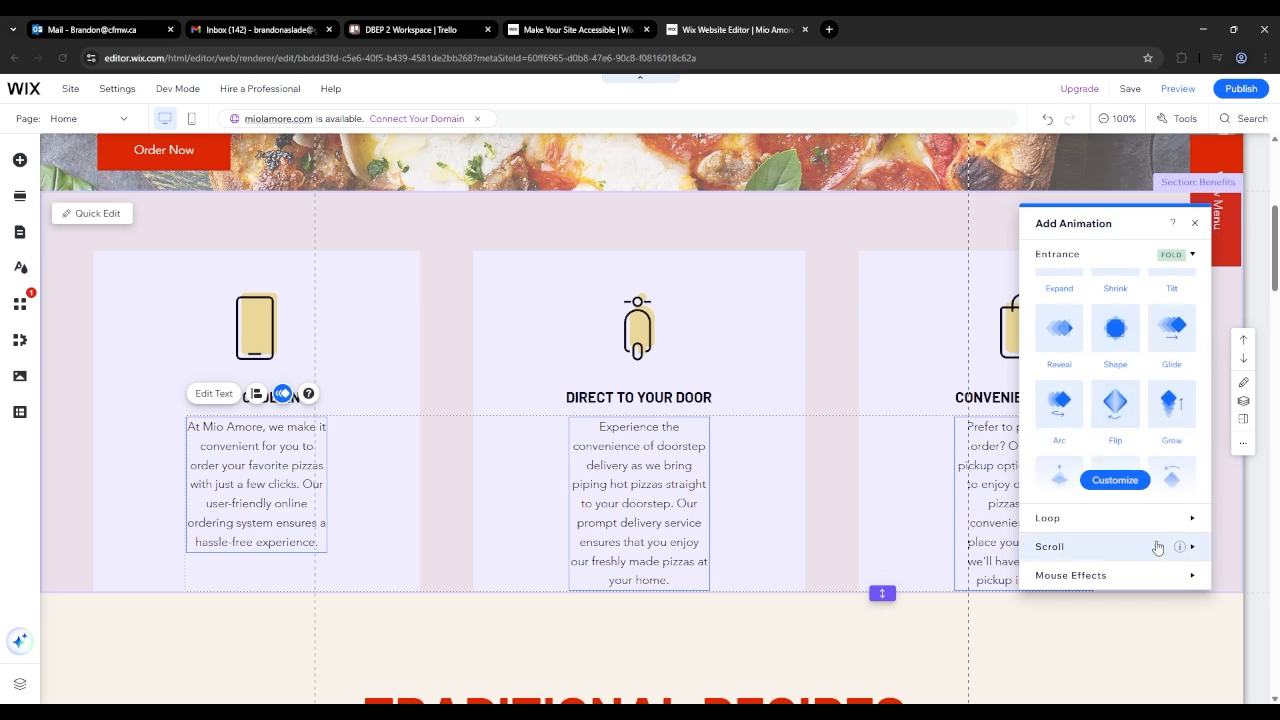
click(1157, 546)
scroll(1137, 495, down, 2)
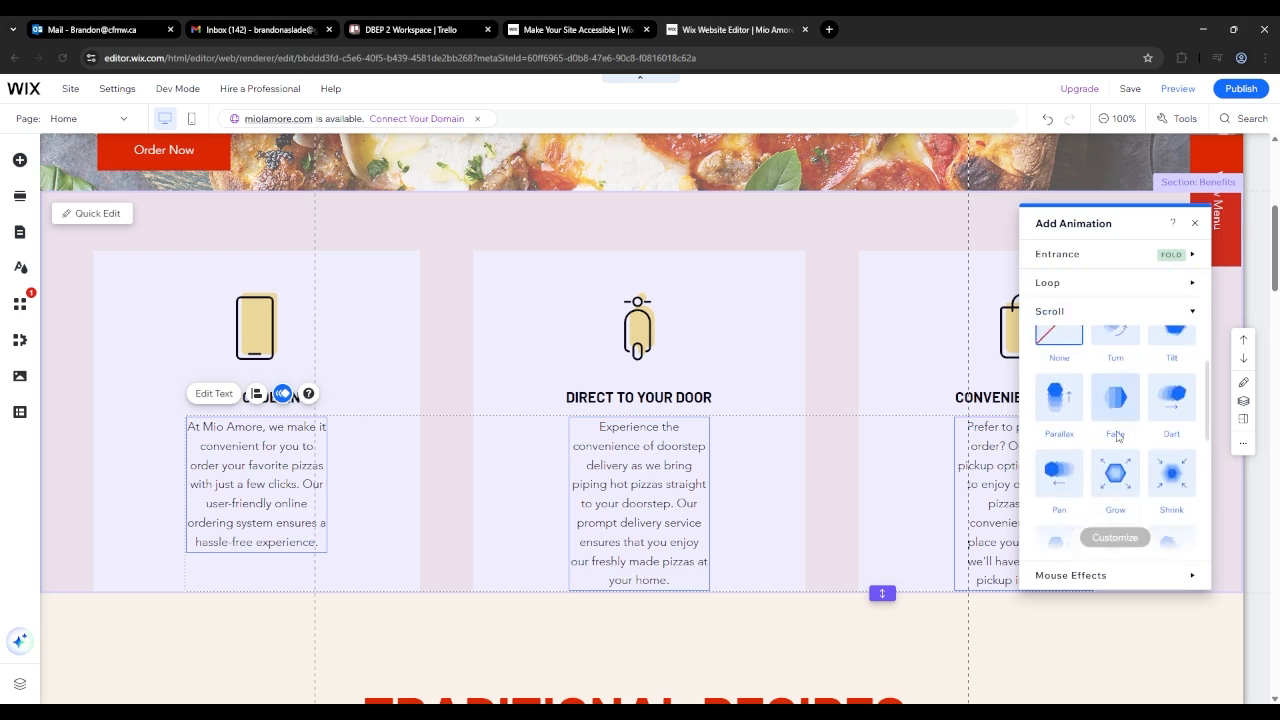
click(1193, 224)
Apply the Grow scroll animation to the phone, scooter and shopping bag icons of the Benefits section together
click(740, 337)
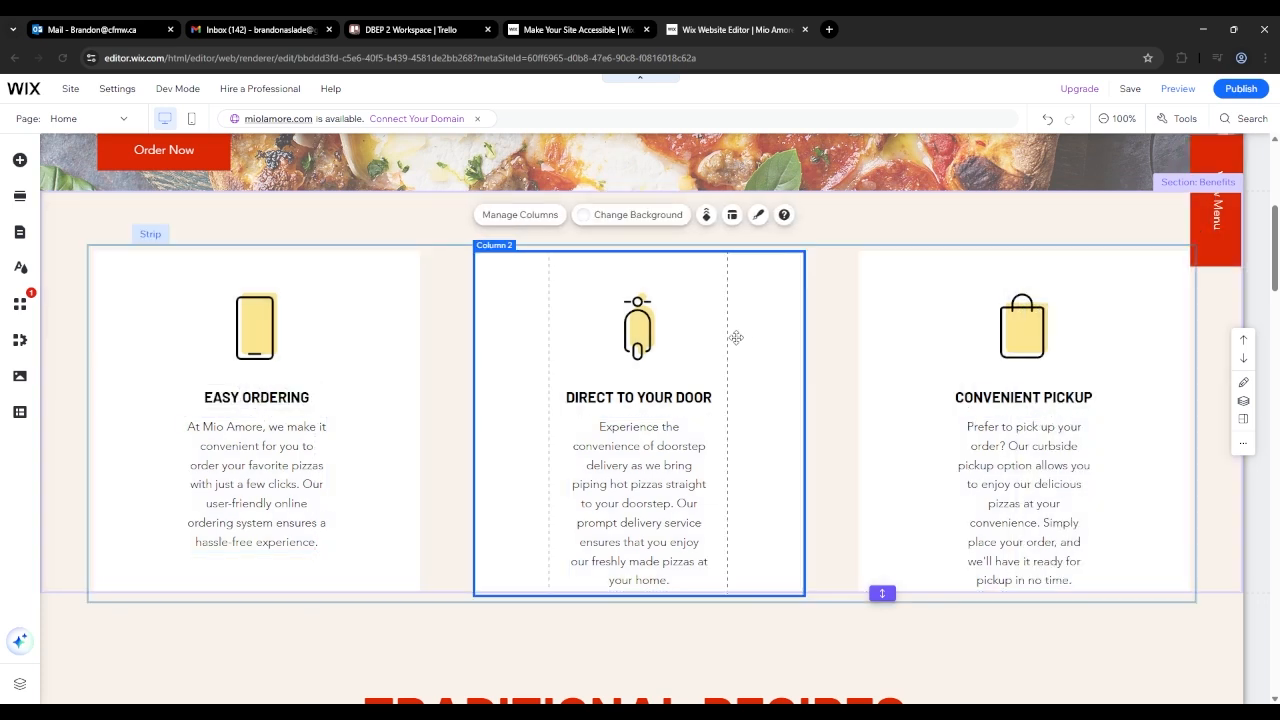
click(638, 325)
shift+click(255, 325)
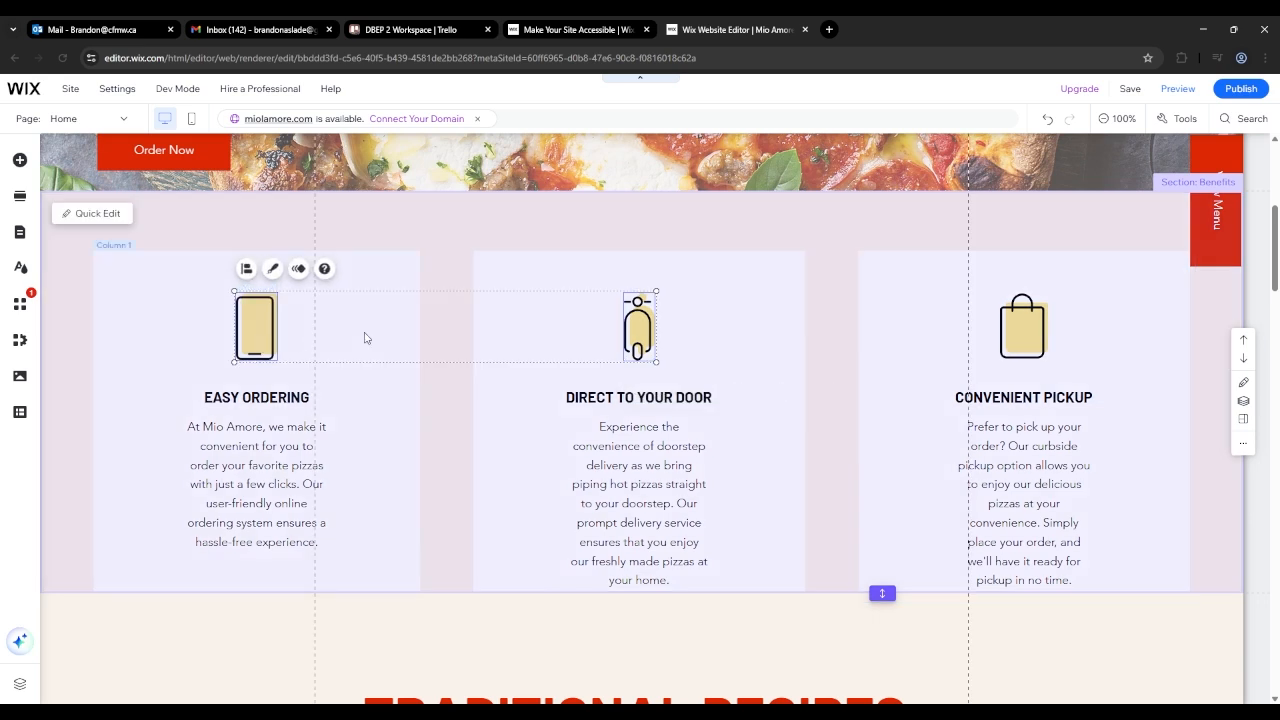
shift+click(1011, 328)
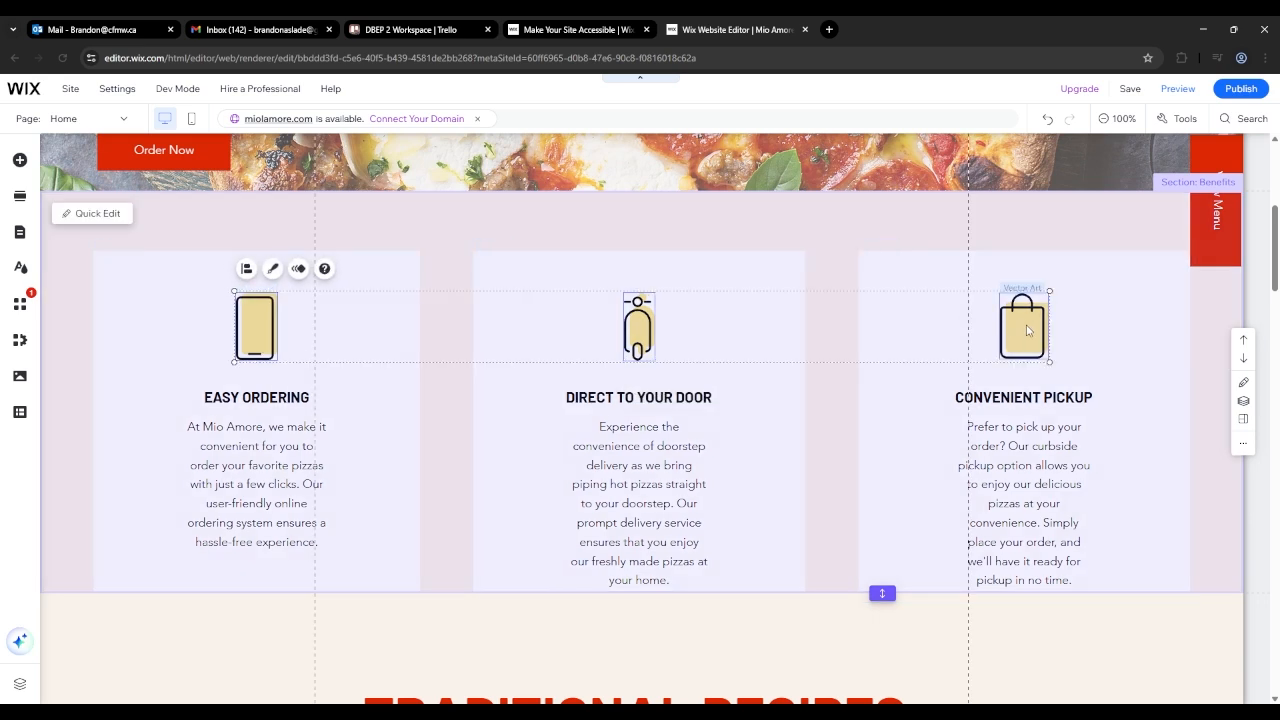
right_click(1027, 330)
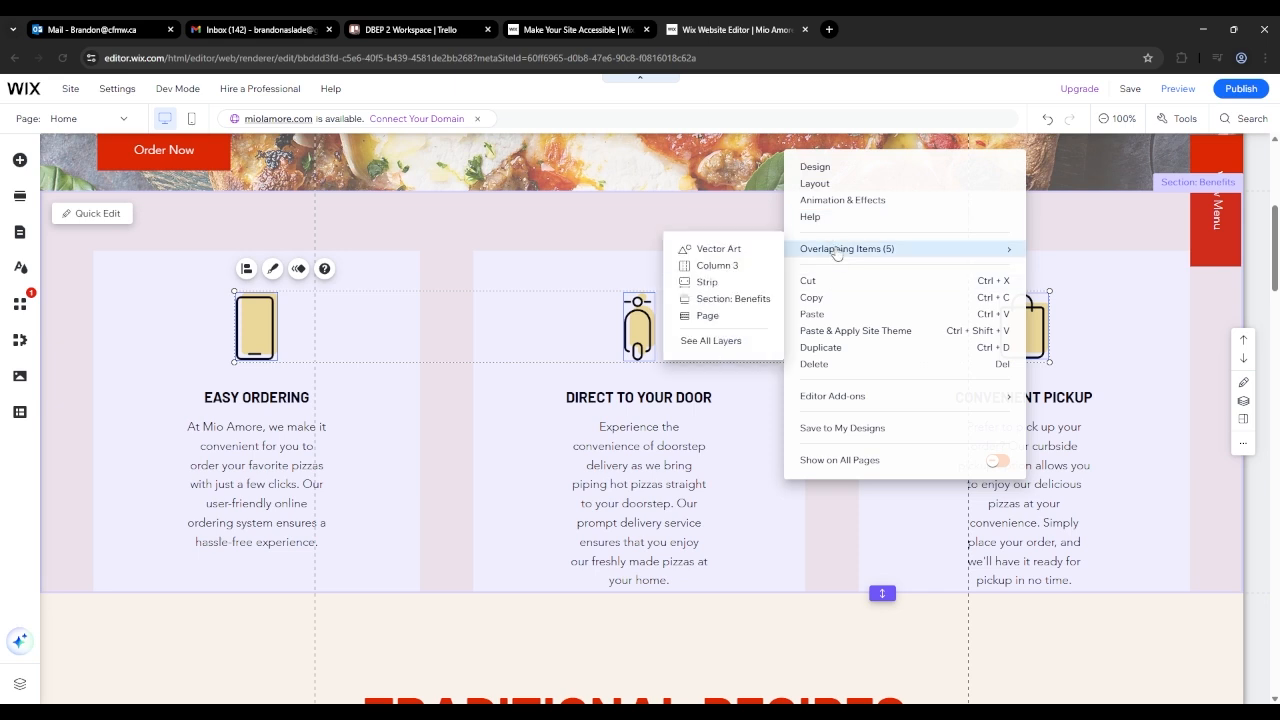
click(841, 201)
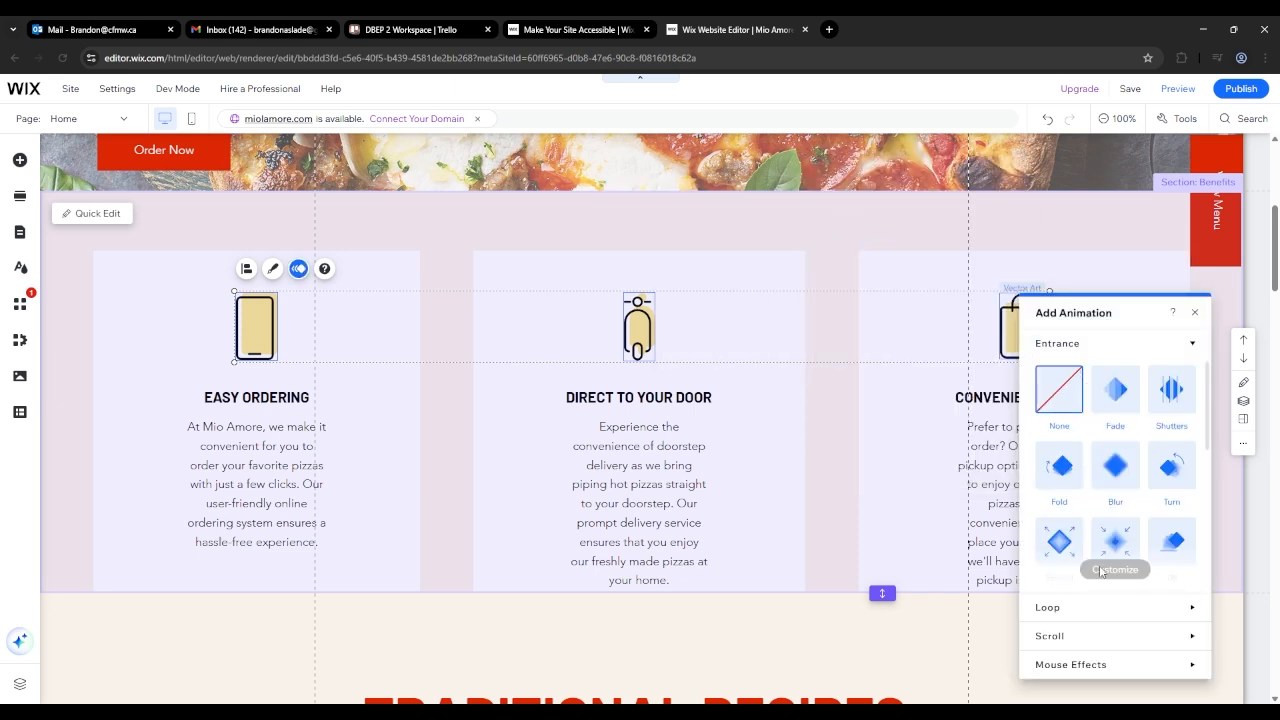
click(1091, 638)
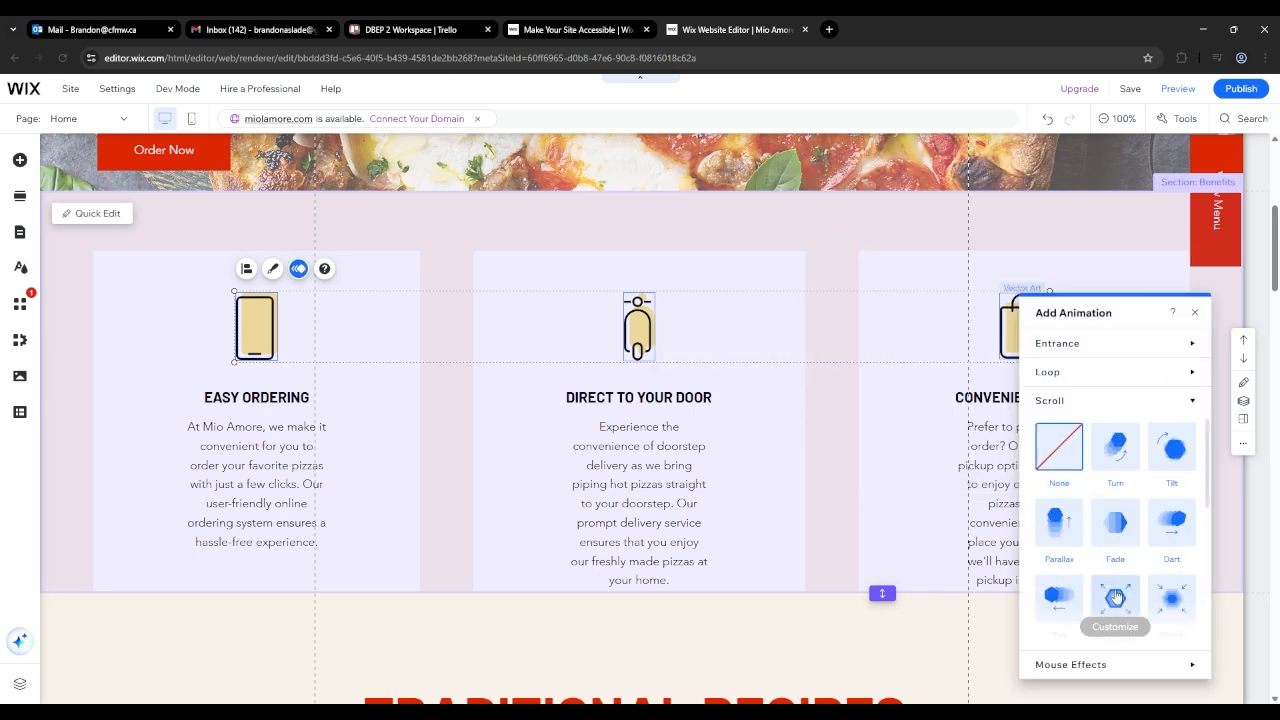
scroll(1119, 545, down, 1)
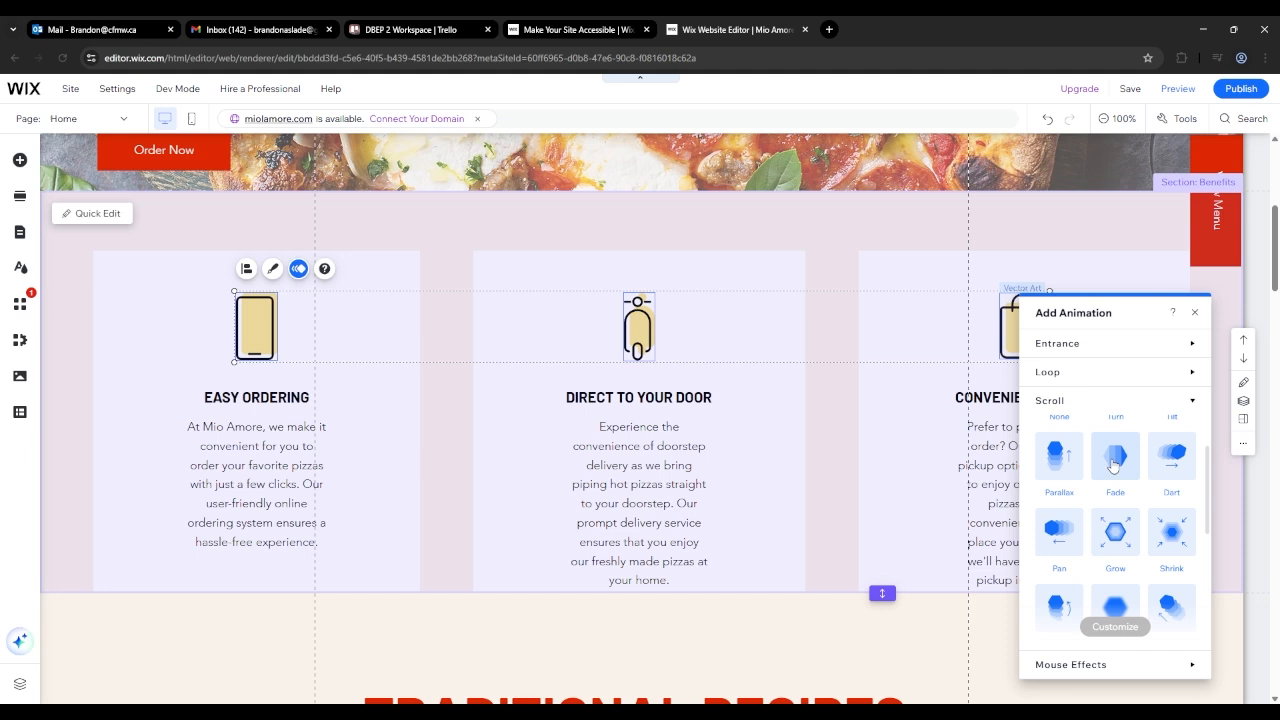
click(1118, 532)
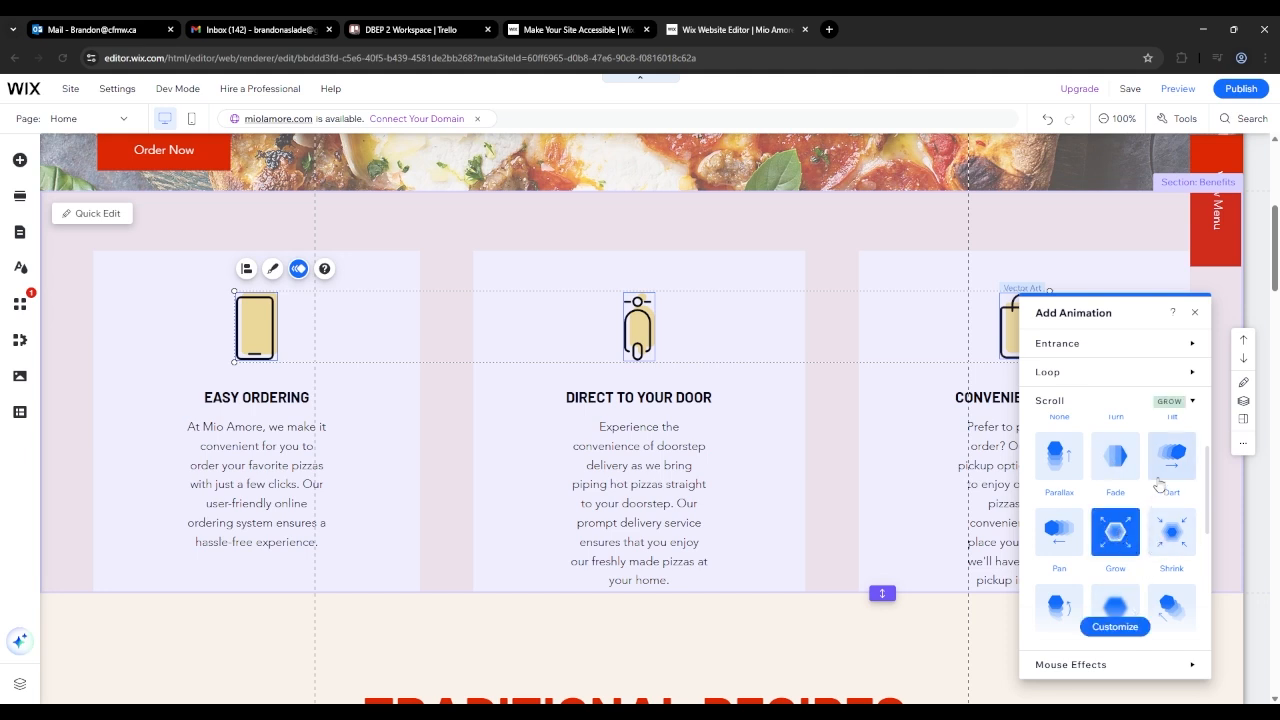
Customize the three icons' Grow animation by setting its motion style to Gentle
click(1115, 626)
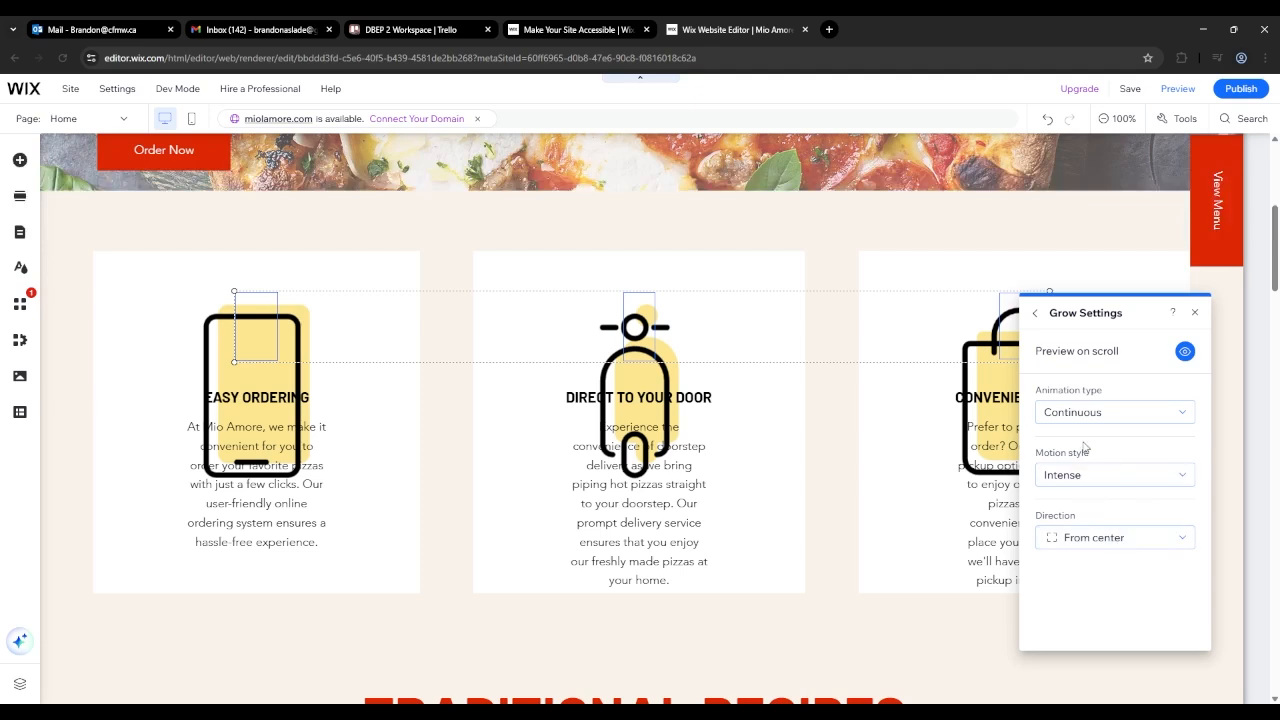
click(1106, 475)
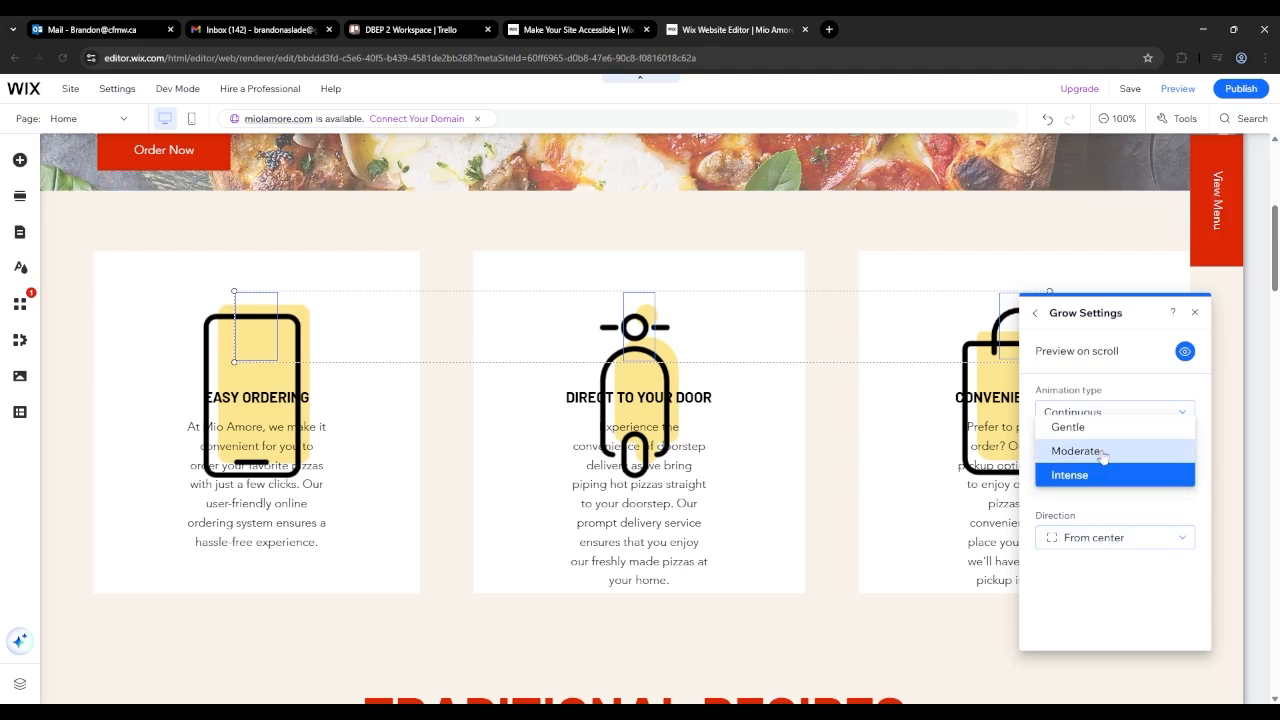
click(1103, 454)
click(1106, 477)
click(1096, 456)
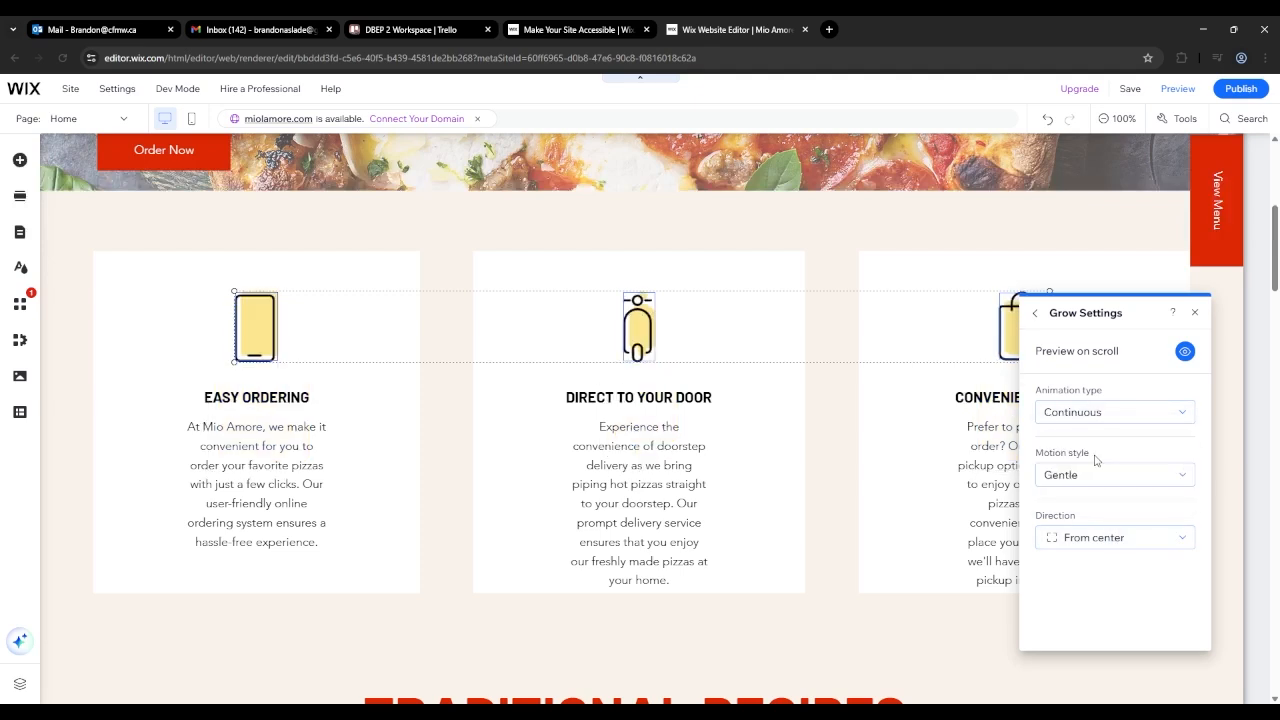
Review the direction and animation type options of the icons' Grow animation, then close its settings
click(1127, 533)
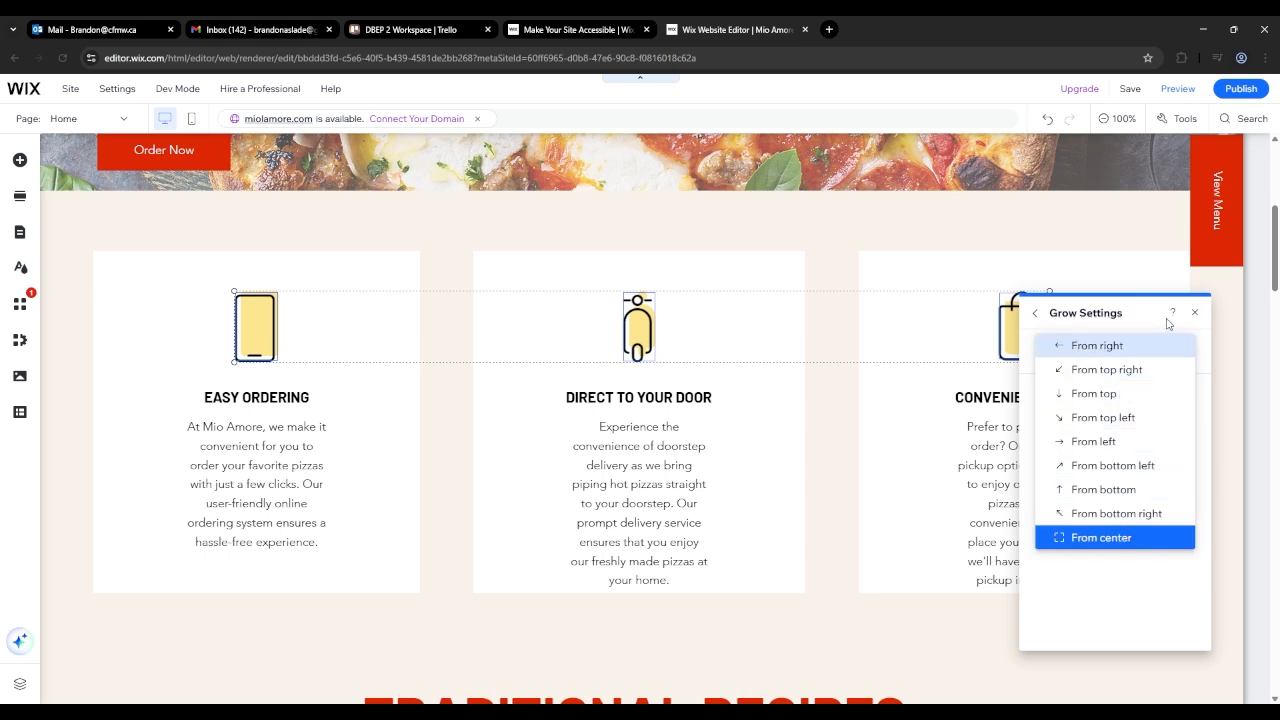
click(1141, 545)
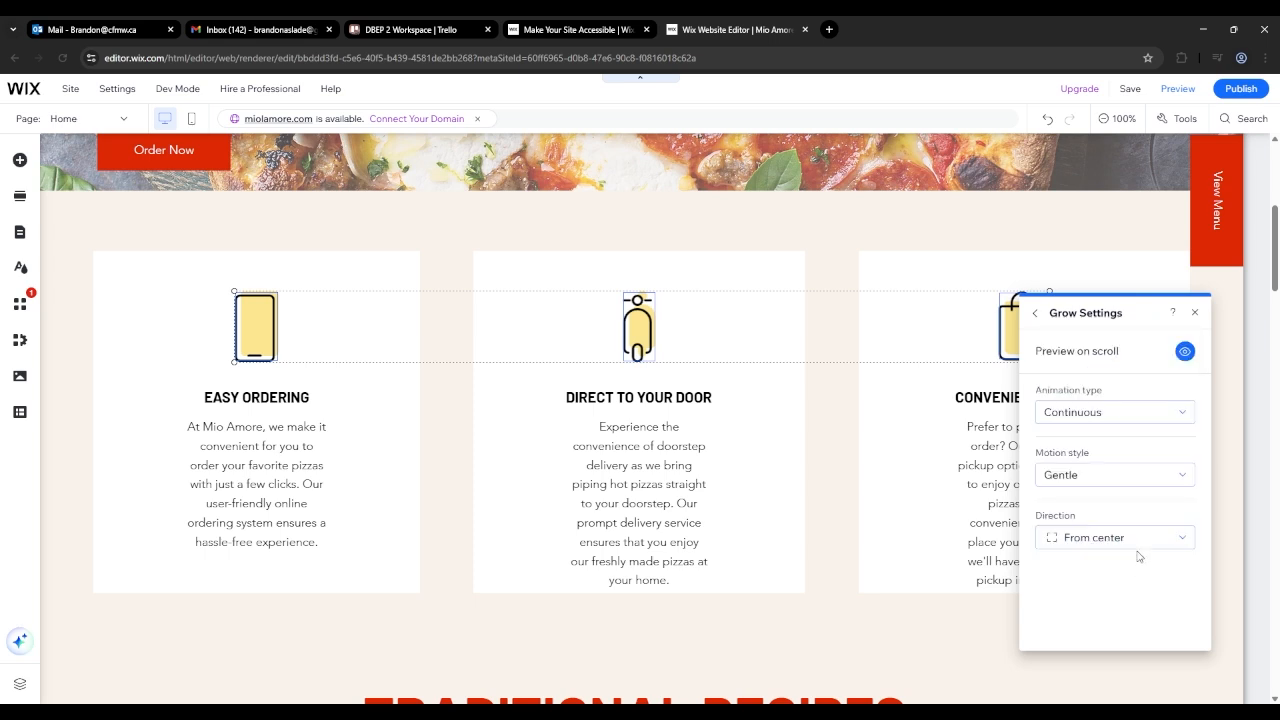
click(1109, 422)
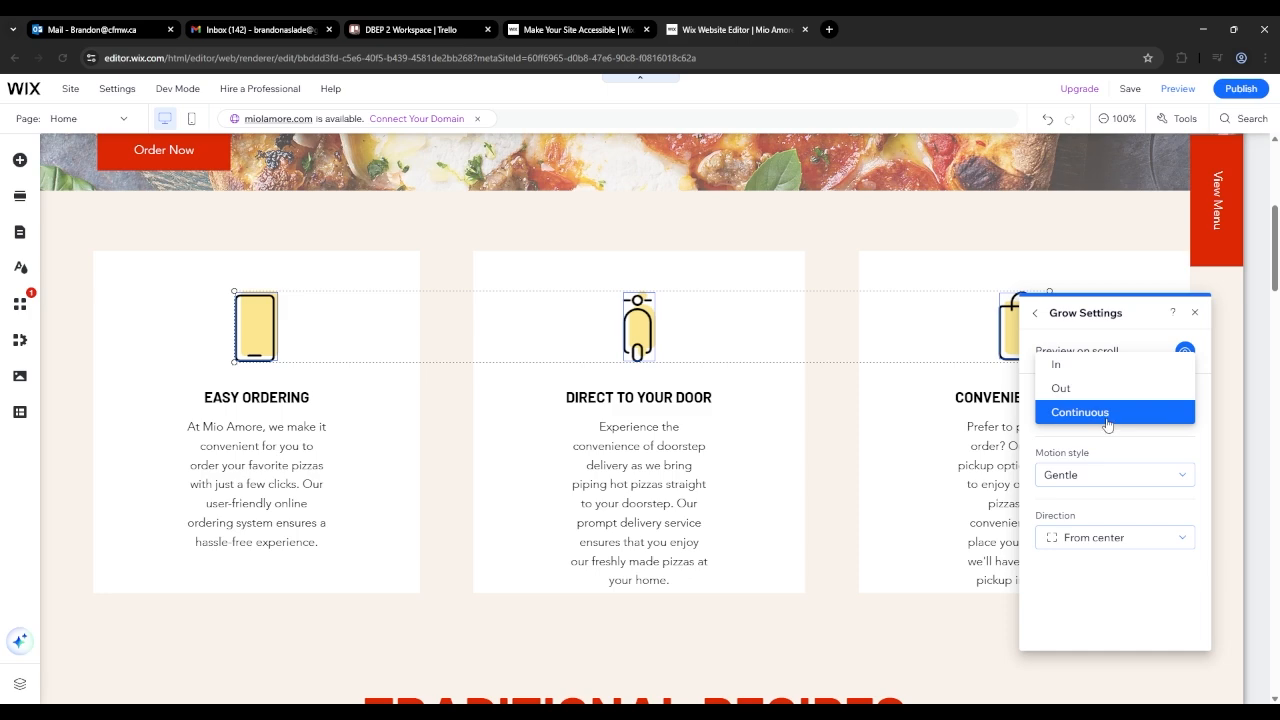
click(1115, 444)
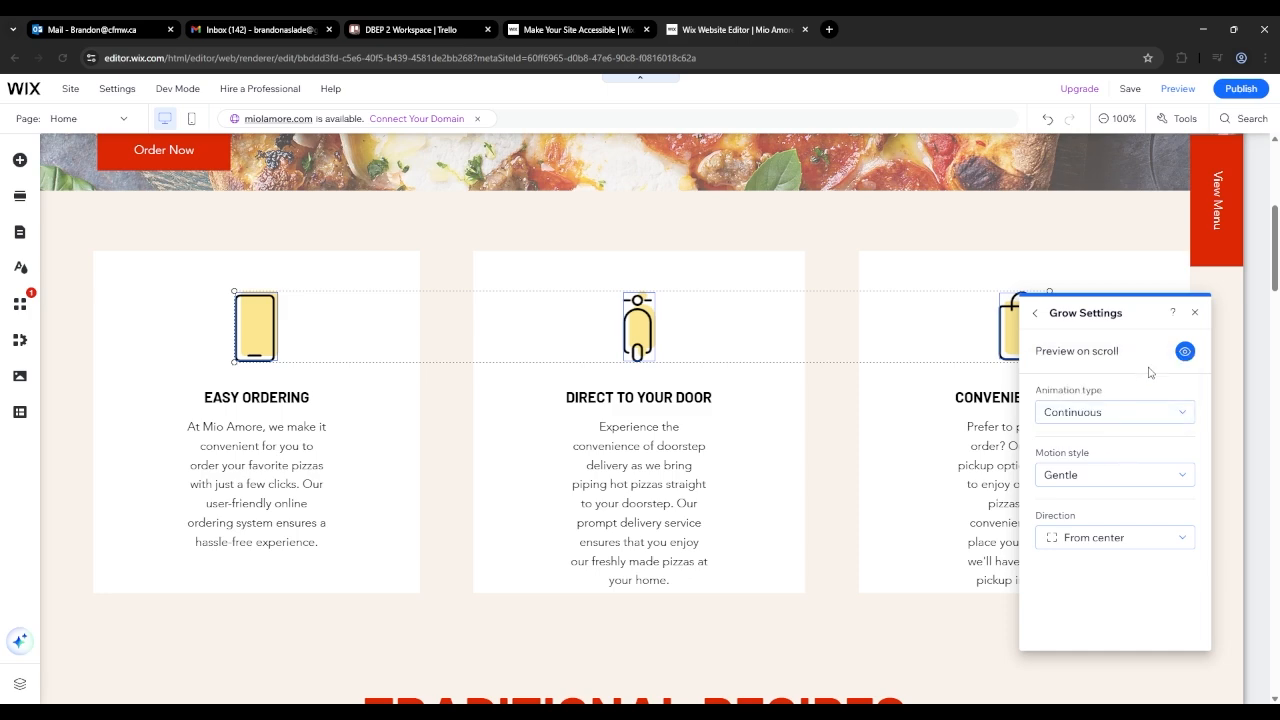
click(1194, 312)
Preview the site and scroll between the welcome strip and the Benefits section to examine how the icon and text animations play
scroll(1010, 365, up, 5)
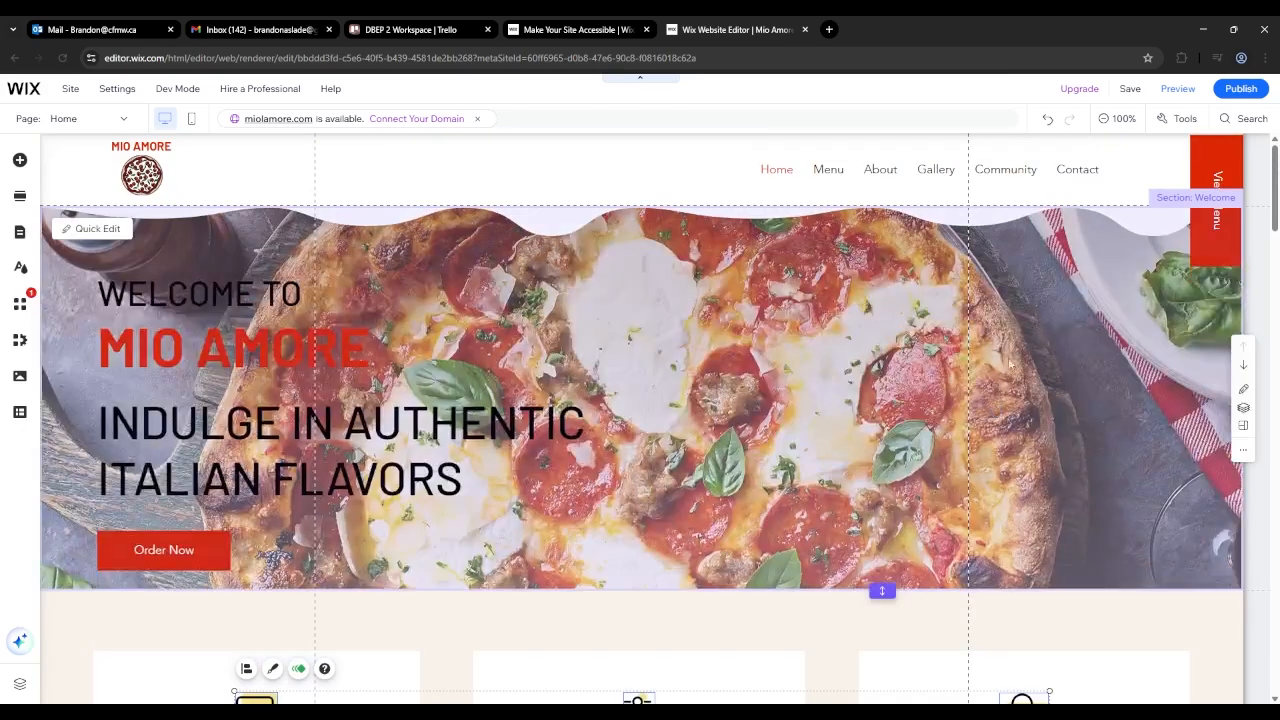
click(1177, 88)
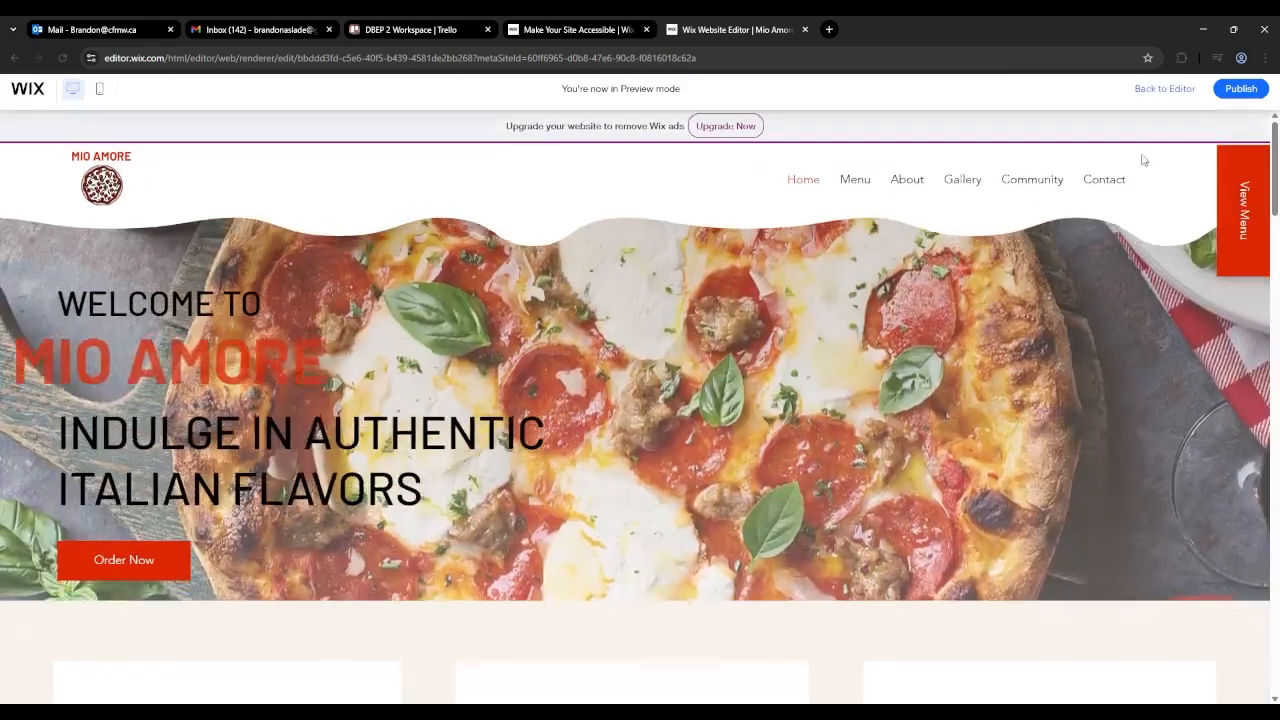
scroll(1066, 310, down, 4)
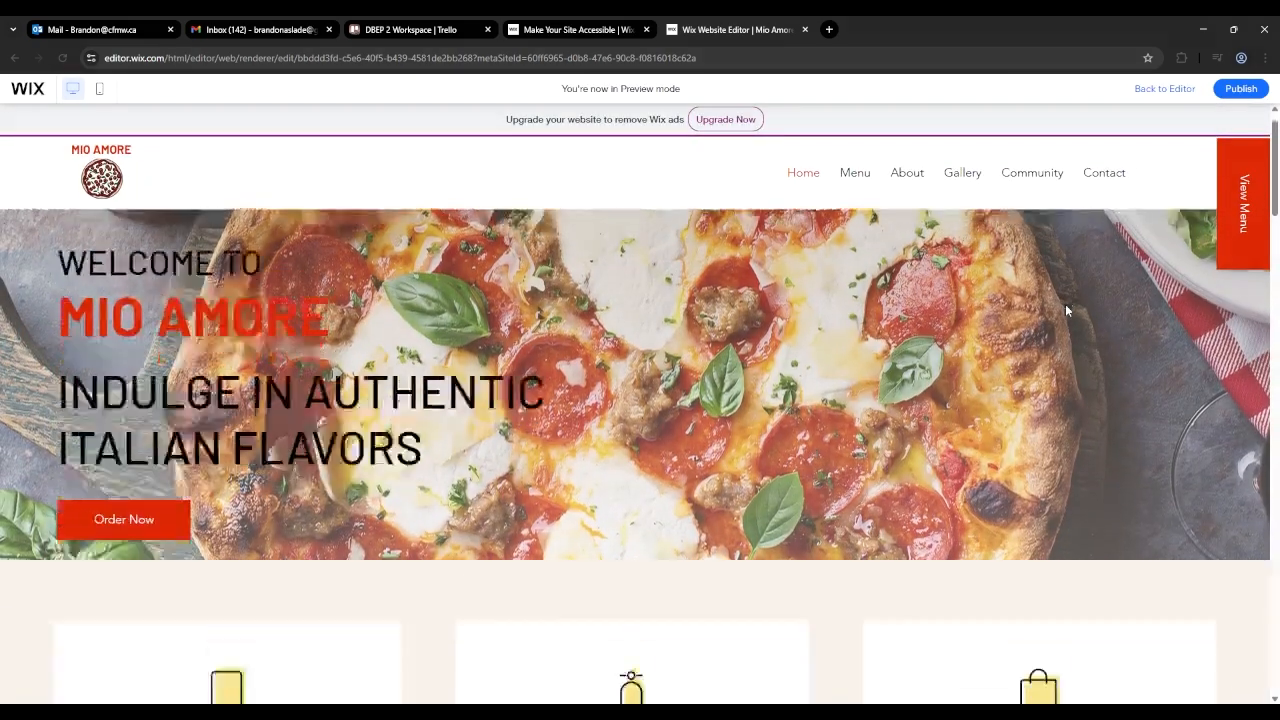
scroll(1065, 310, down, 1)
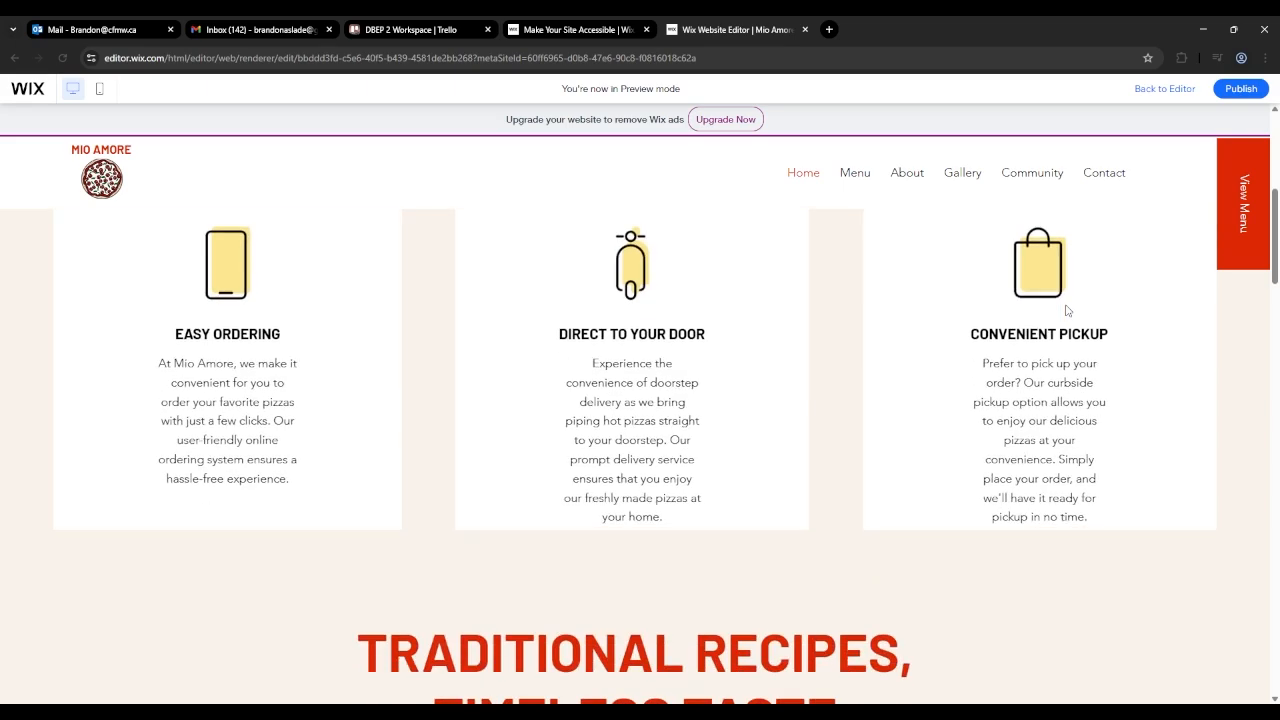
scroll(1065, 310, up, 1)
scroll(1065, 310, down, 1)
scroll(1066, 310, down, 1)
scroll(1066, 310, up, 2)
scroll(1066, 310, up, 1)
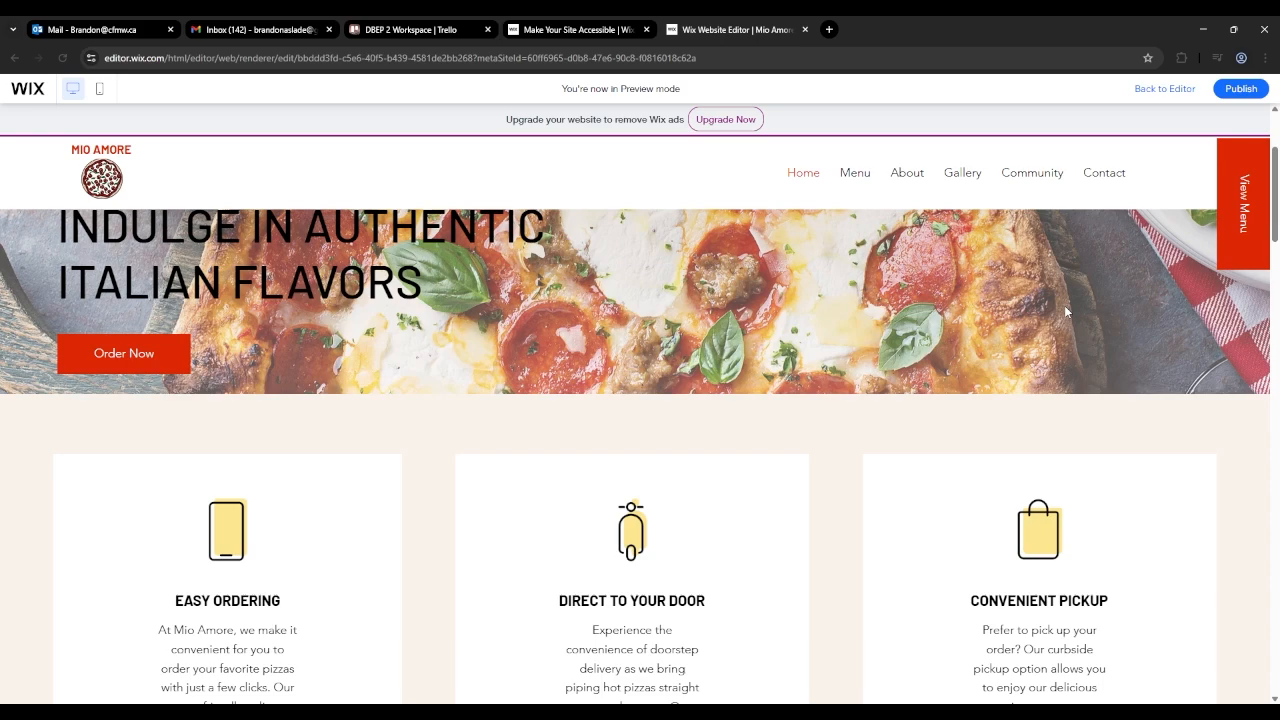
scroll(1065, 313, down, 3)
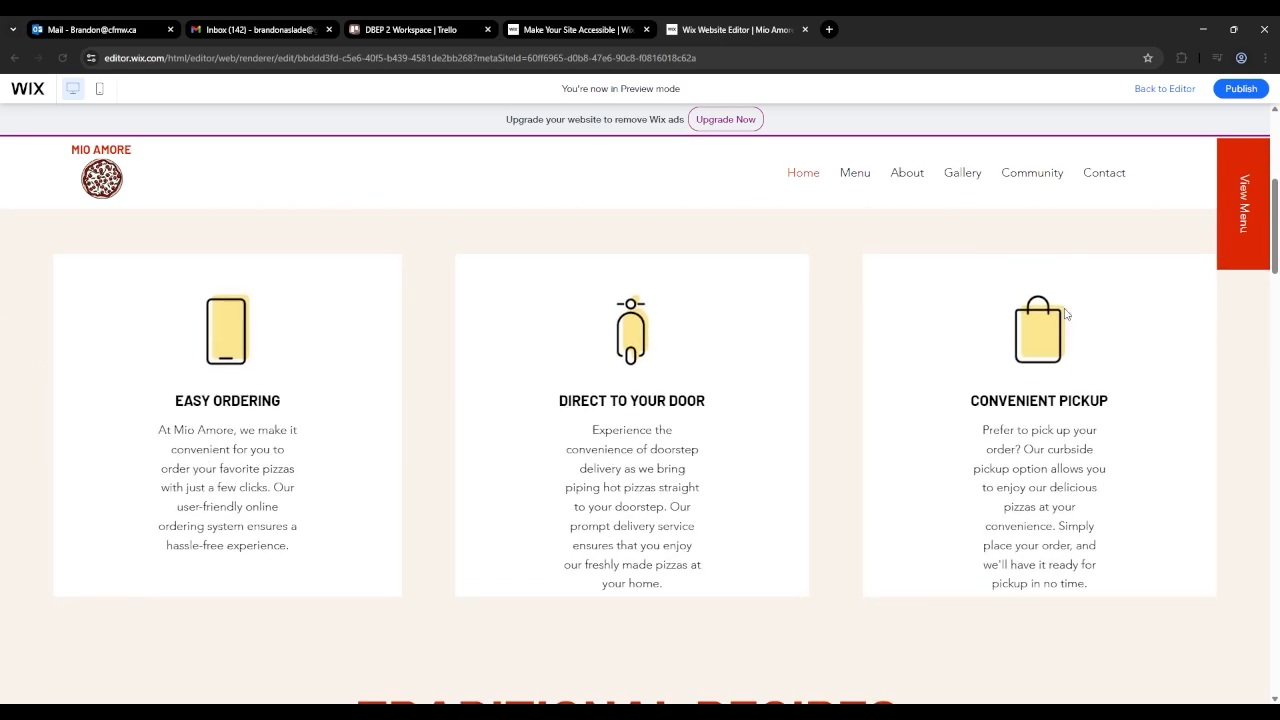
scroll(1065, 318, down, 1)
scroll(1065, 322, up, 1)
scroll(1065, 322, up, 4)
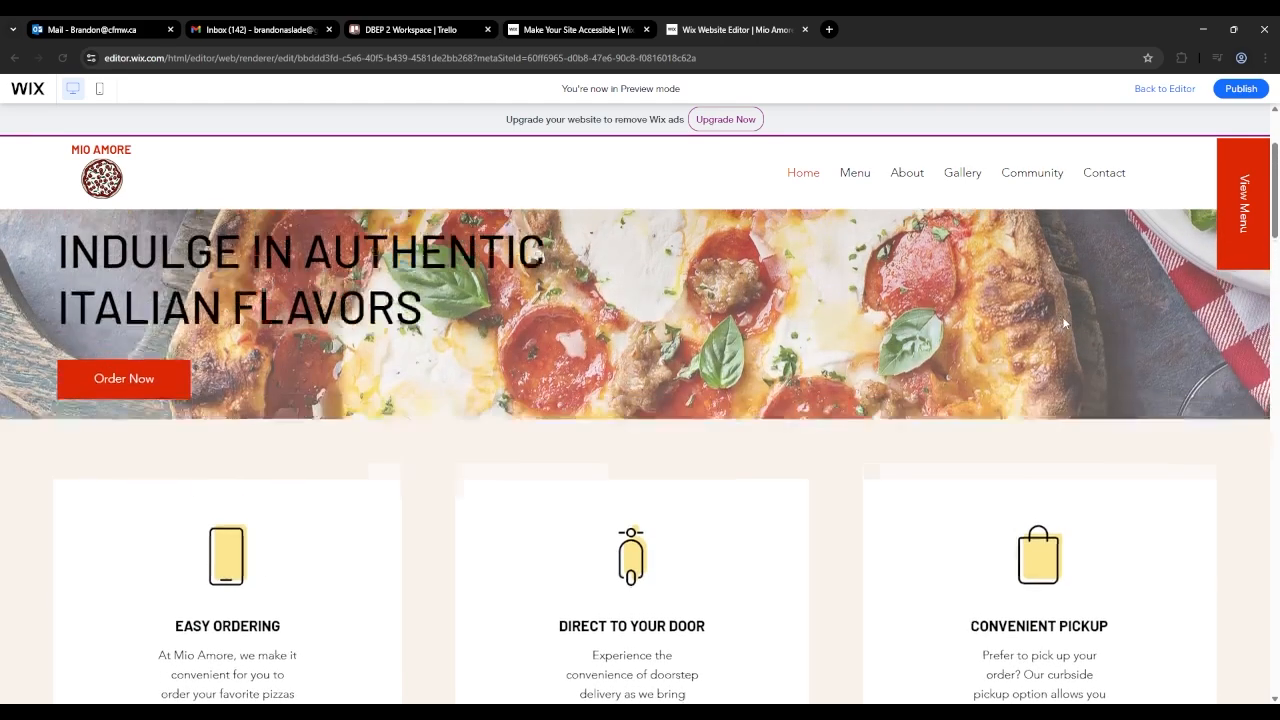